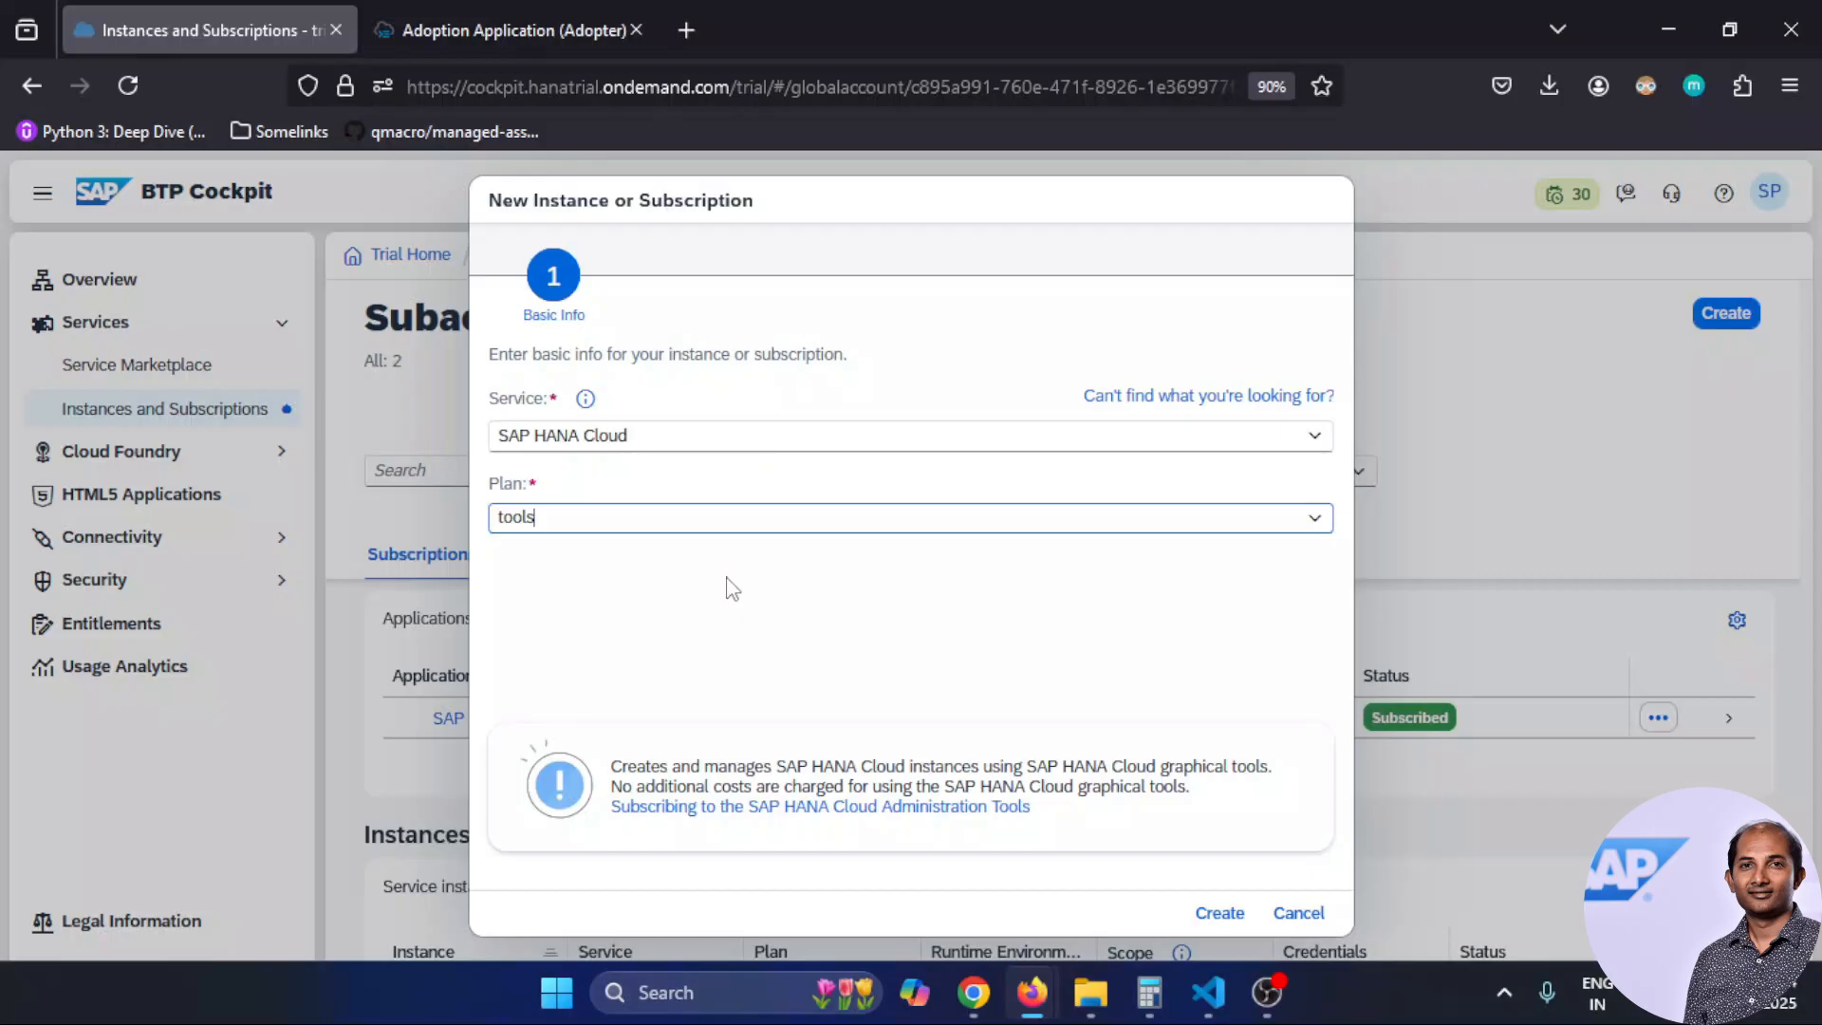
Cancel the SAP HANA Cloud tools-plan subscription dialog without creating anything
{"action": "left_click", "coordinate": [1295, 913]}
Discard the unsaved subscription and start the Set Up SAP HANA Cloud Administration Tools booster
{"action": "left_click", "coordinate": [919, 614]}
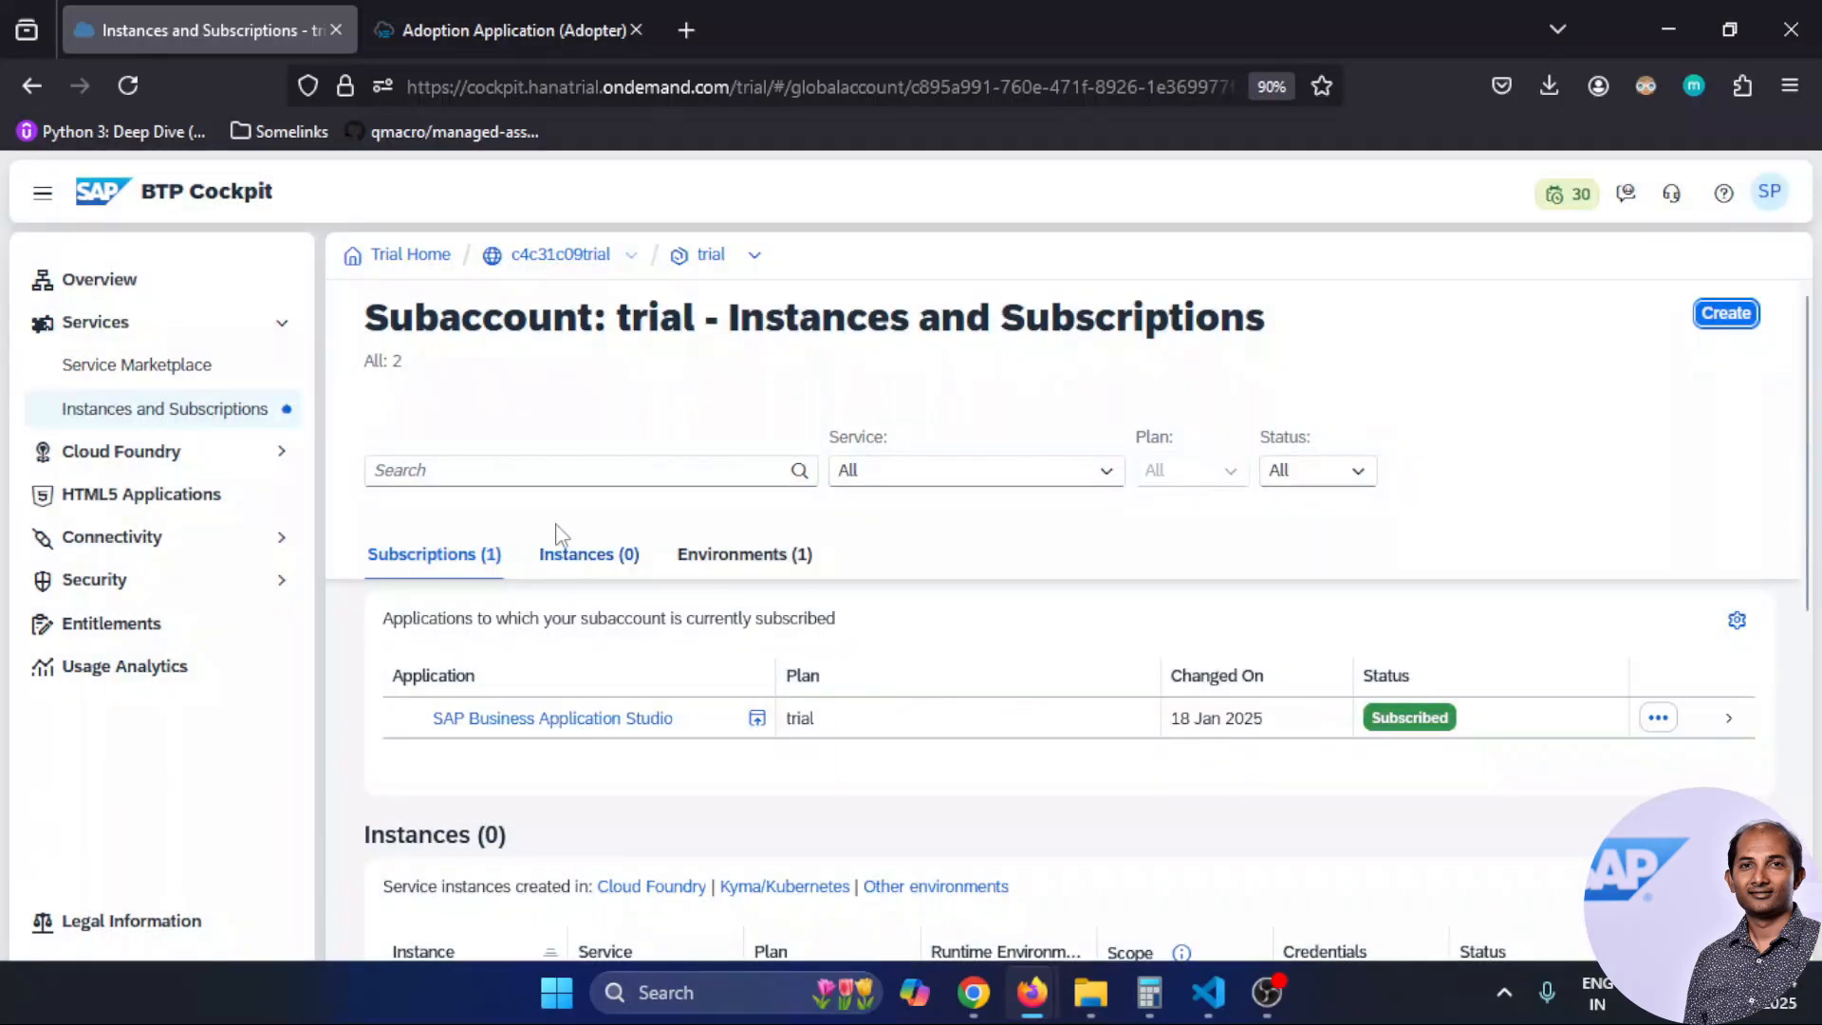
{"action": "double_click", "coordinate": [569, 256]}
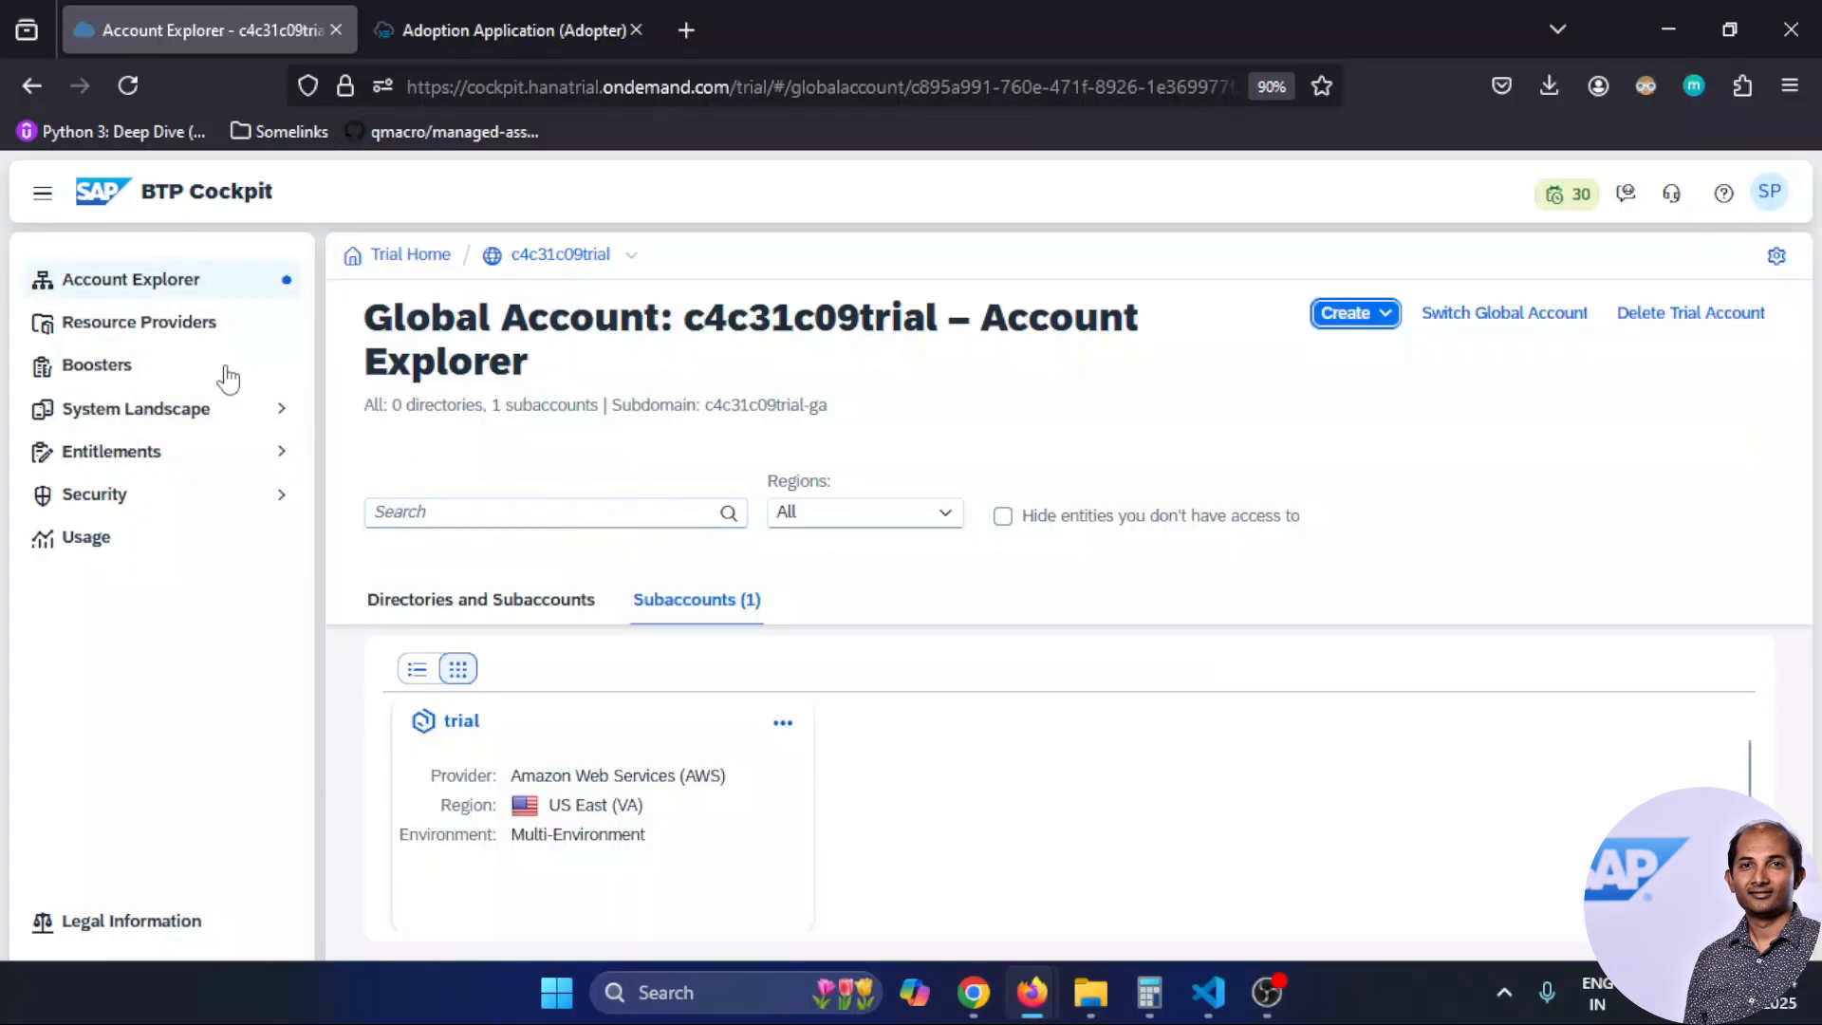
{"action": "left_click", "coordinate": [106, 366]}
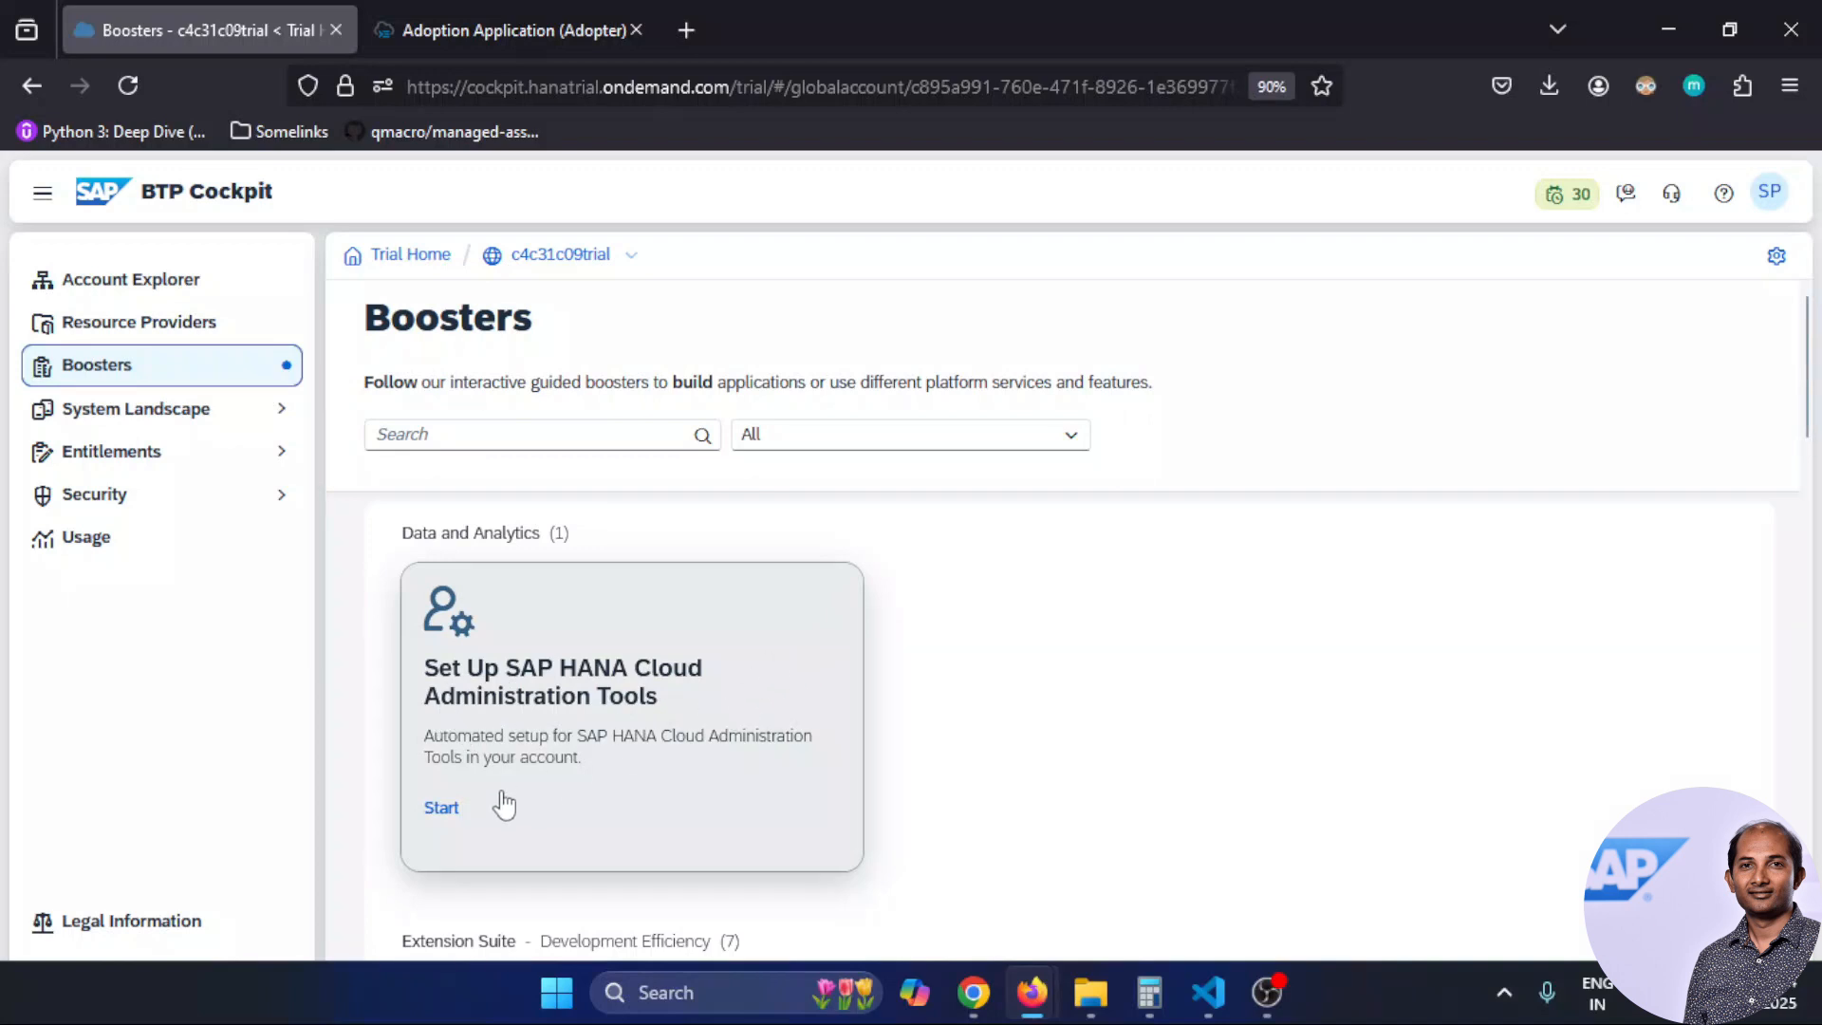
{"action": "left_click", "coordinate": [446, 807]}
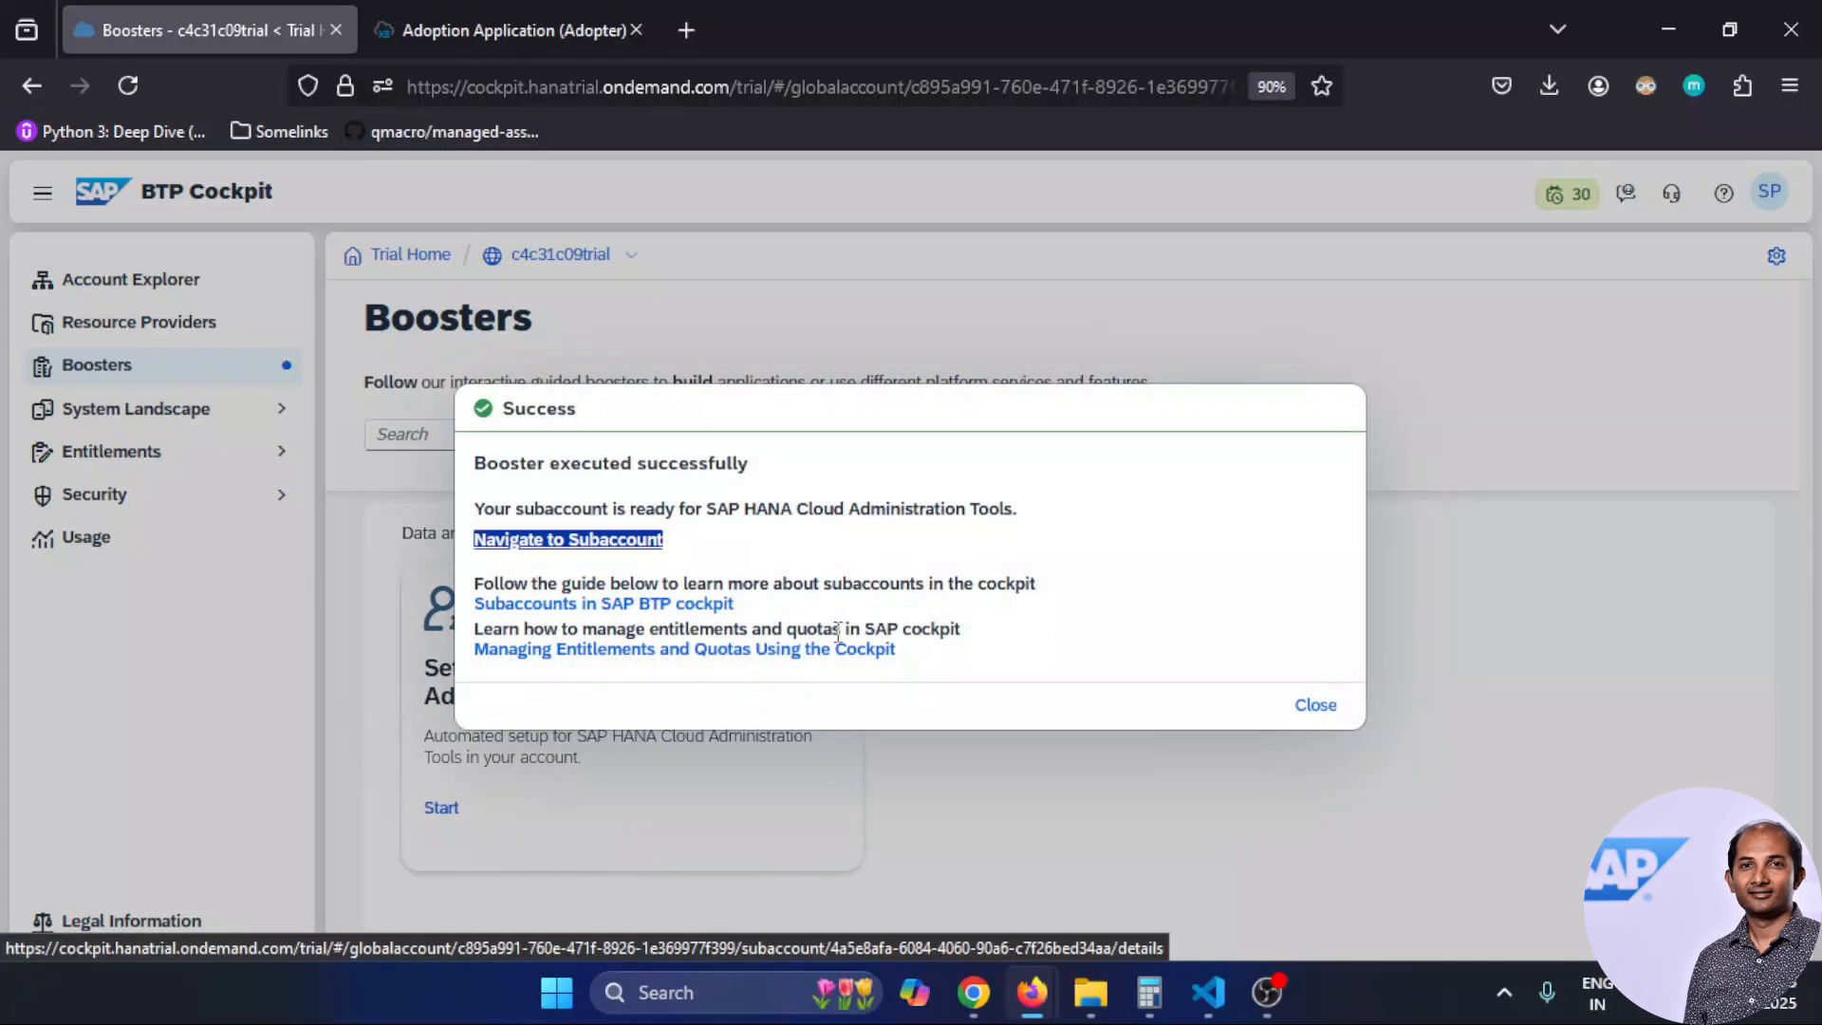
From the subaccount's Instances and Subscriptions, launch the SAP HANA Cloud tools application
{"action": "left_click", "coordinate": [576, 541]}
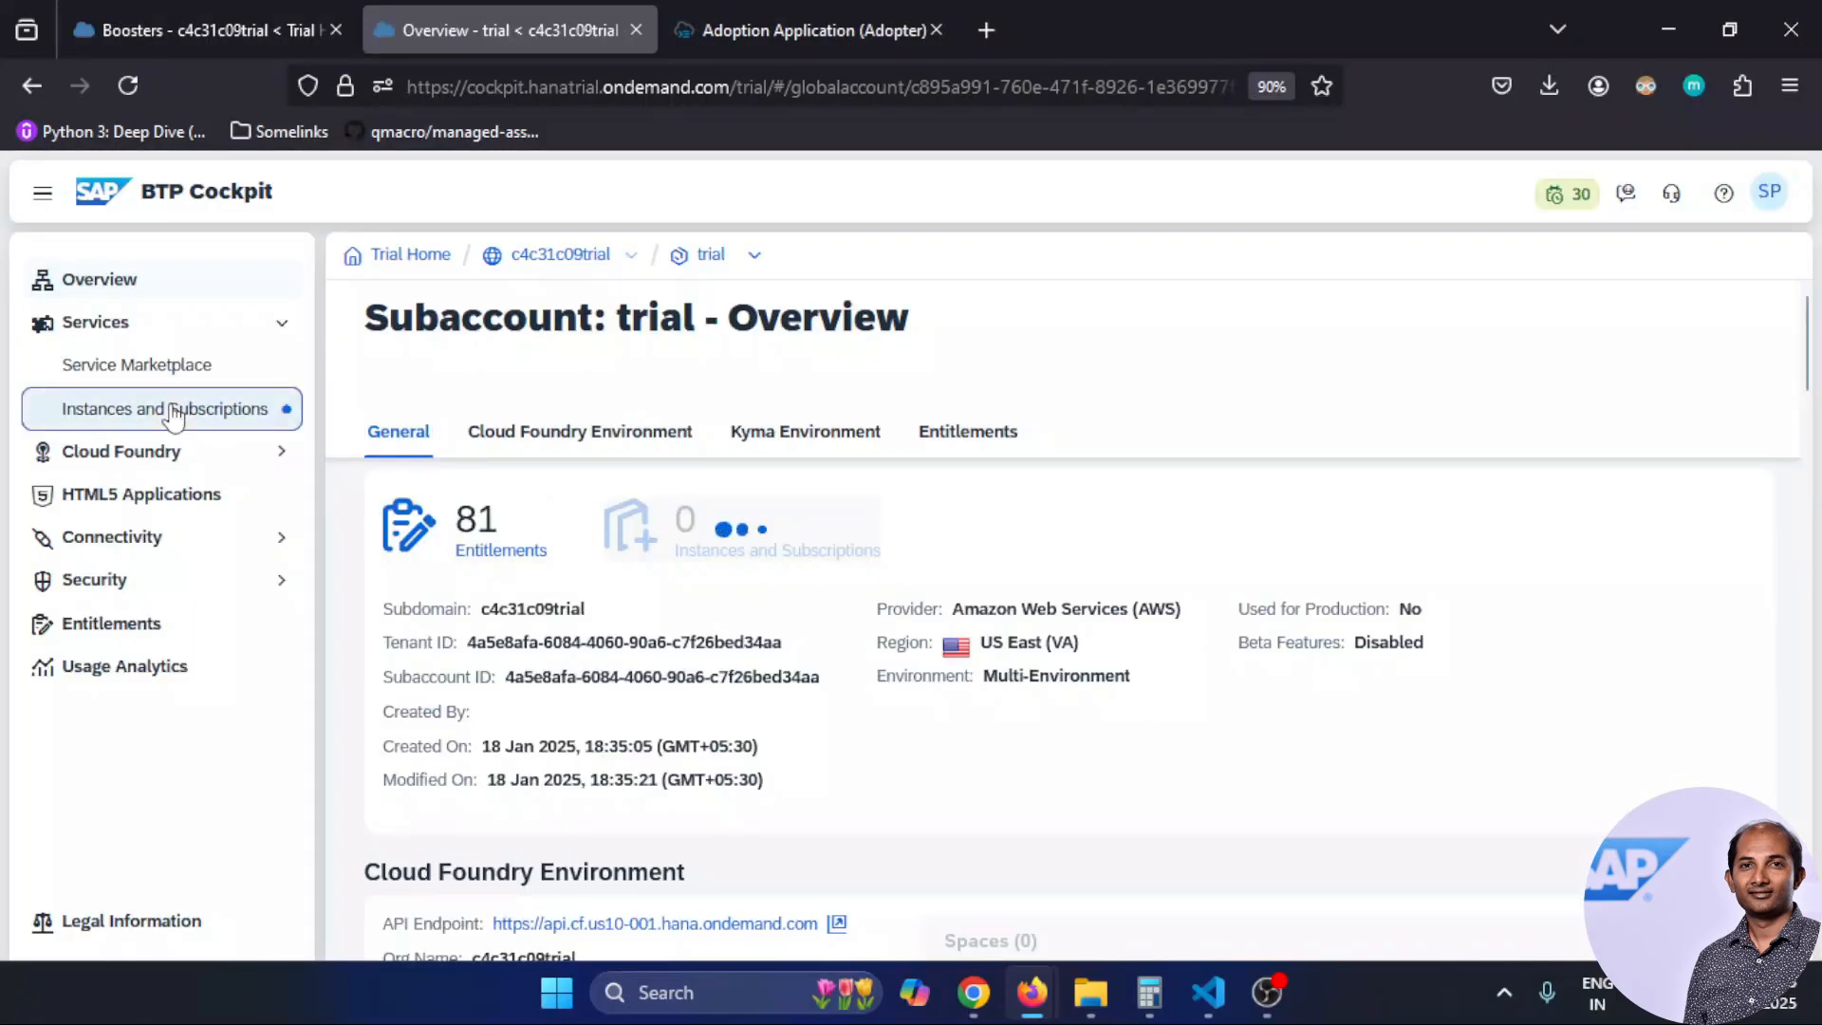
{"action": "left_click", "coordinate": [172, 414]}
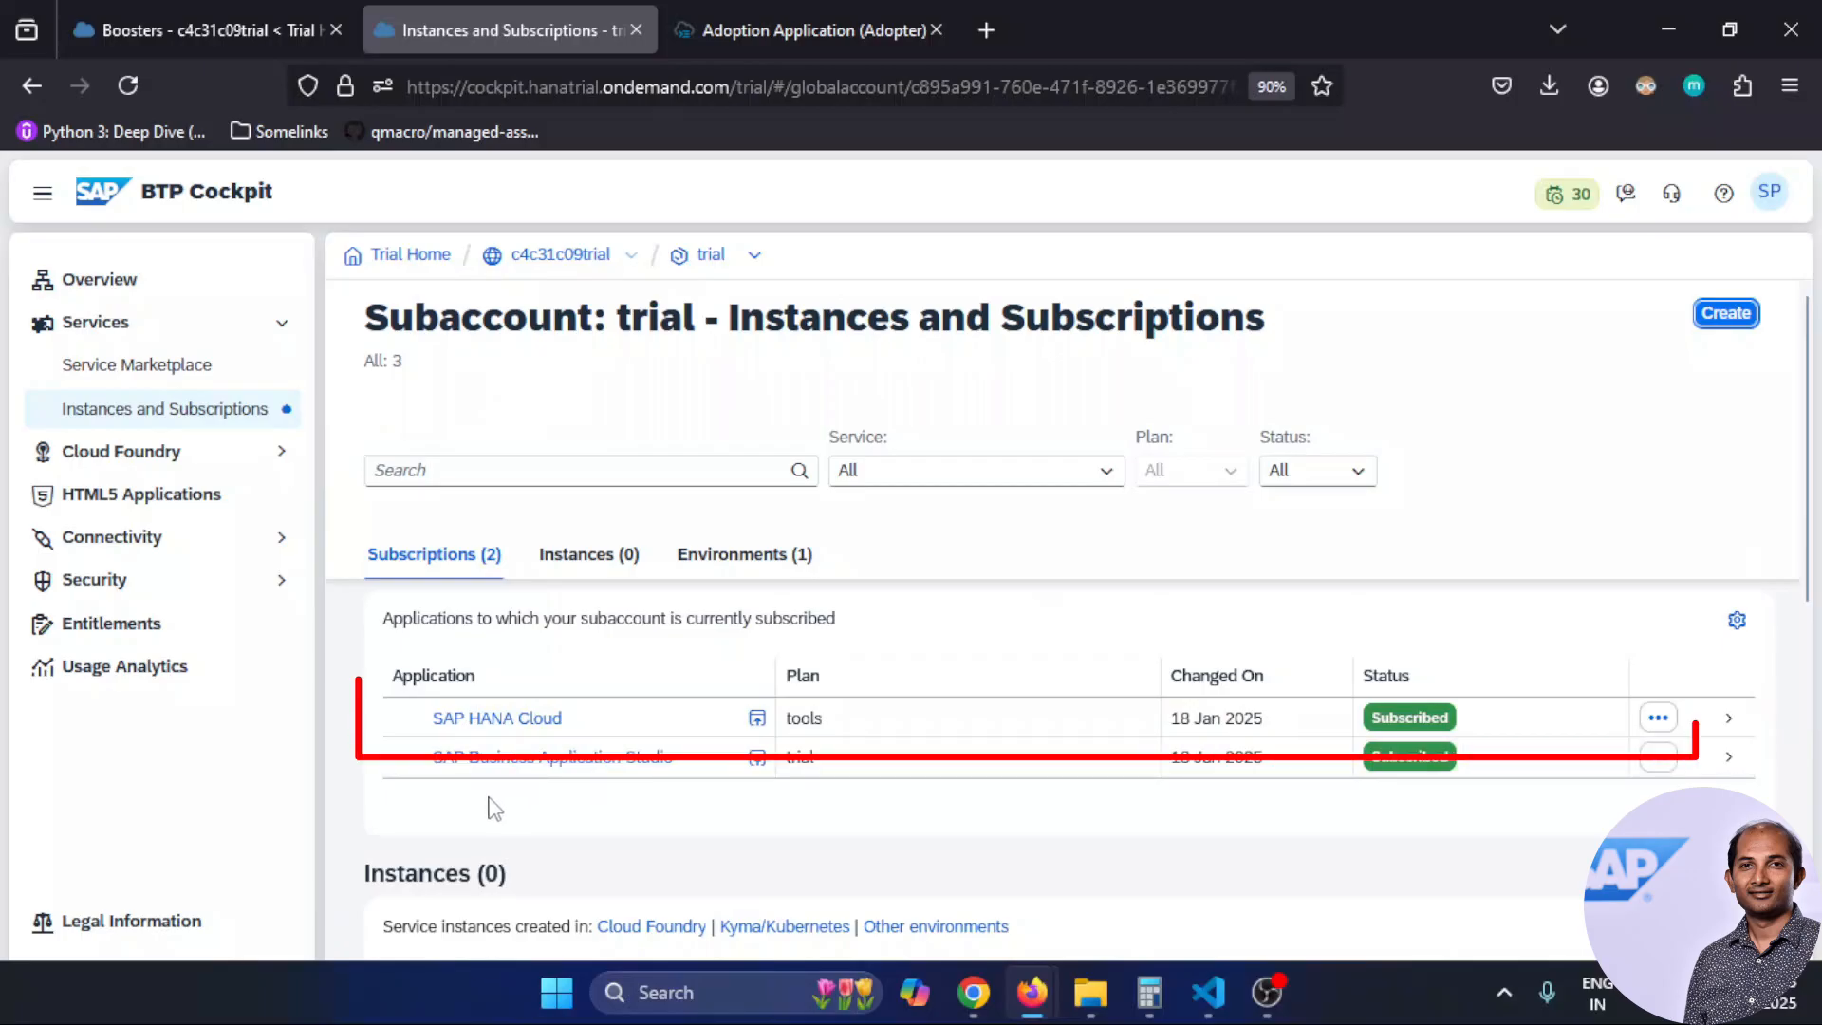
{"action": "left_click", "coordinate": [533, 723]}
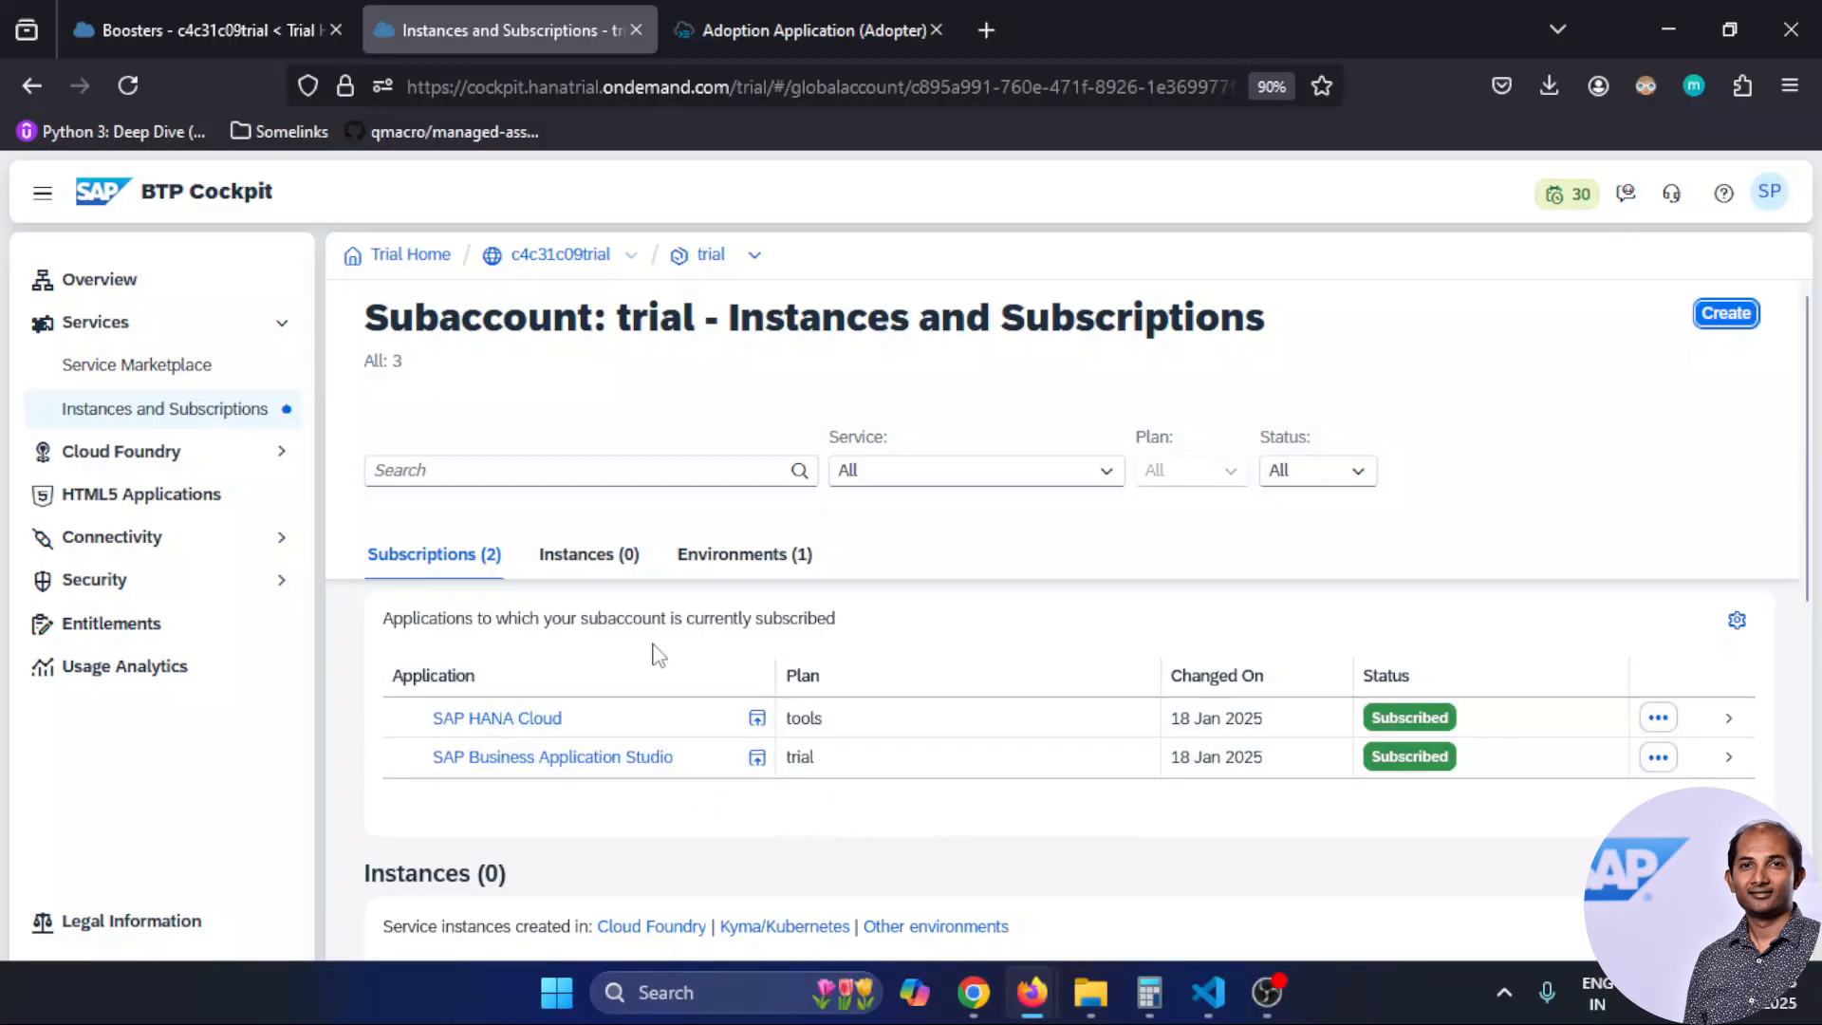
{"action": "left_click", "coordinate": [759, 718]}
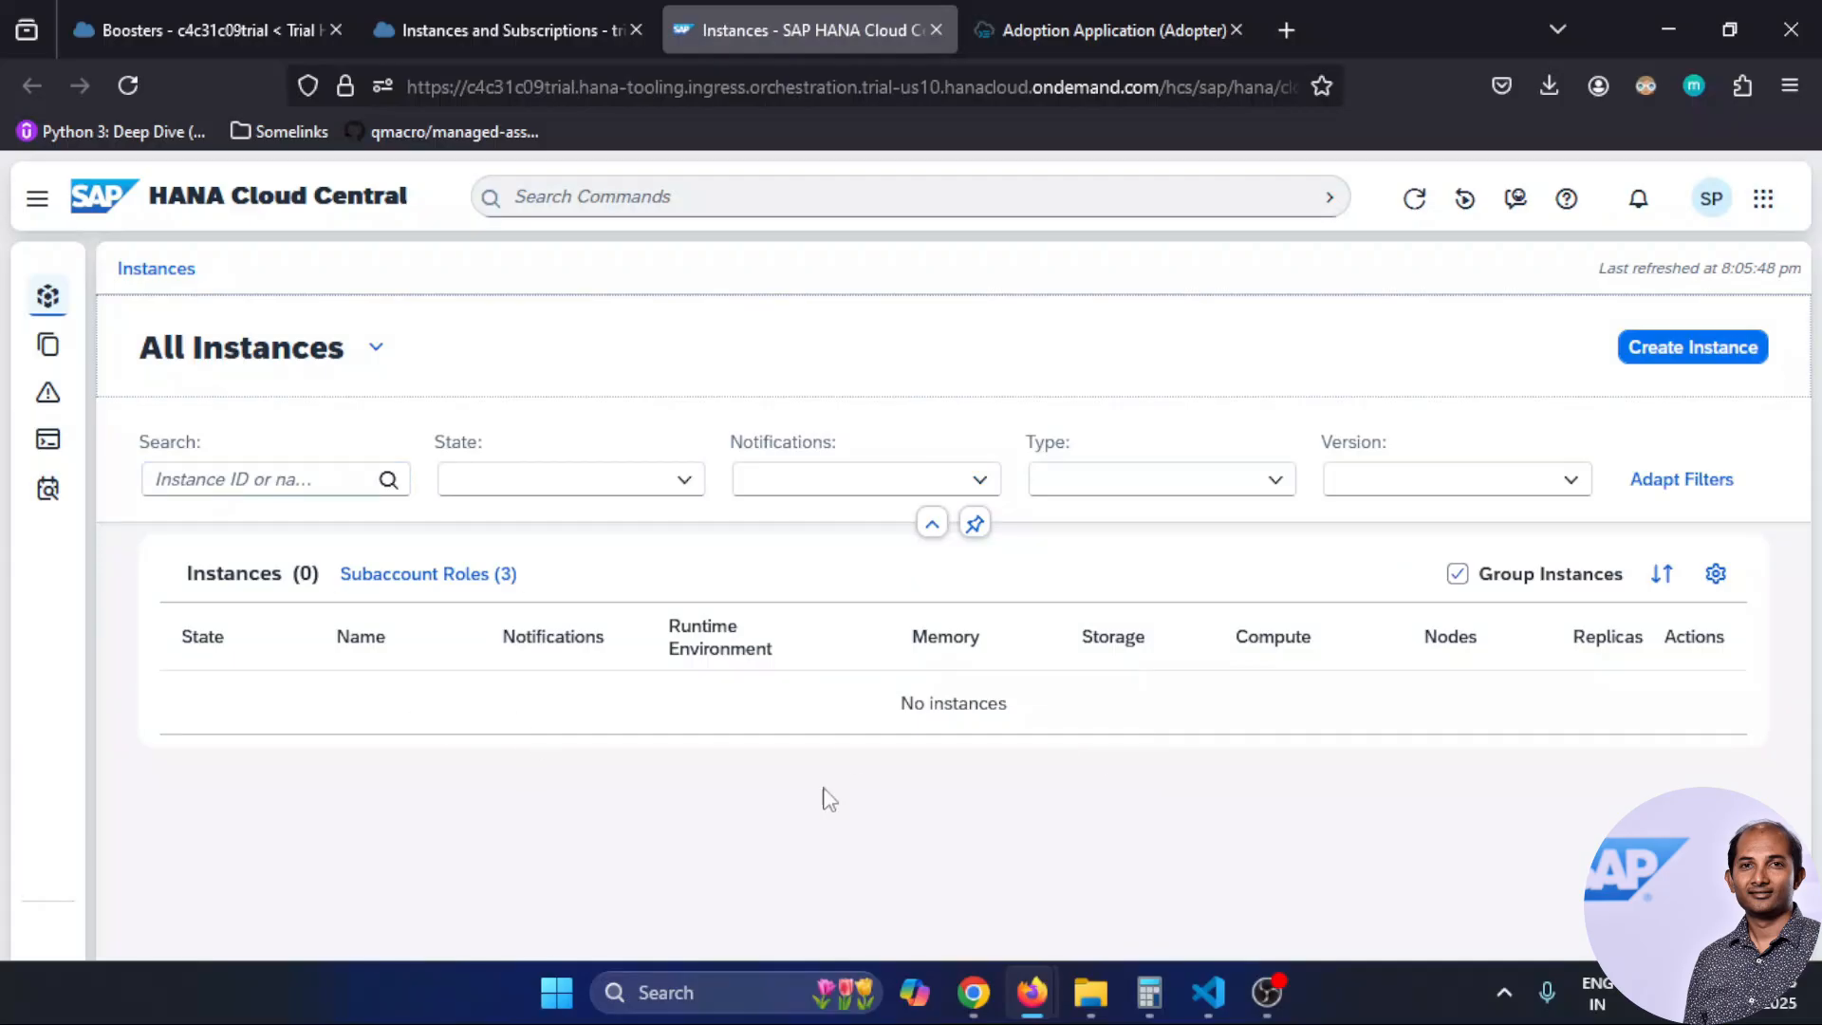
Start a new instance of type SAP HANA Database and go to its Instance Name field
{"action": "left_click", "coordinate": [1690, 354]}
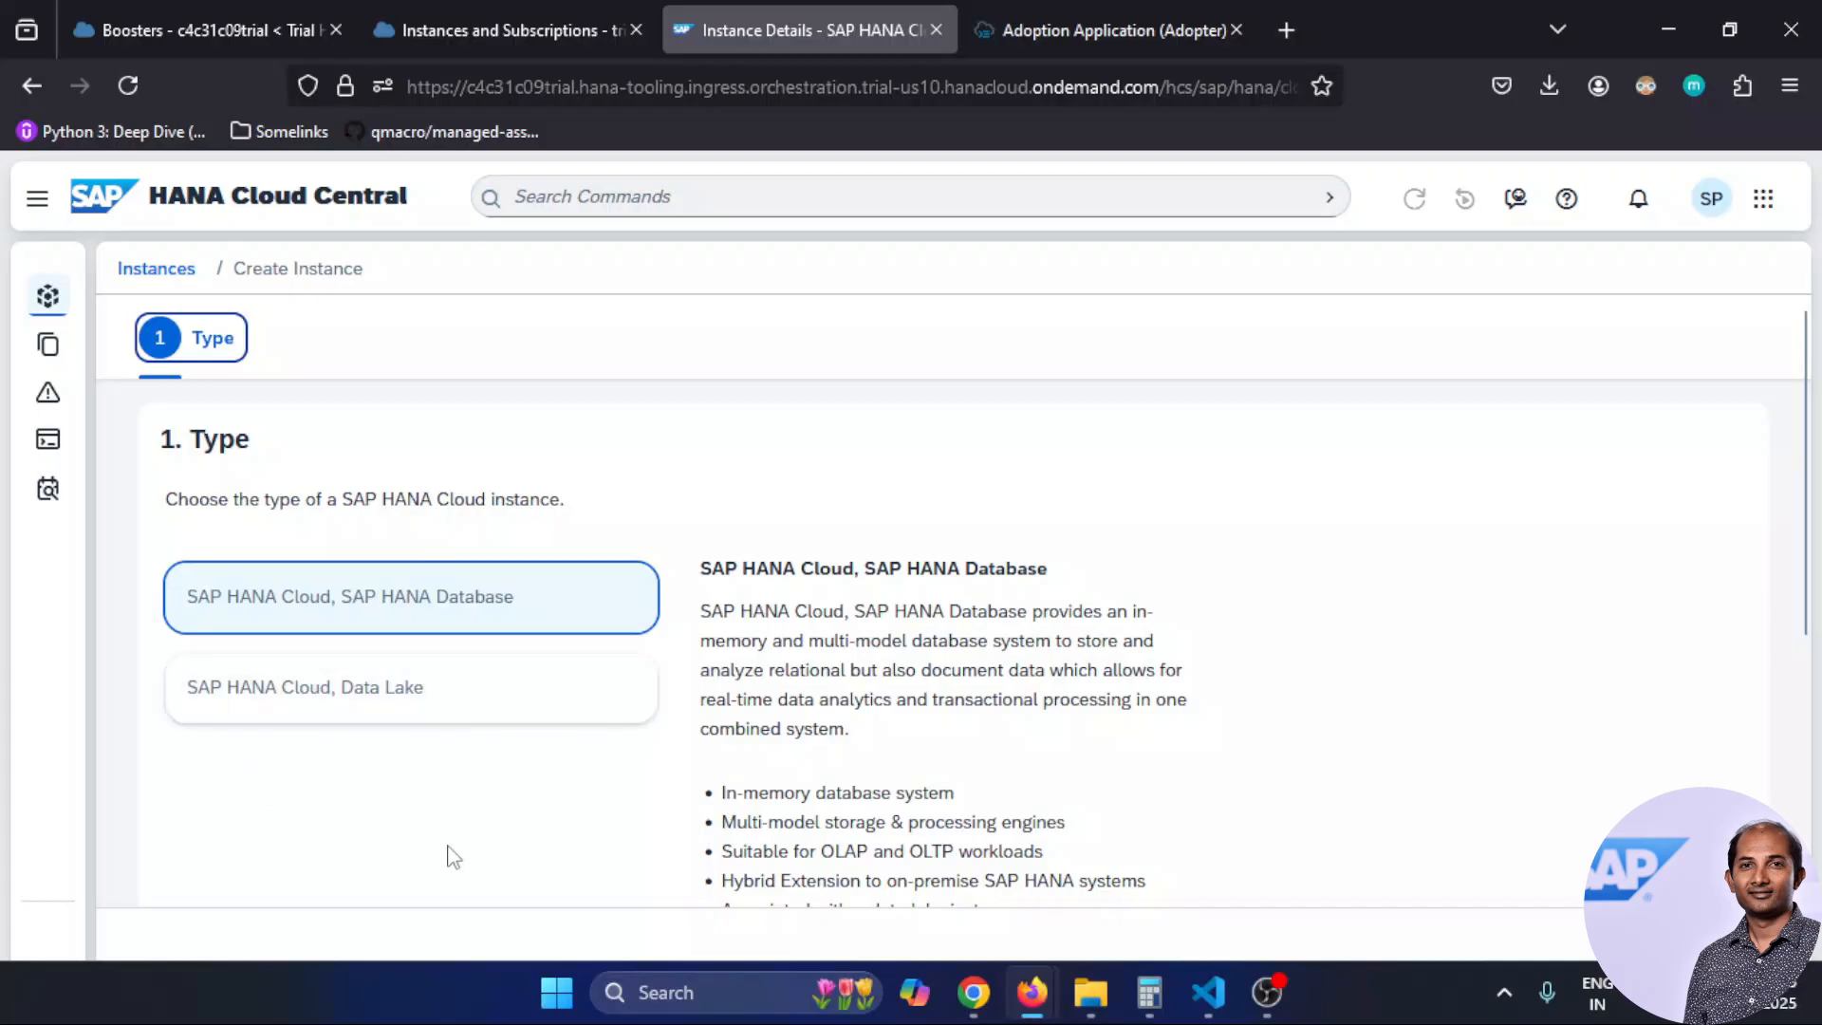
{"action": "left_click", "coordinate": [440, 610]}
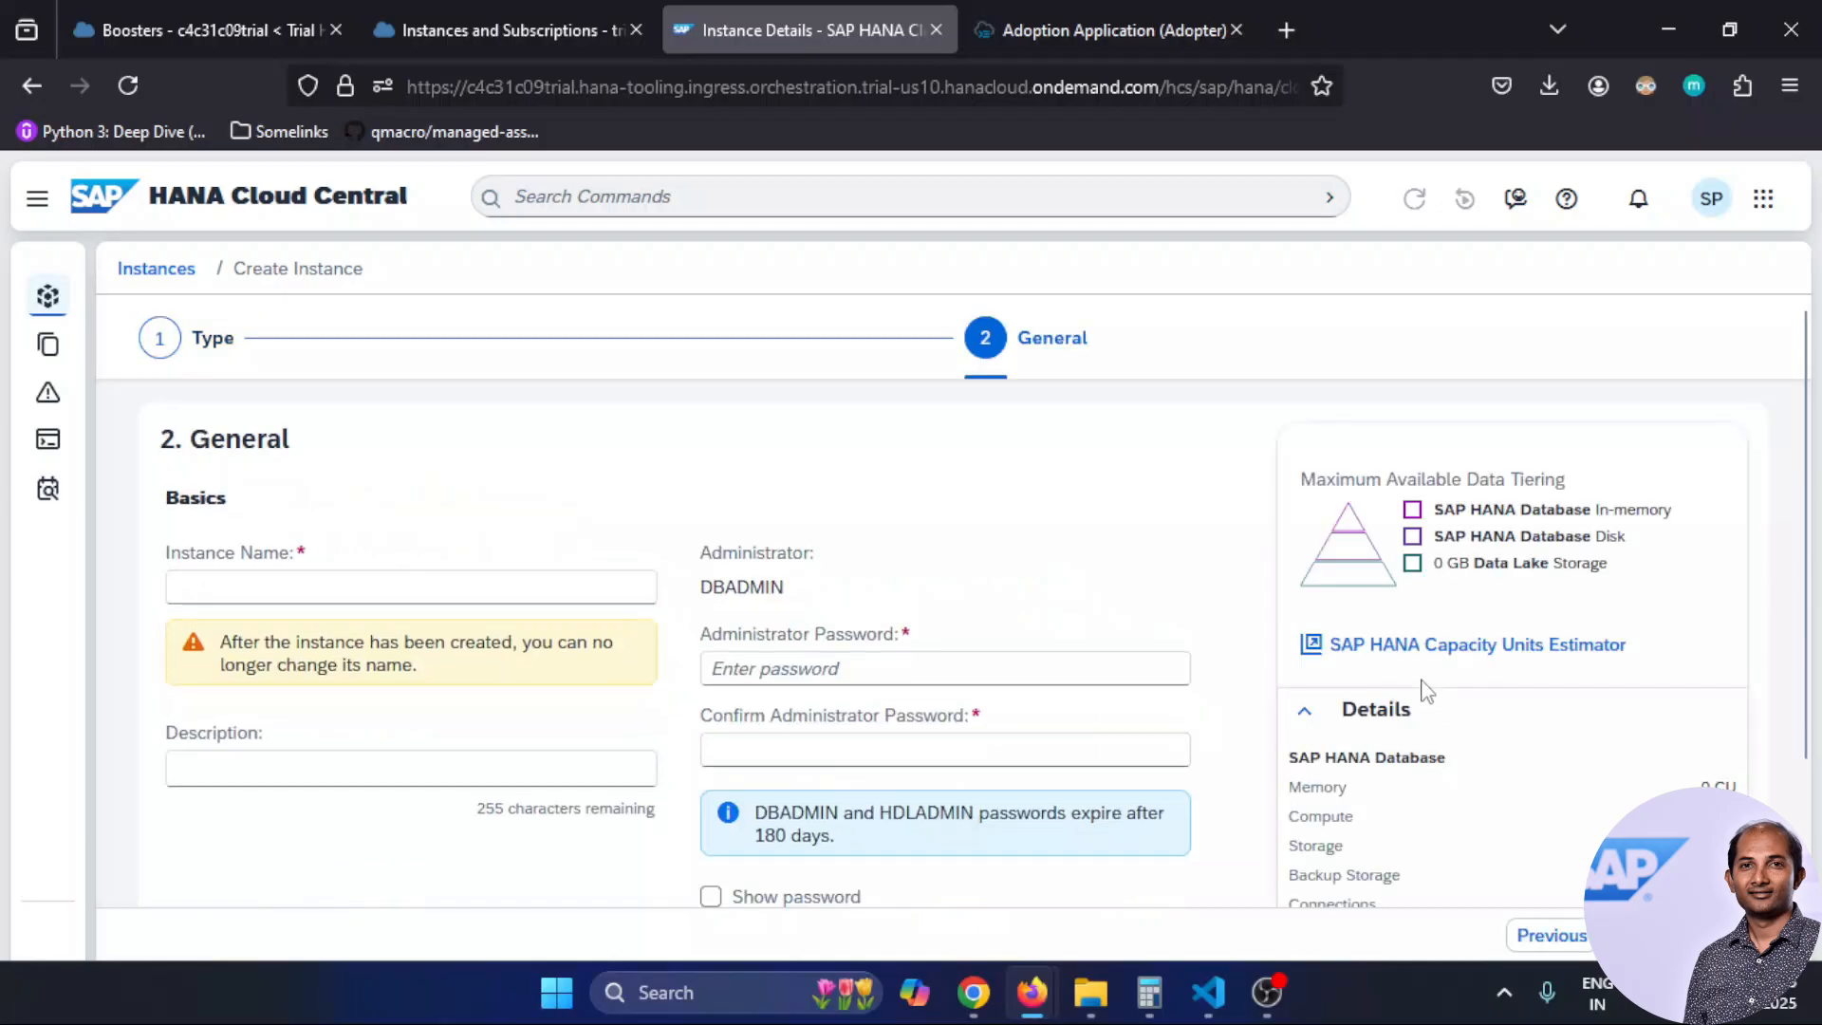
{"action": "left_click", "coordinate": [259, 586]}
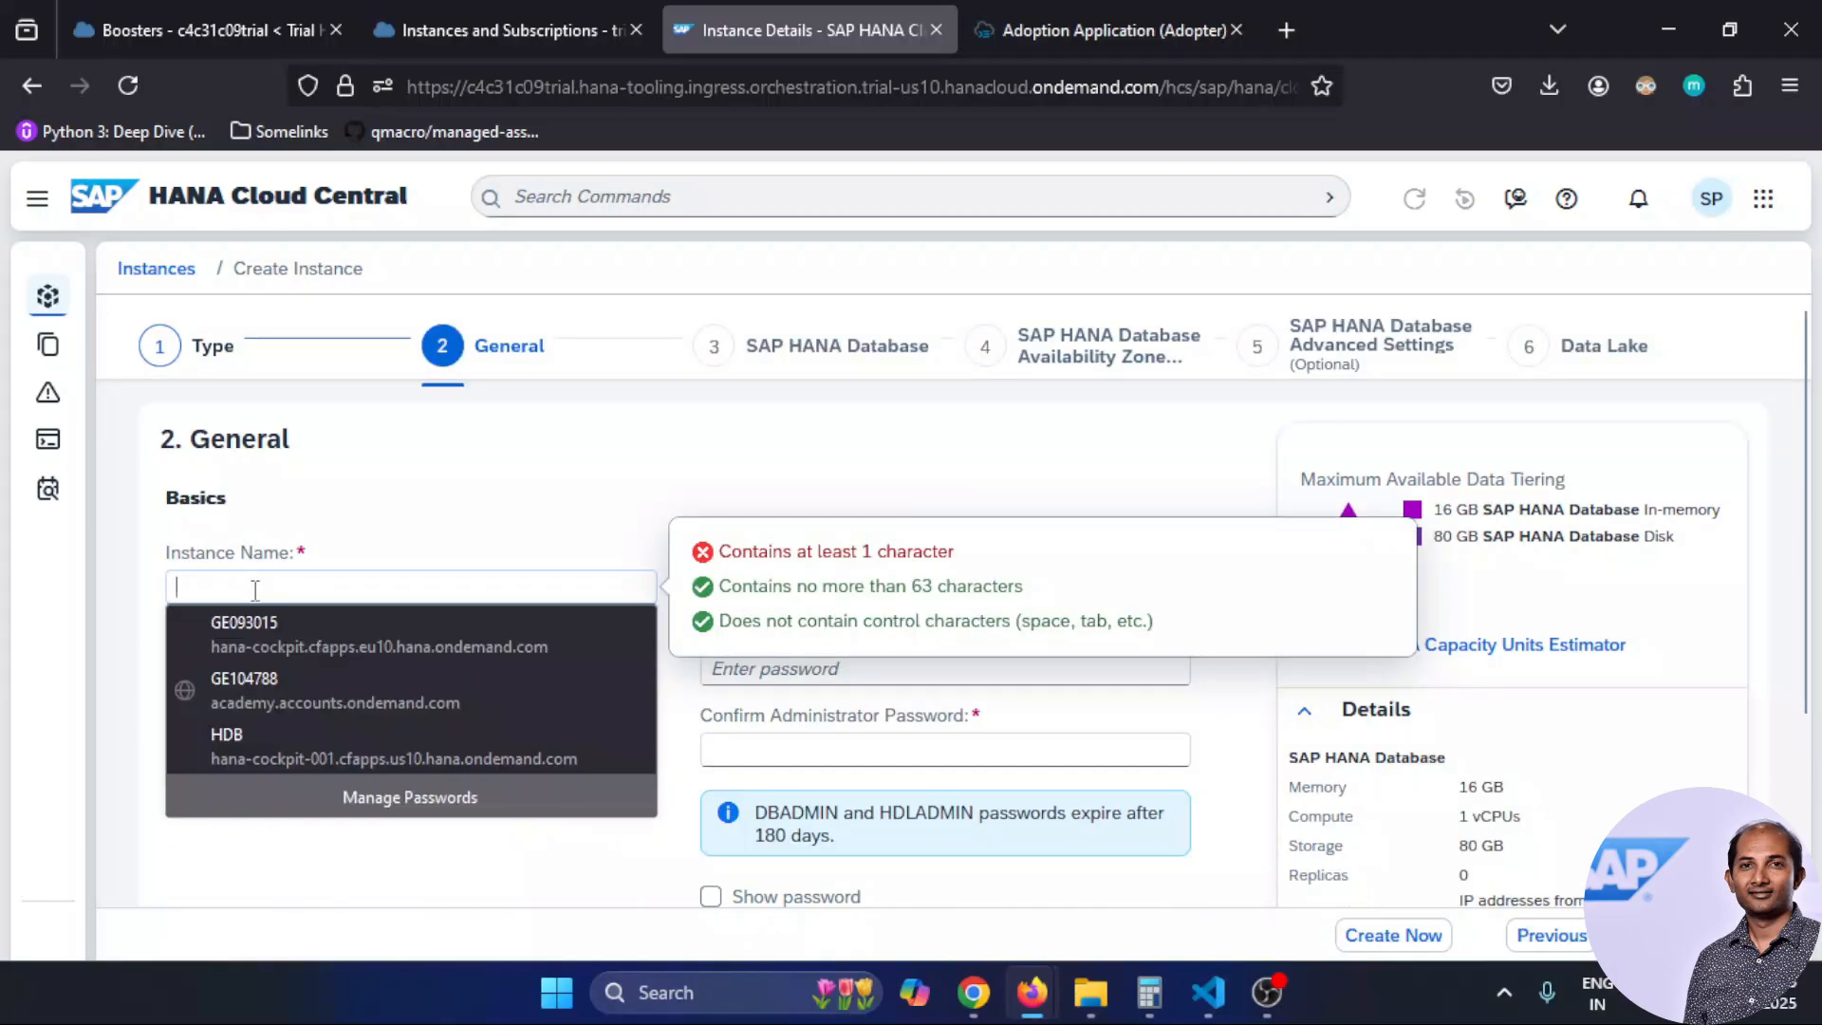
Name the instance HDB, then enter and confirm the administrator password
{"action": "type", "text": "HDB"}
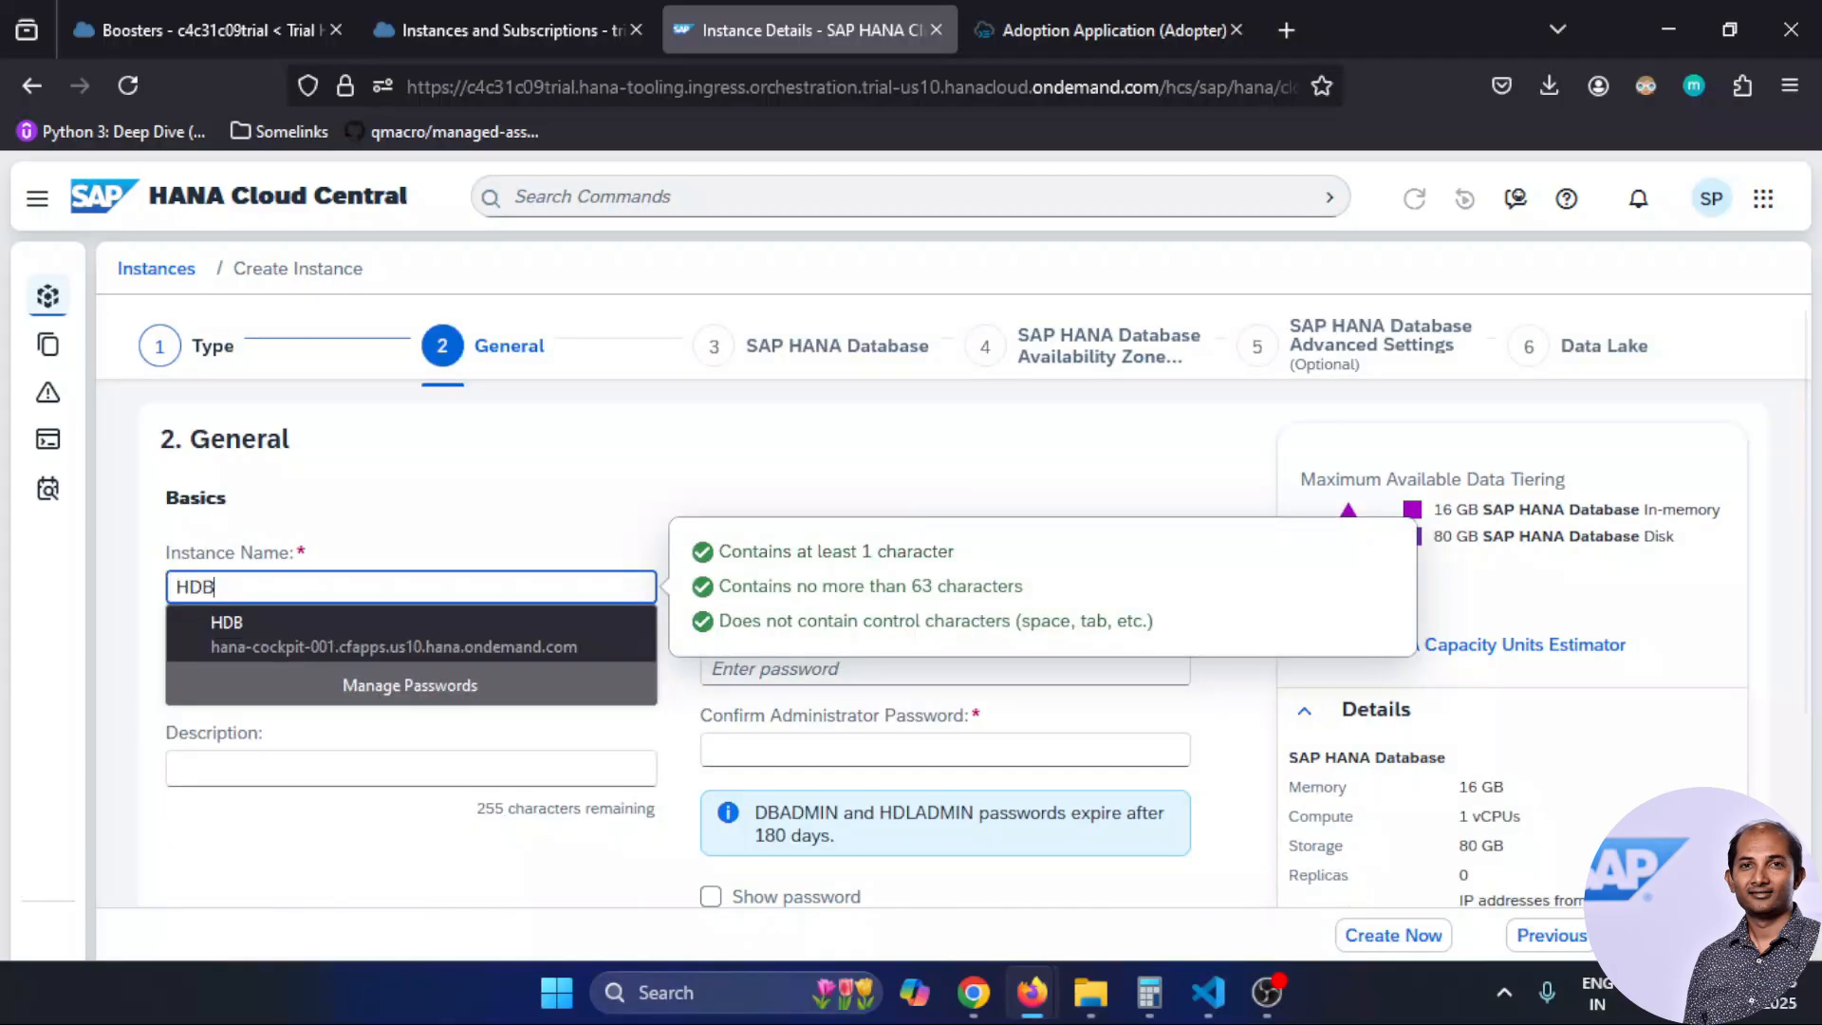
{"action": "left_click", "coordinate": [466, 518]}
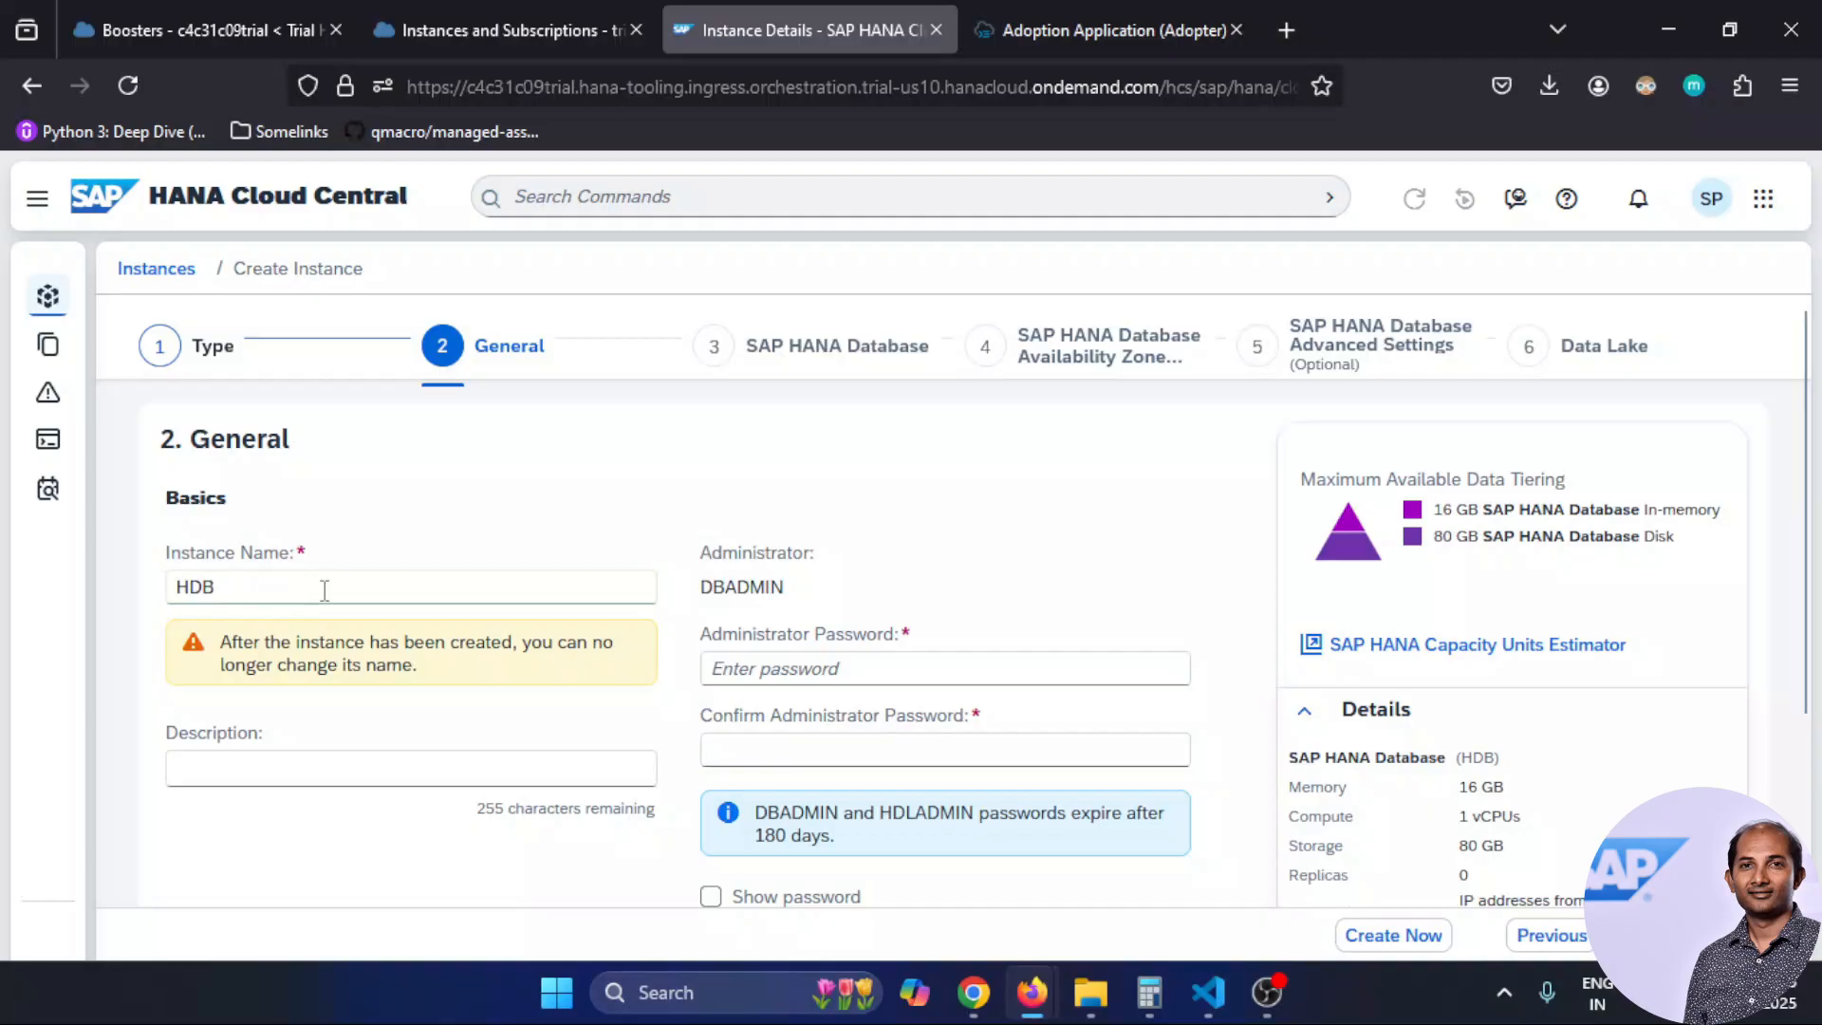
{"action": "left_click", "coordinate": [791, 676]}
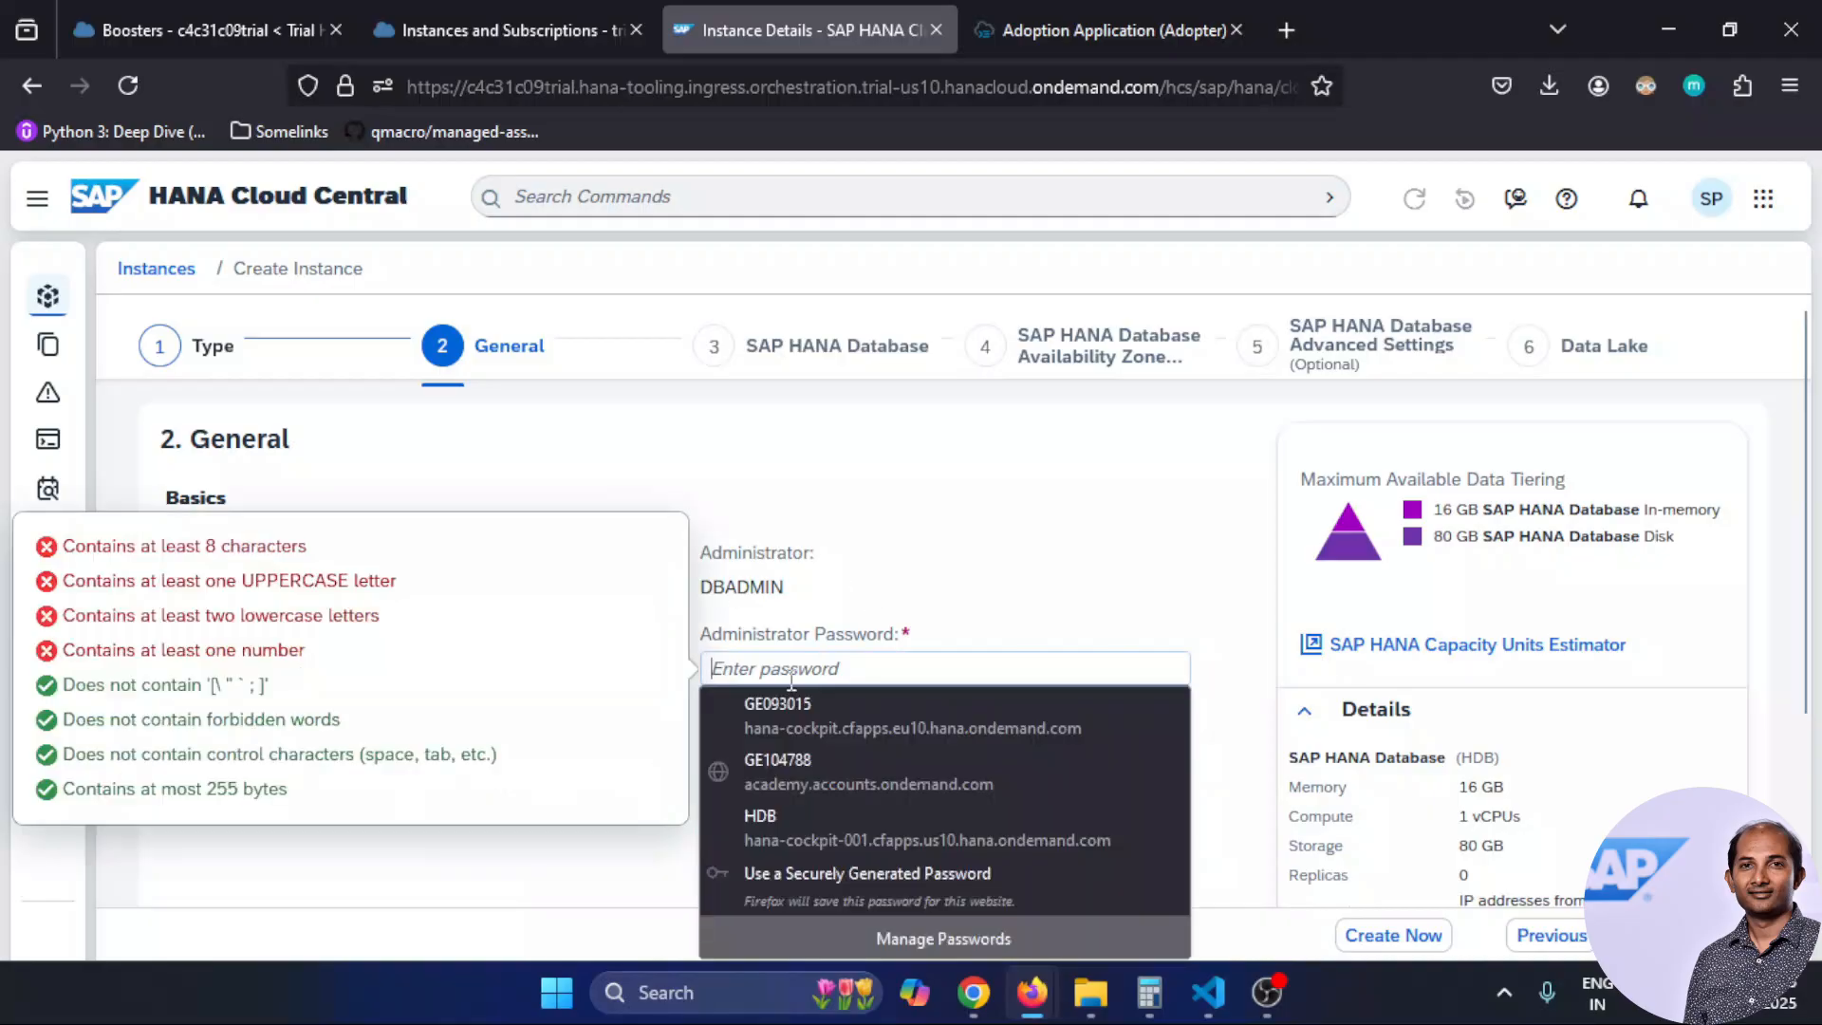
{"action": "type", "text": "Welc••••"}
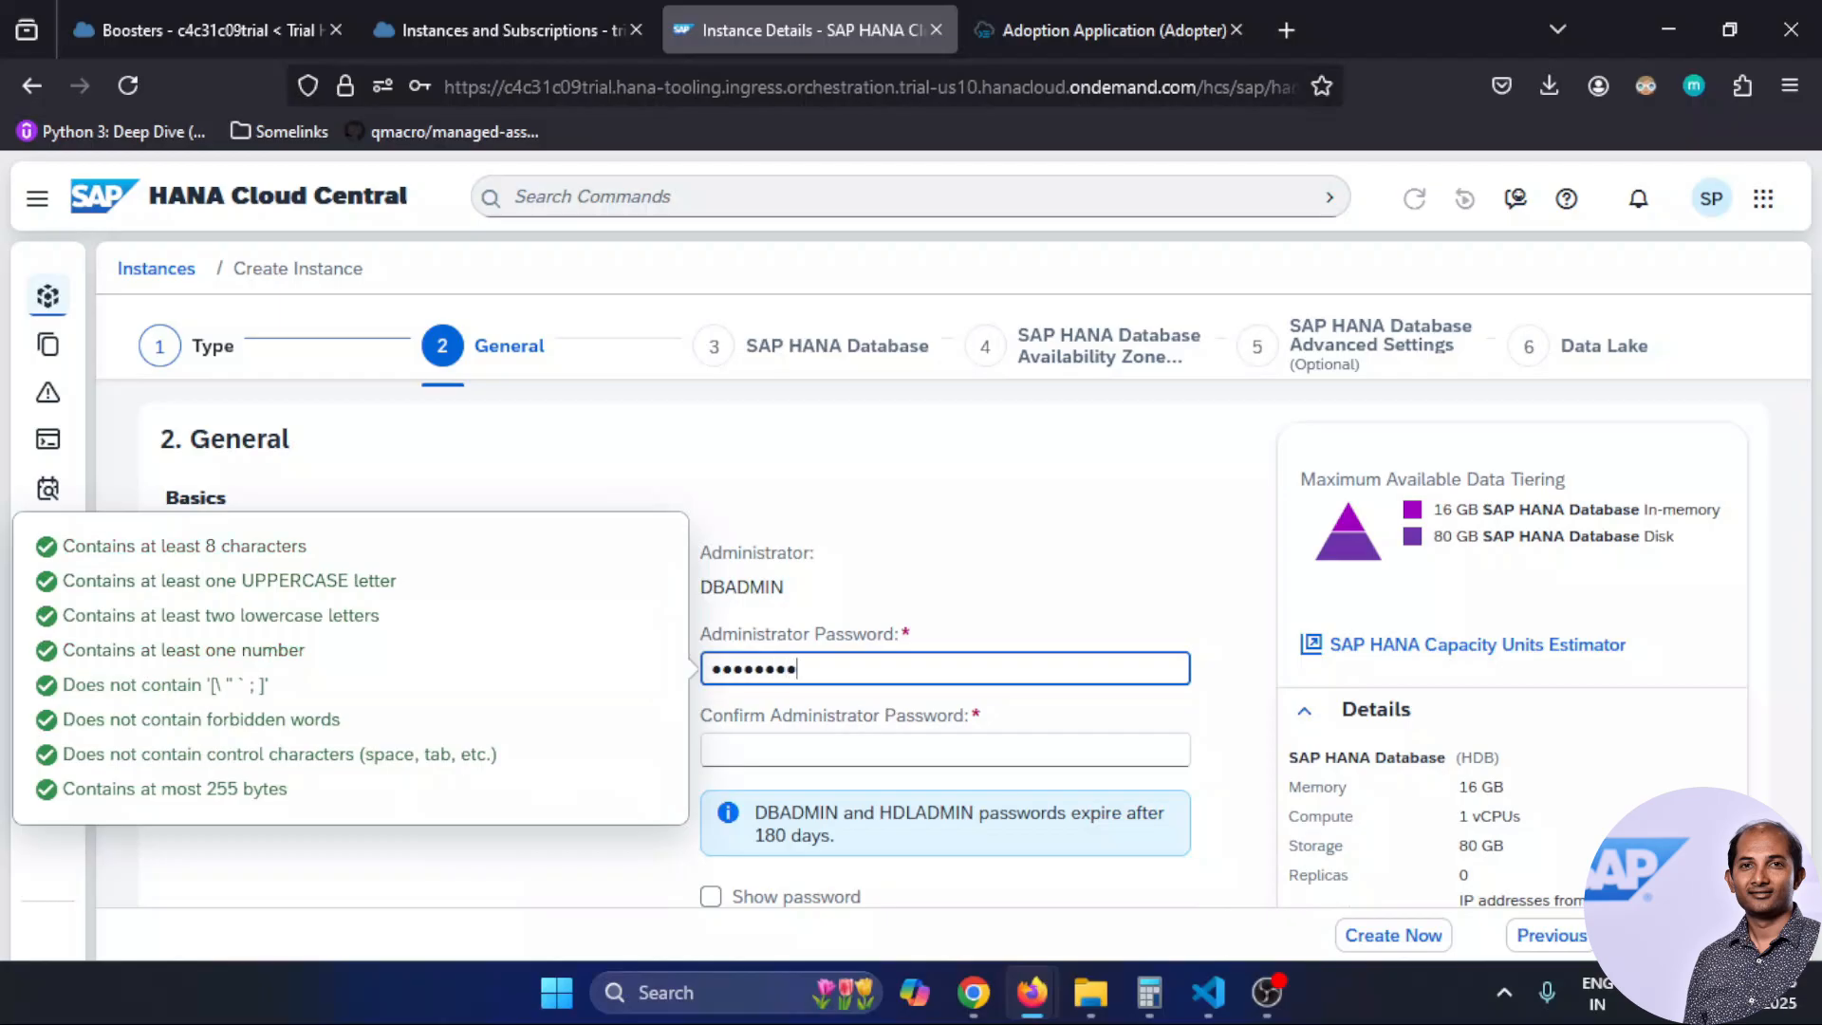
{"action": "left_click", "coordinate": [801, 757]}
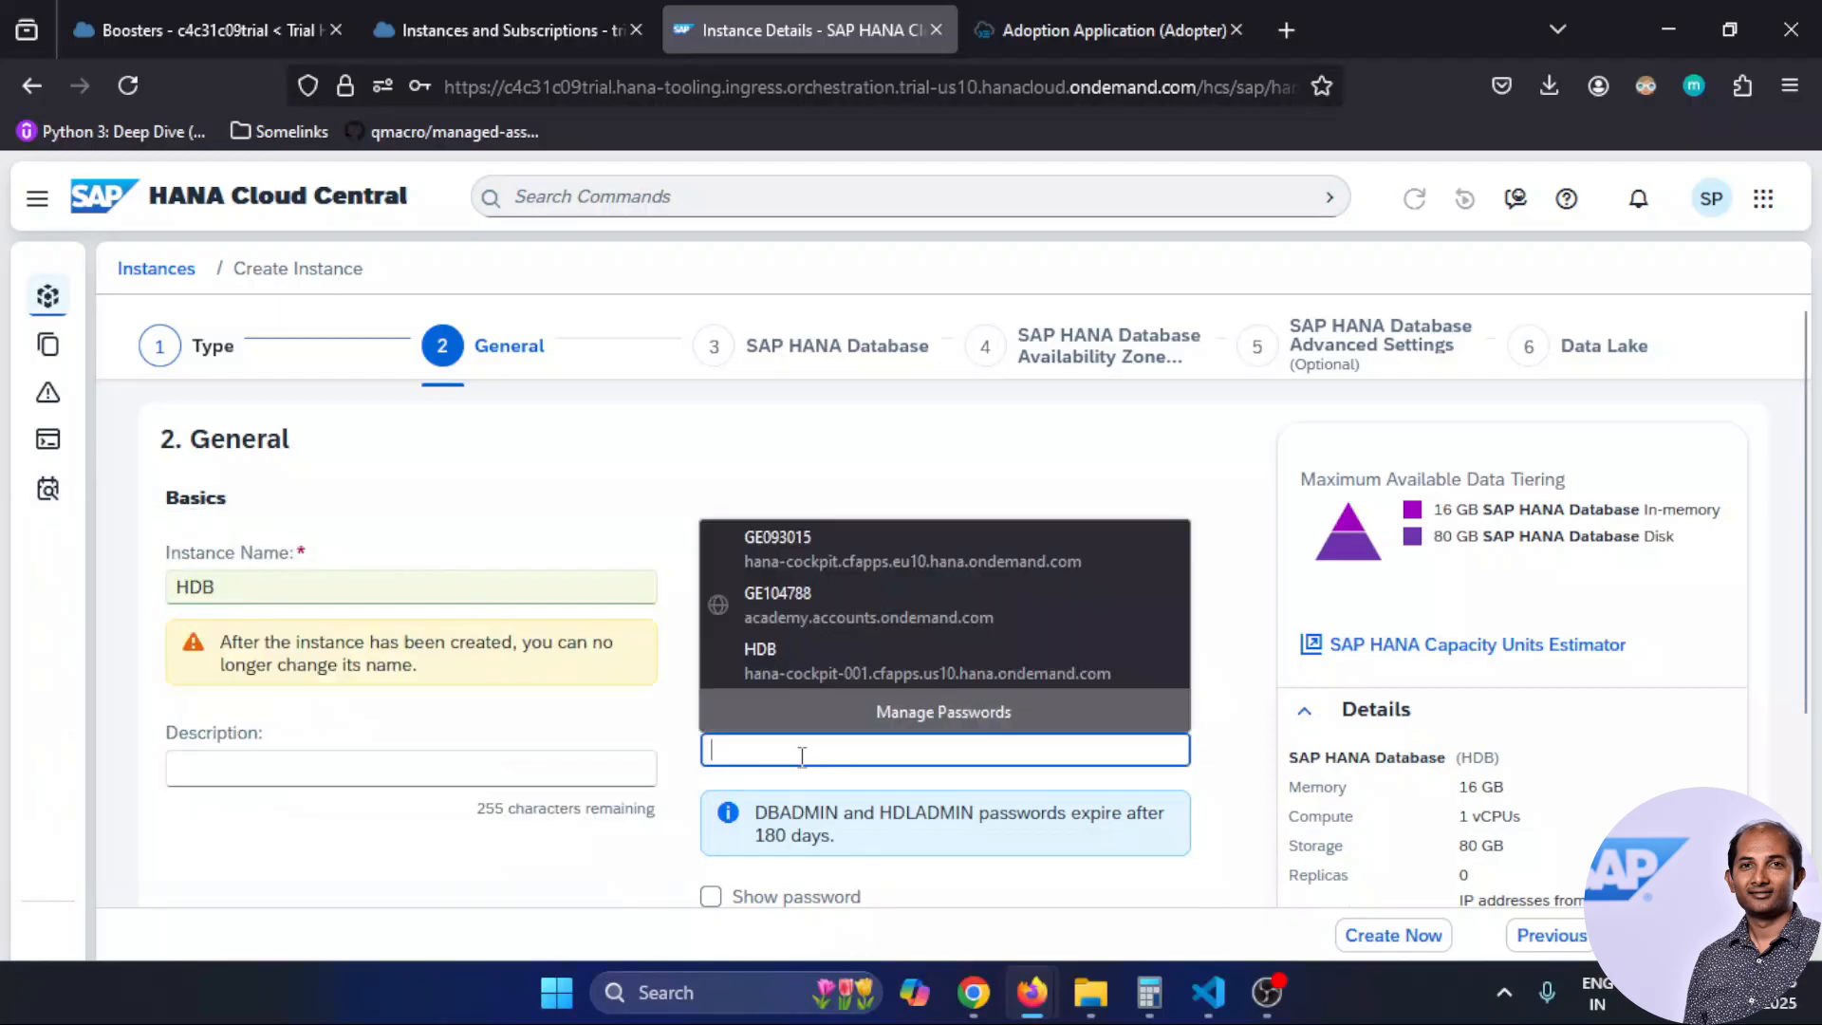
{"action": "type", "text": "W"}
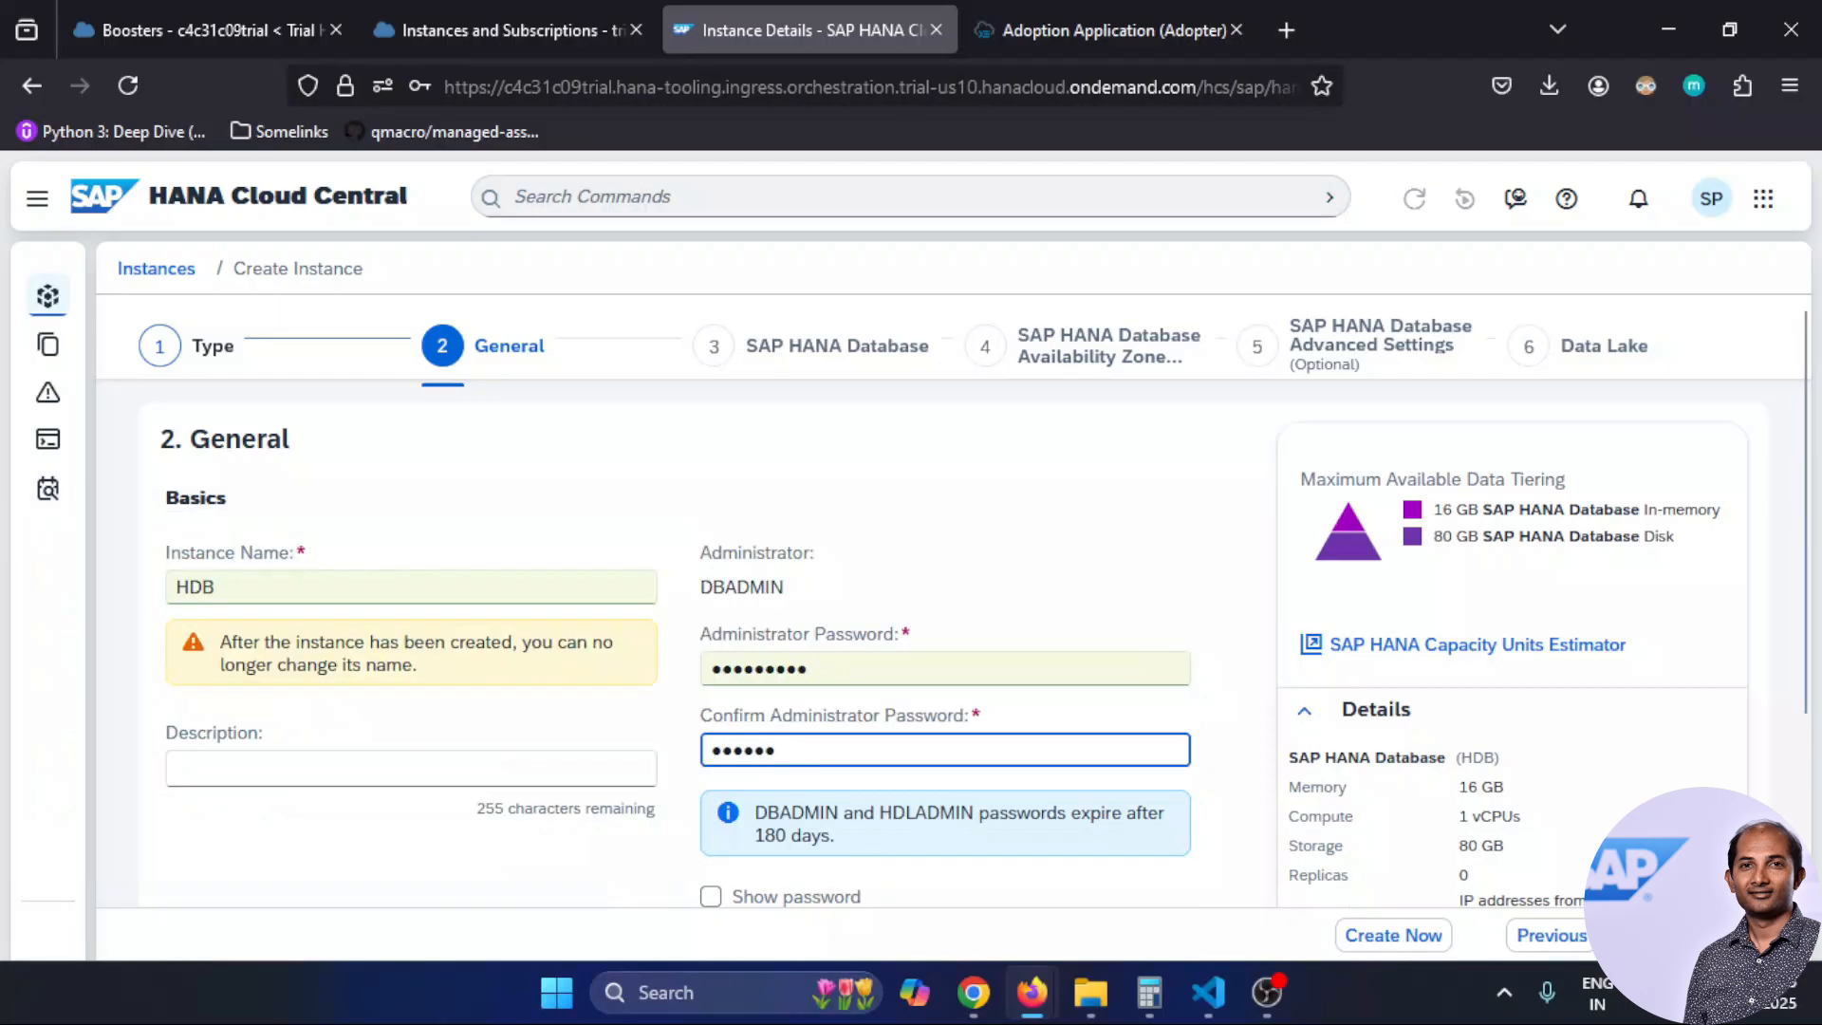
{"action": "left_click", "coordinate": [1016, 569]}
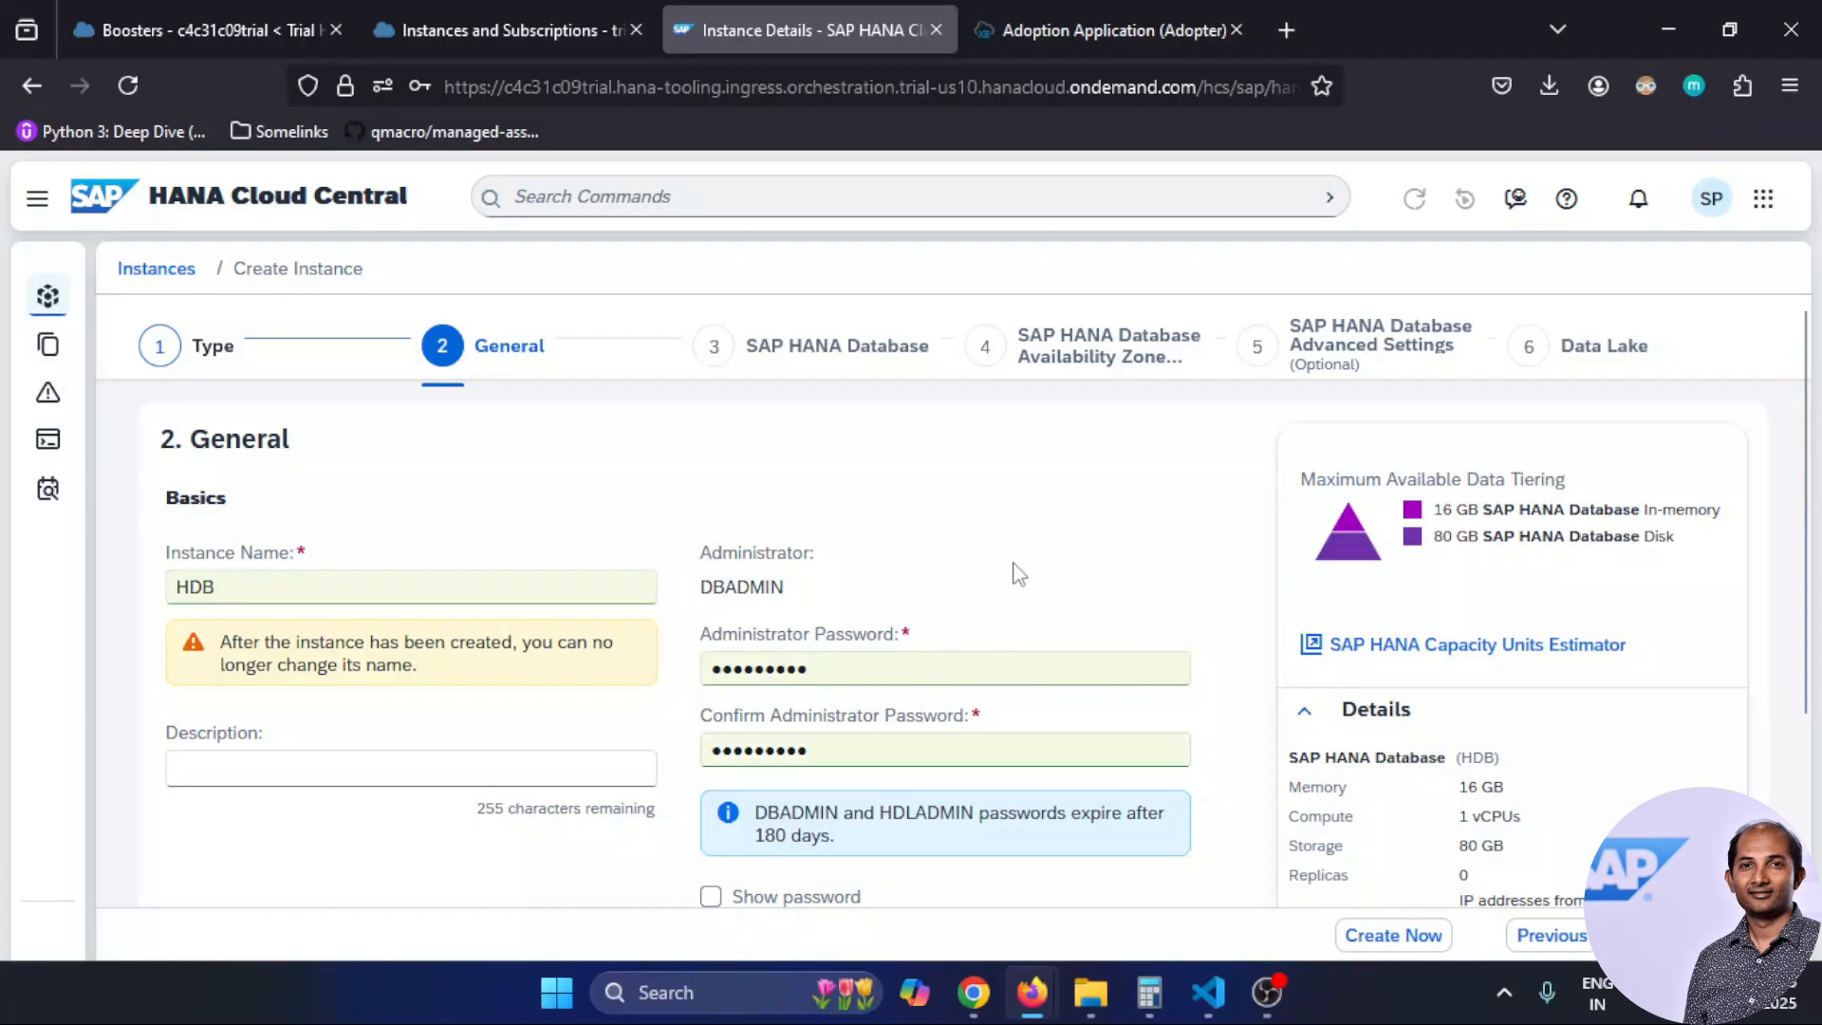
Keep database version 2024.40 (QRC 4/2024) for the instance
{"action": "scroll", "coordinate": [1024, 572], "scroll_direction": "down", "scroll_amount": 2}
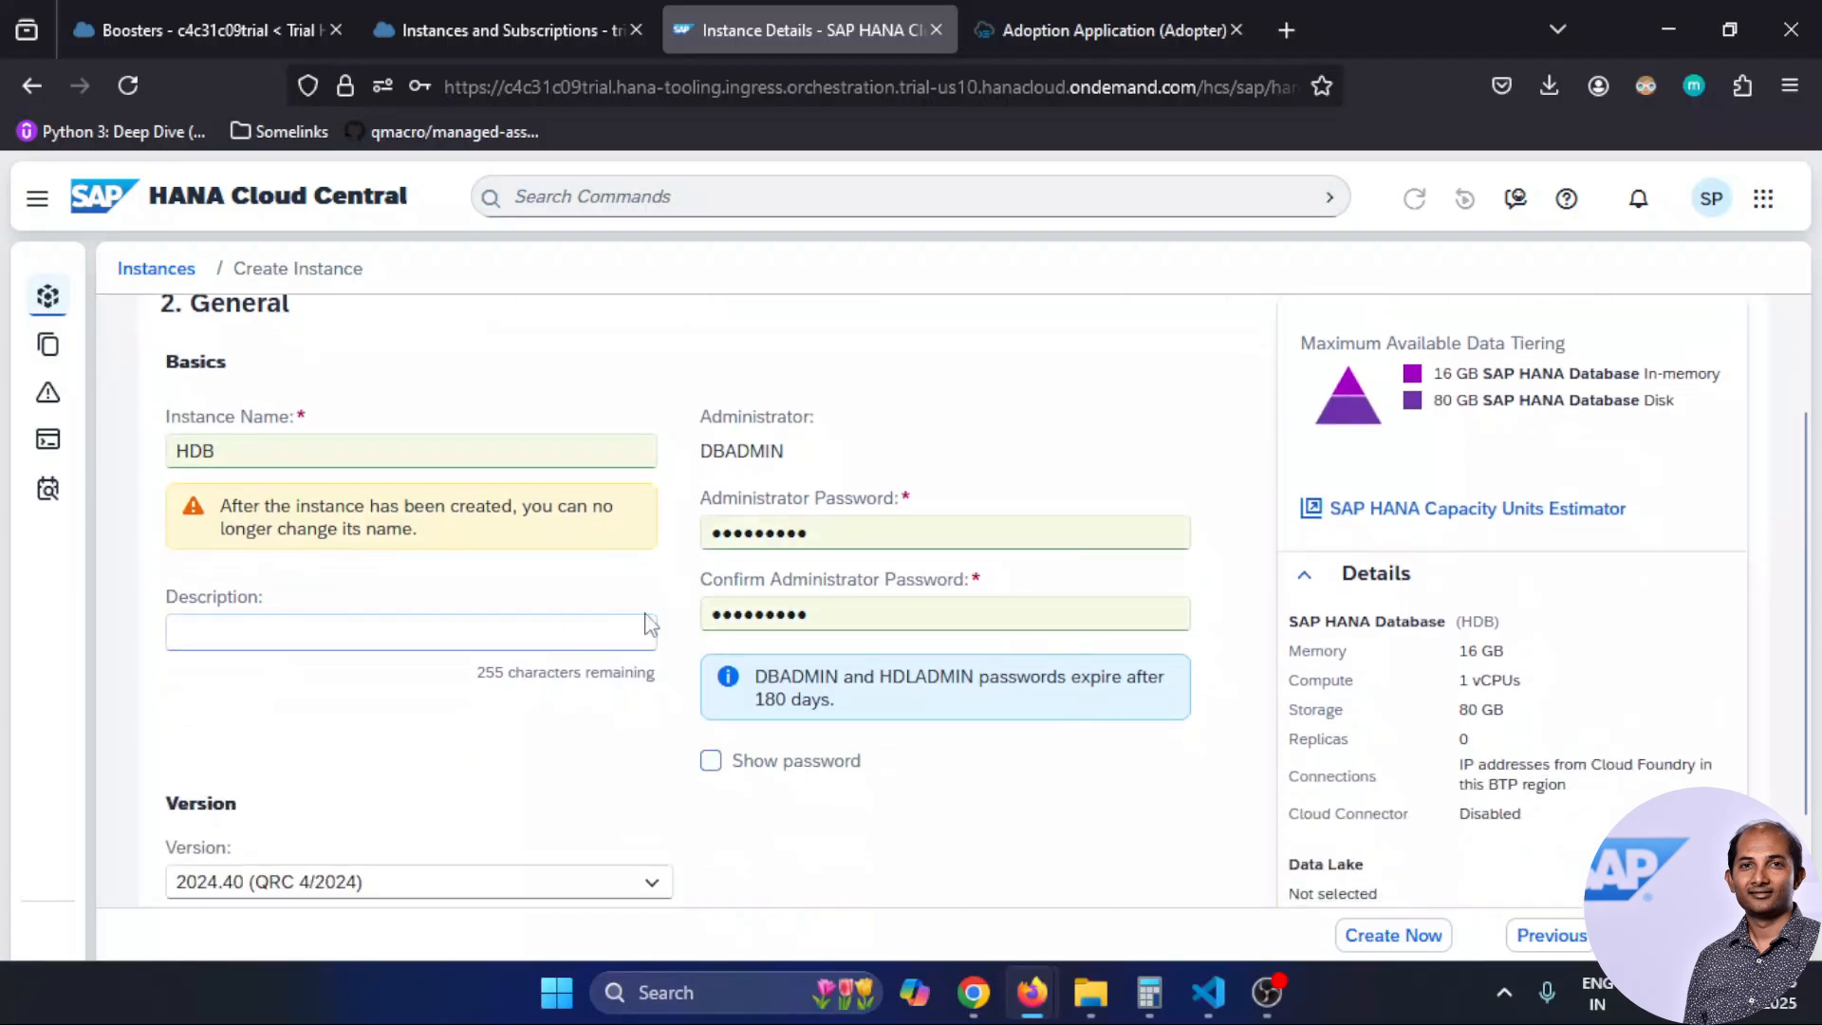
{"action": "scroll", "coordinate": [1028, 813], "scroll_direction": "down", "scroll_amount": 2}
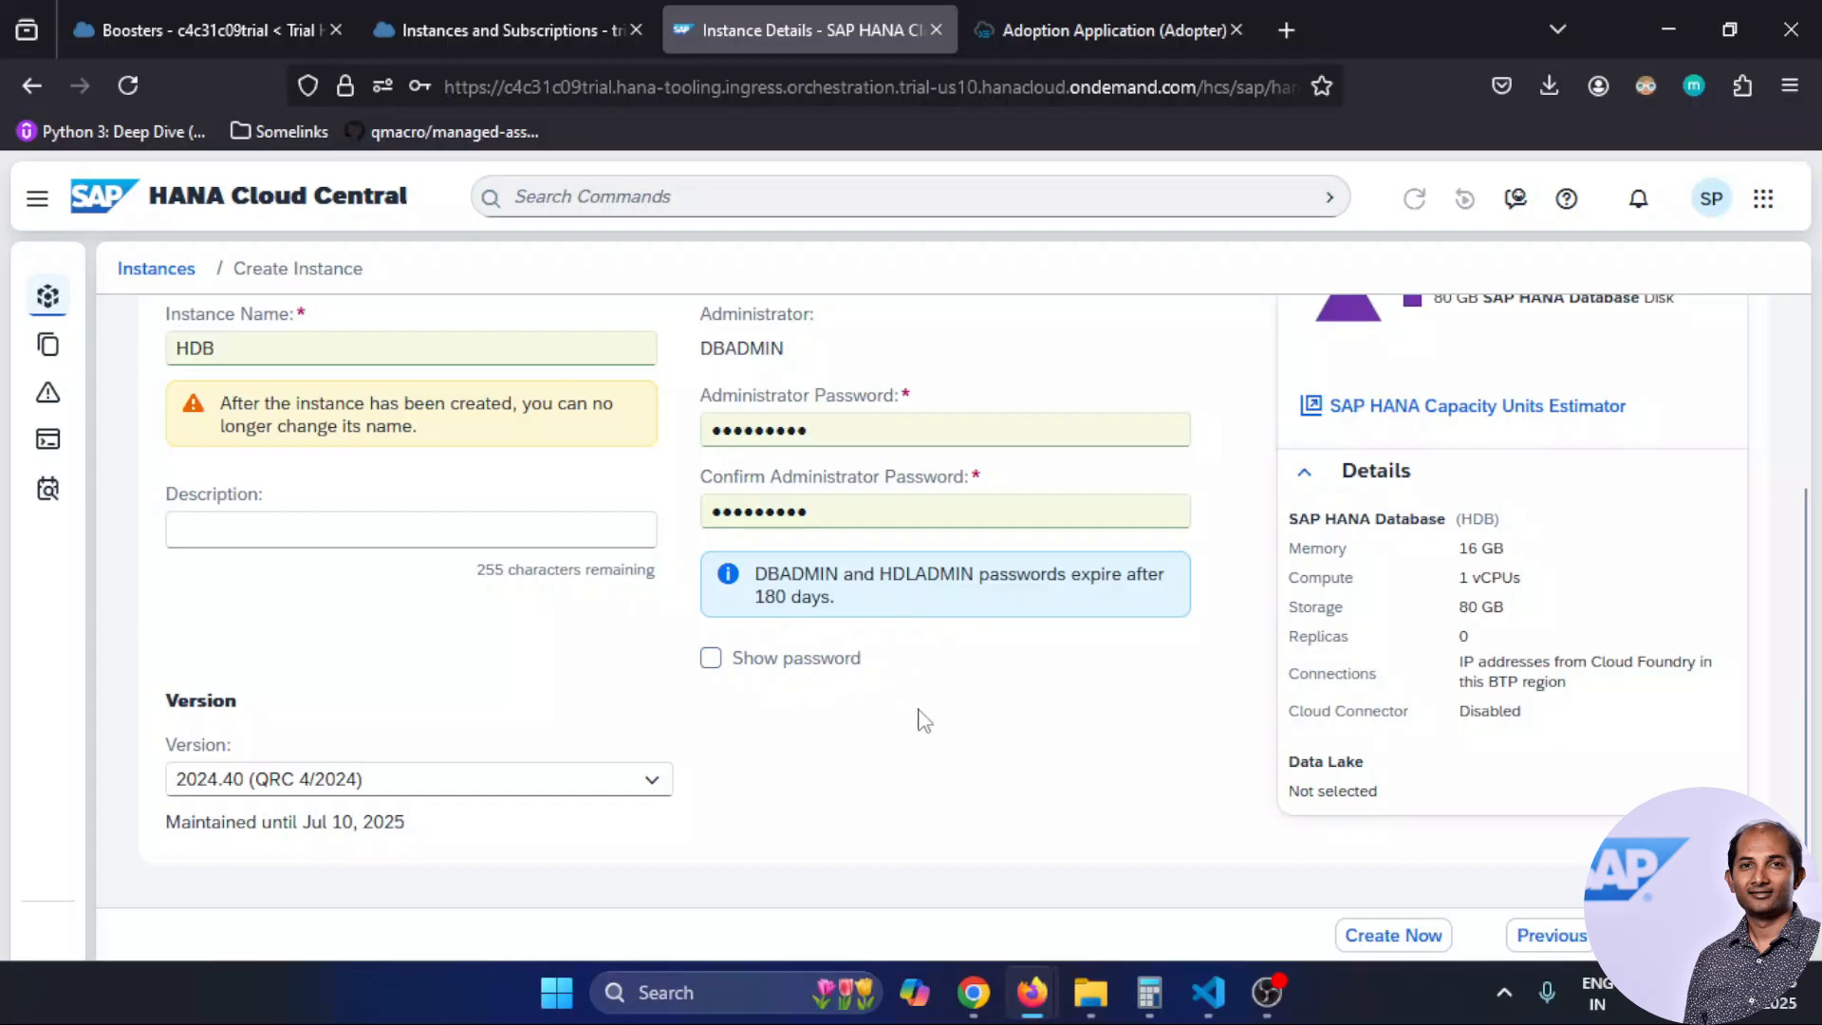
{"action": "left_click", "coordinate": [653, 780]}
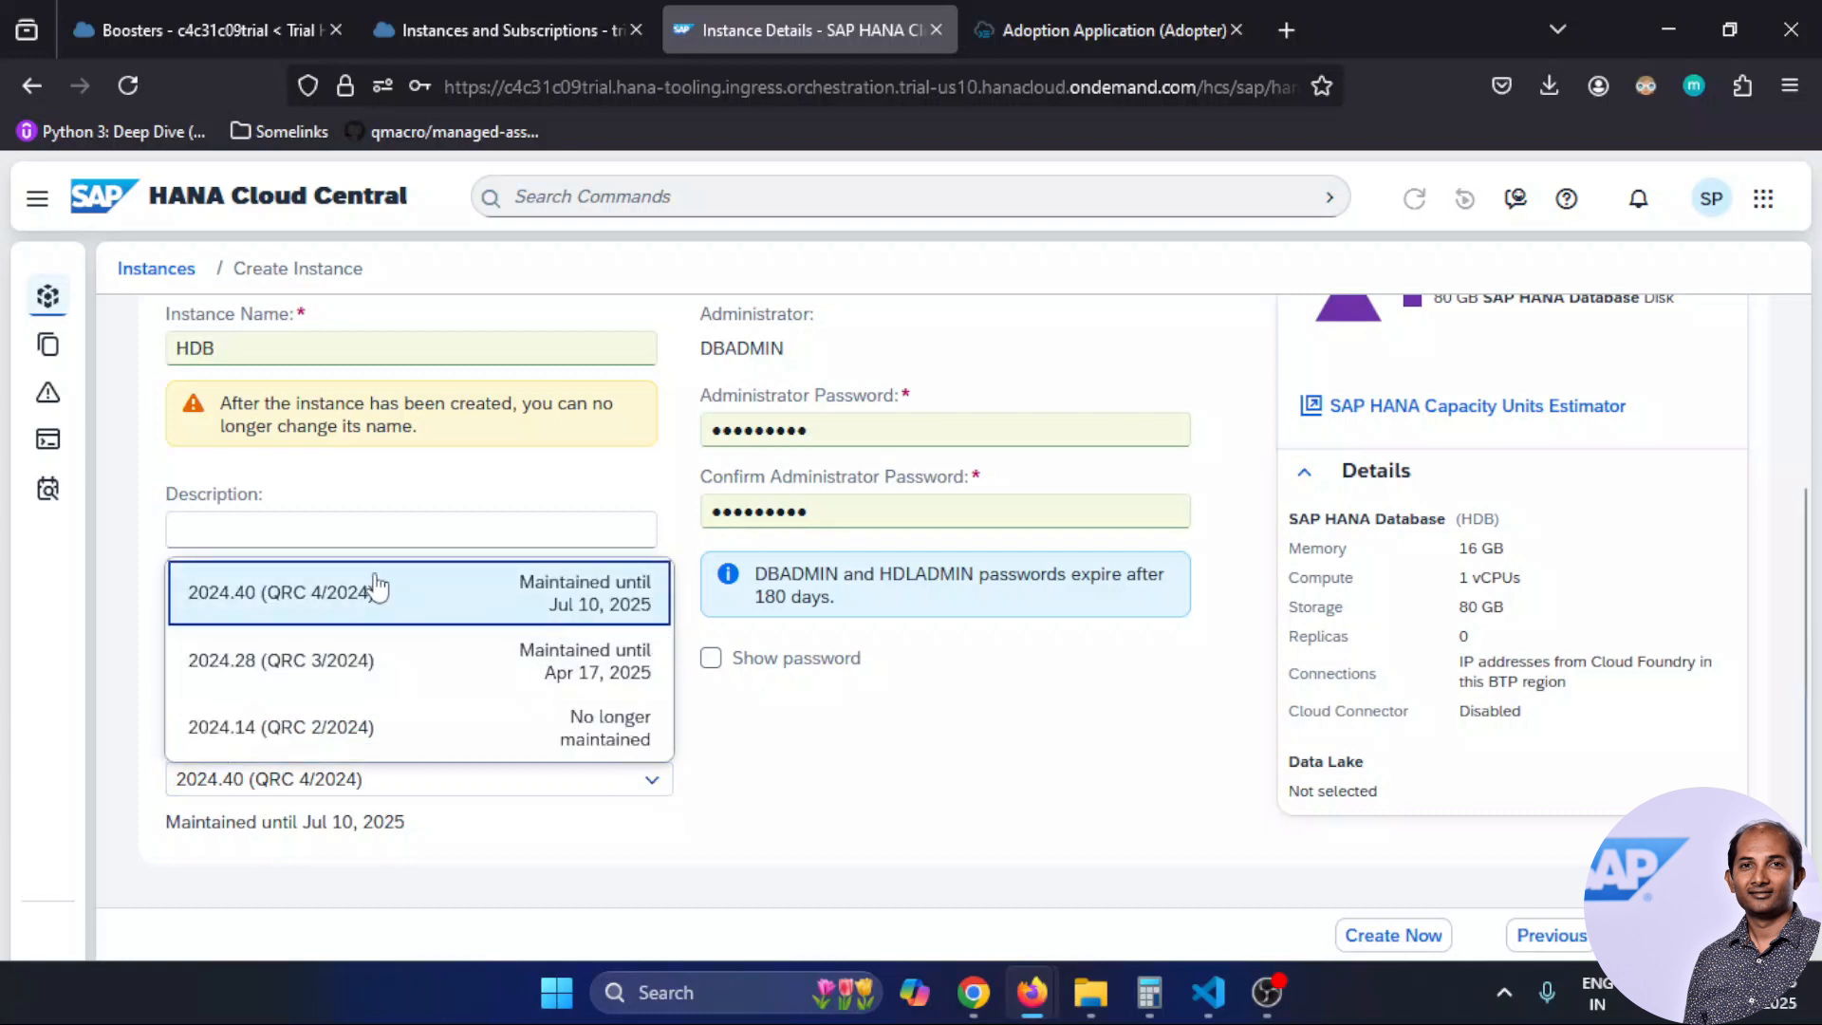
{"action": "left_click", "coordinate": [319, 594]}
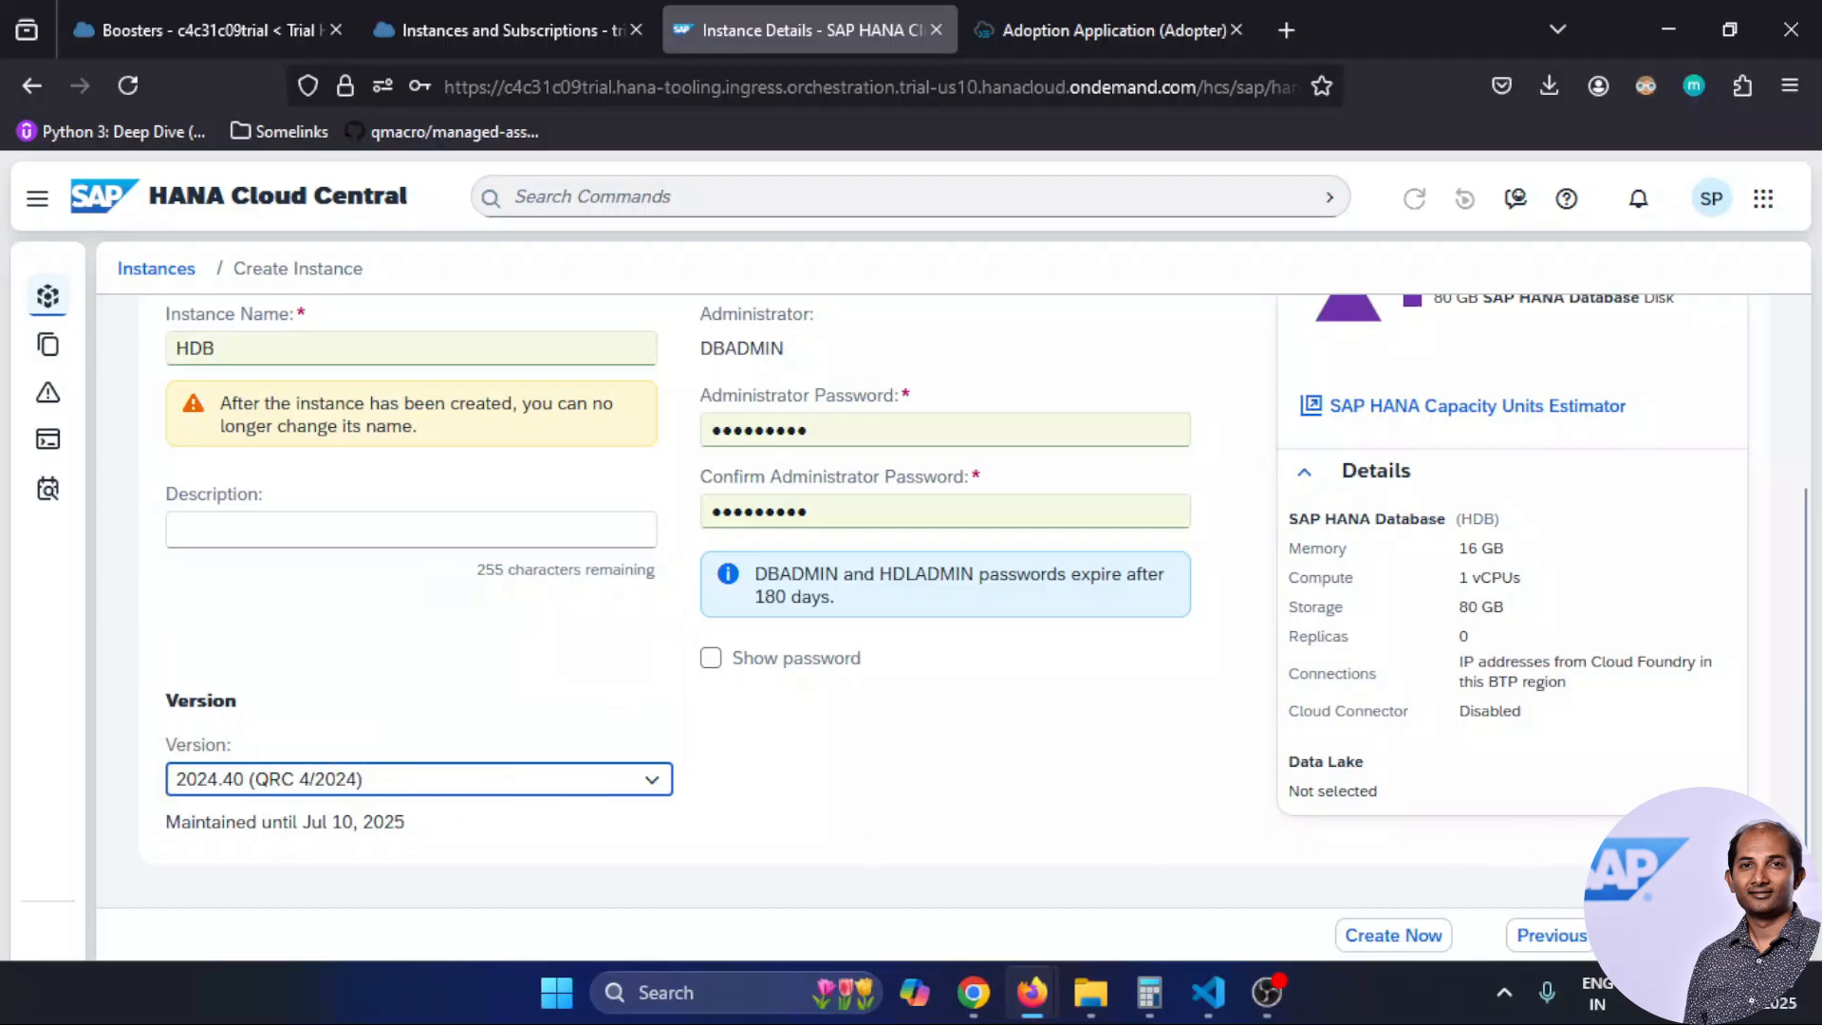
{"action": "key", "text": "Tab"}
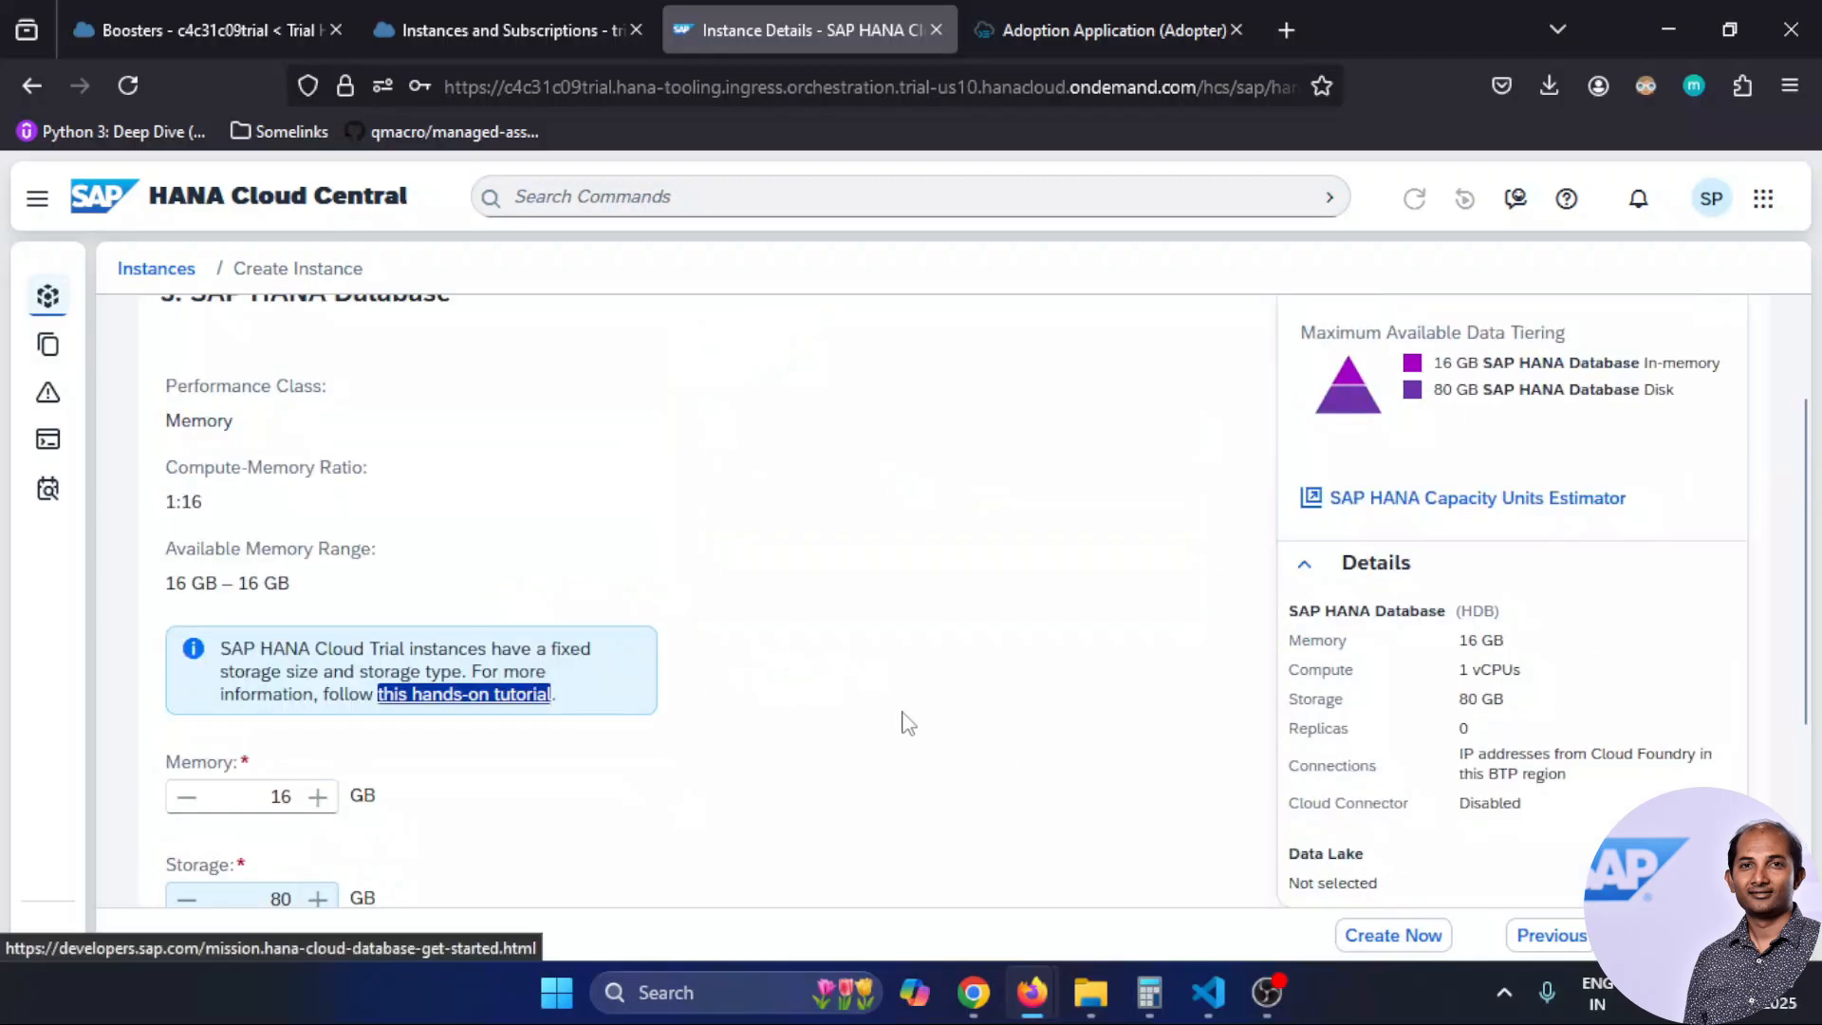
Try raising storage above 80 GB, confirming the trial size stays fixed, then review the replicas section
{"action": "scroll", "coordinate": [559, 574], "scroll_direction": "up", "scroll_amount": 2}
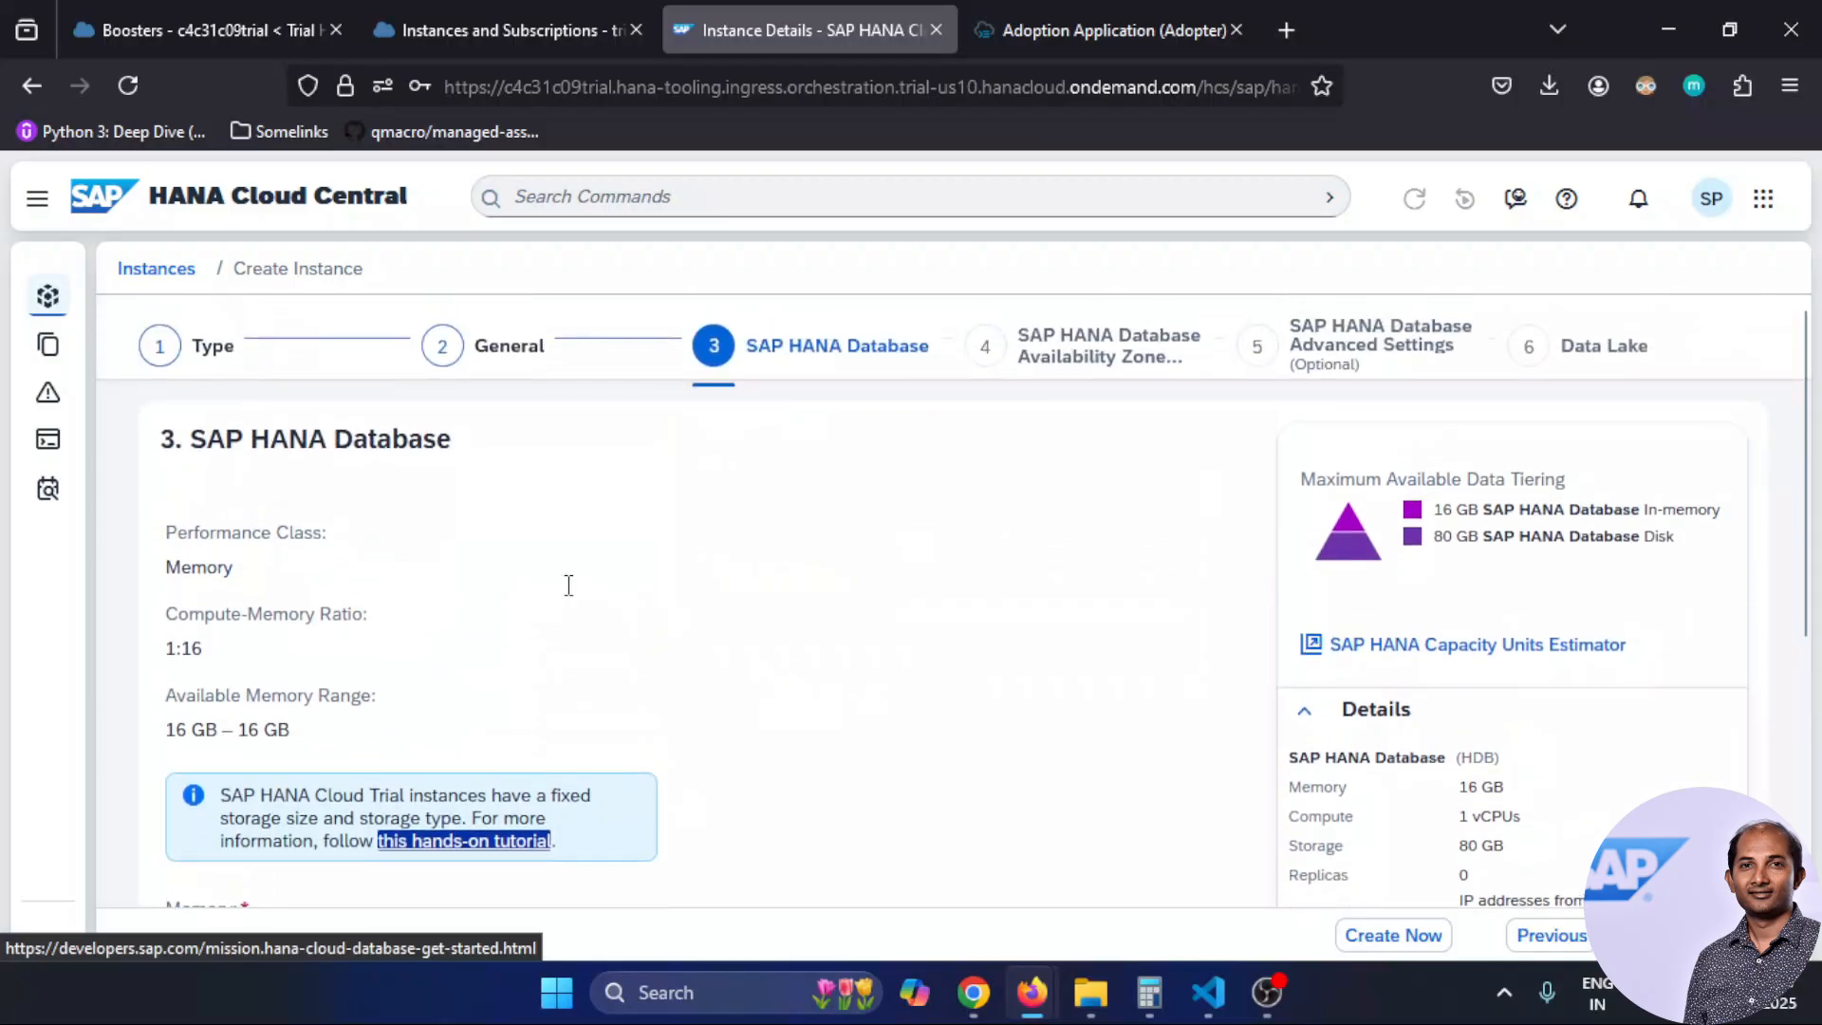
{"action": "scroll", "coordinate": [566, 583], "scroll_direction": "down", "scroll_amount": 5}
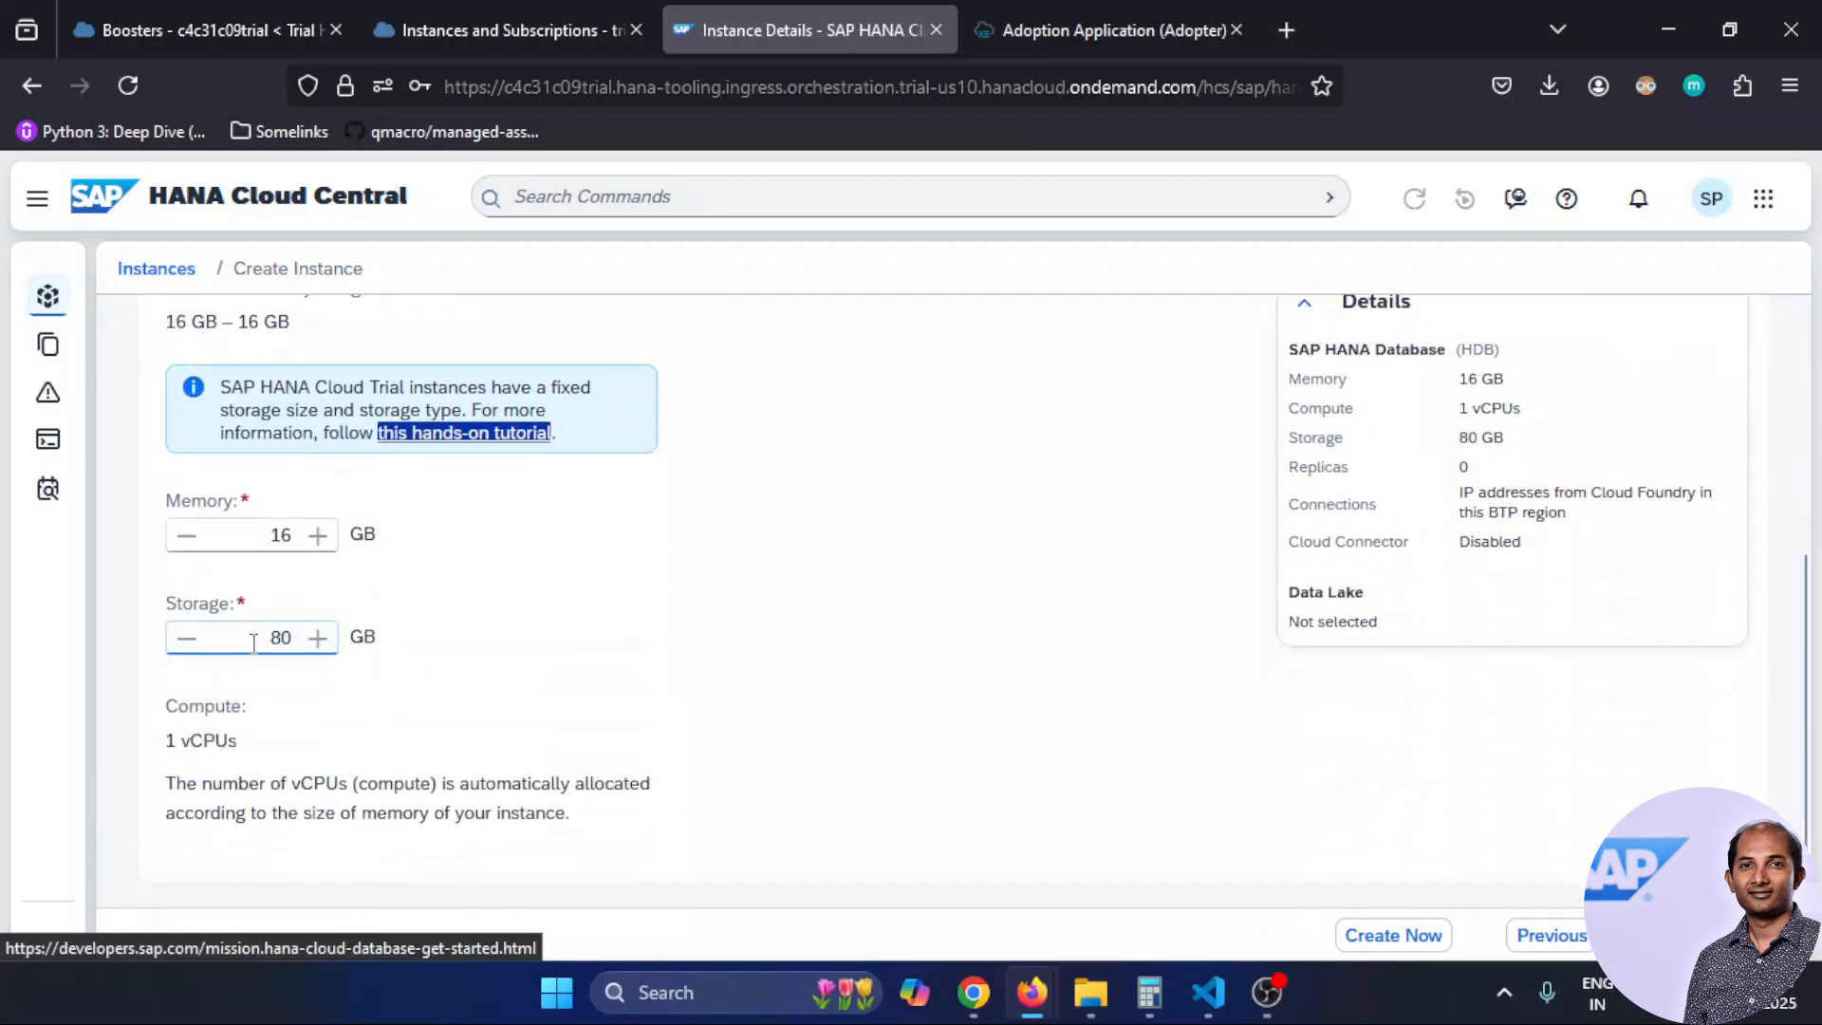
{"action": "left_click", "coordinate": [185, 642]}
{"action": "left_click", "coordinate": [615, 641]}
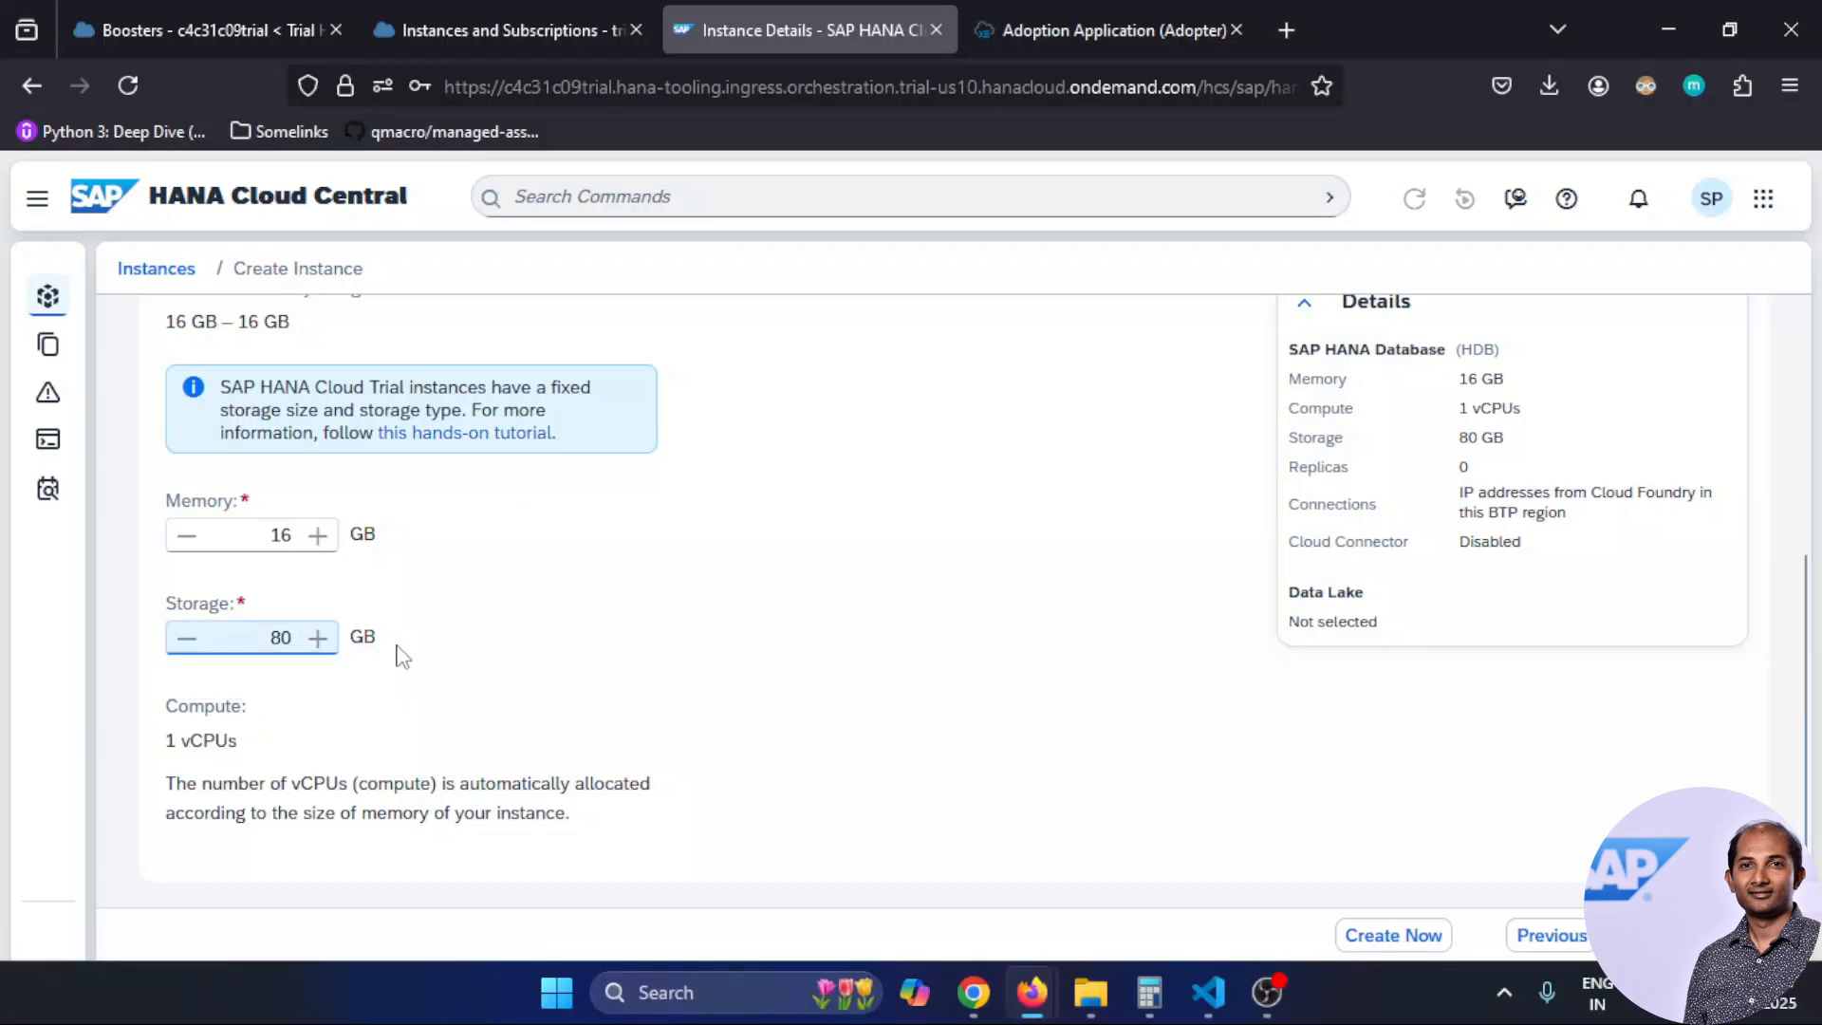
{"action": "left_click", "coordinate": [318, 645]}
{"action": "left_click", "coordinate": [778, 613]}
{"action": "scroll", "coordinate": [783, 622], "scroll_direction": "down", "scroll_amount": 1}
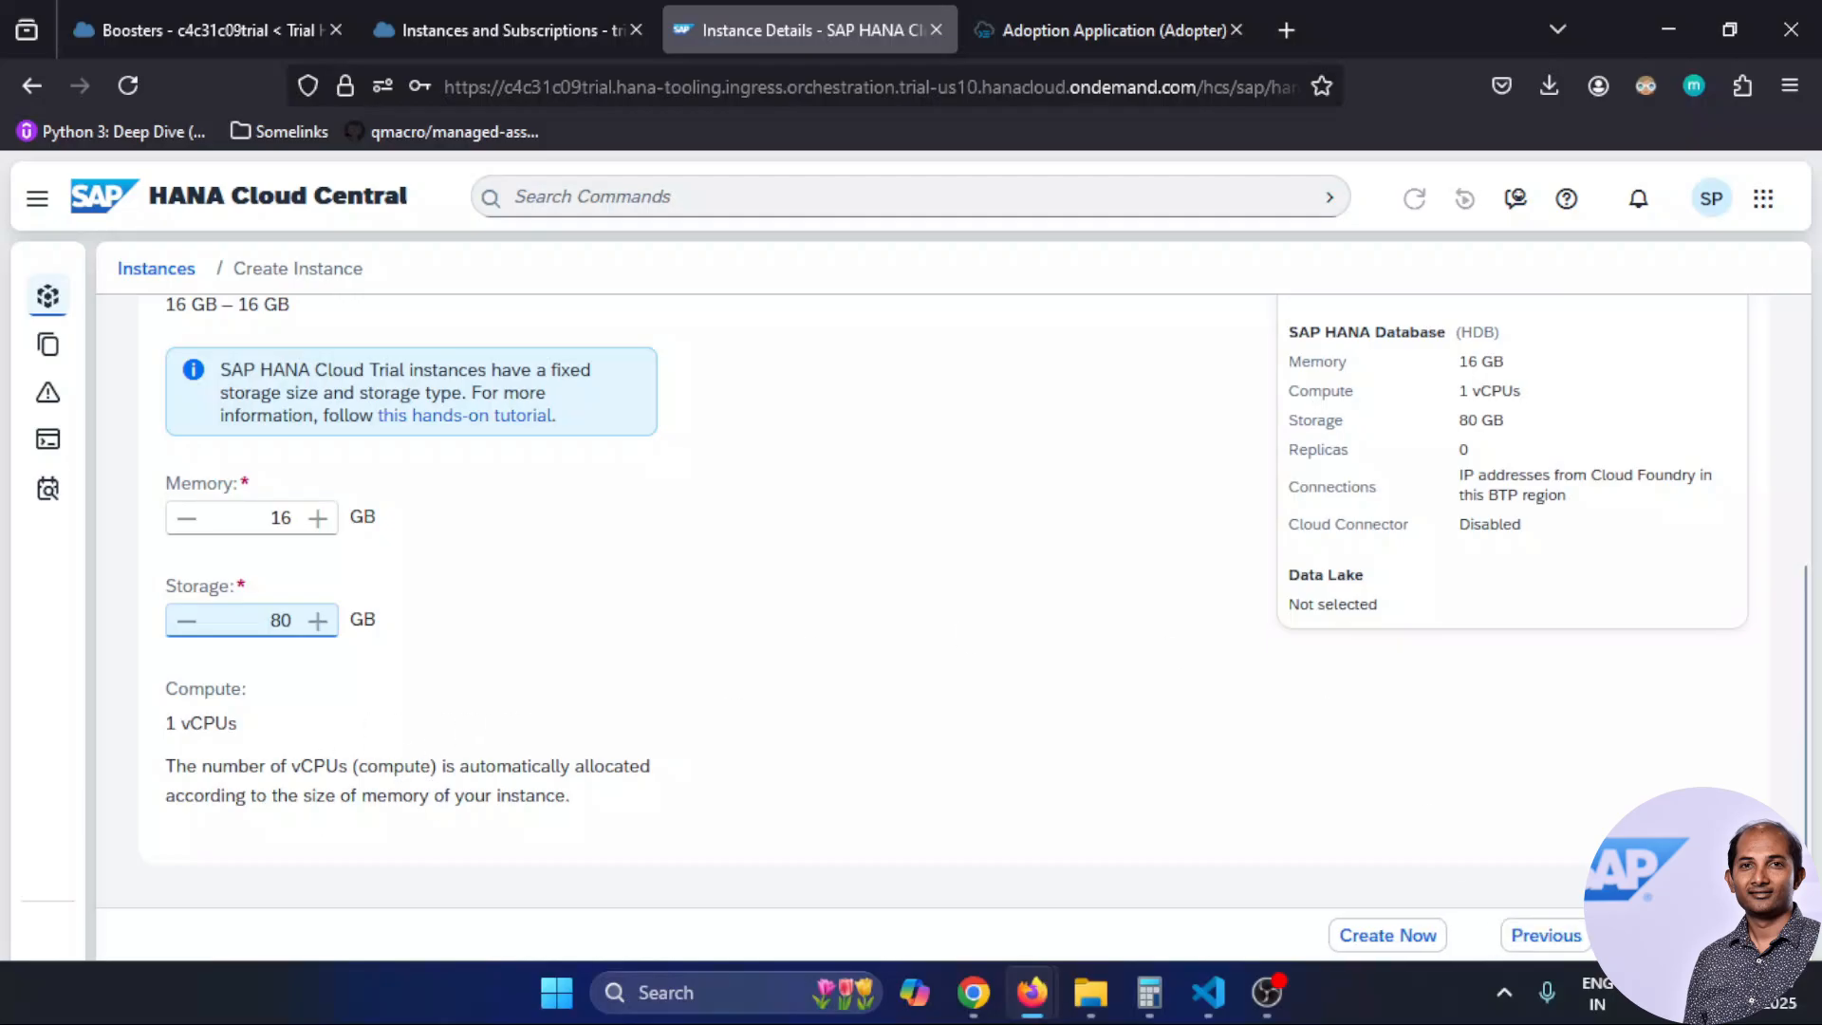
{"action": "scroll", "coordinate": [913, 687], "scroll_direction": "down", "scroll_amount": 5}
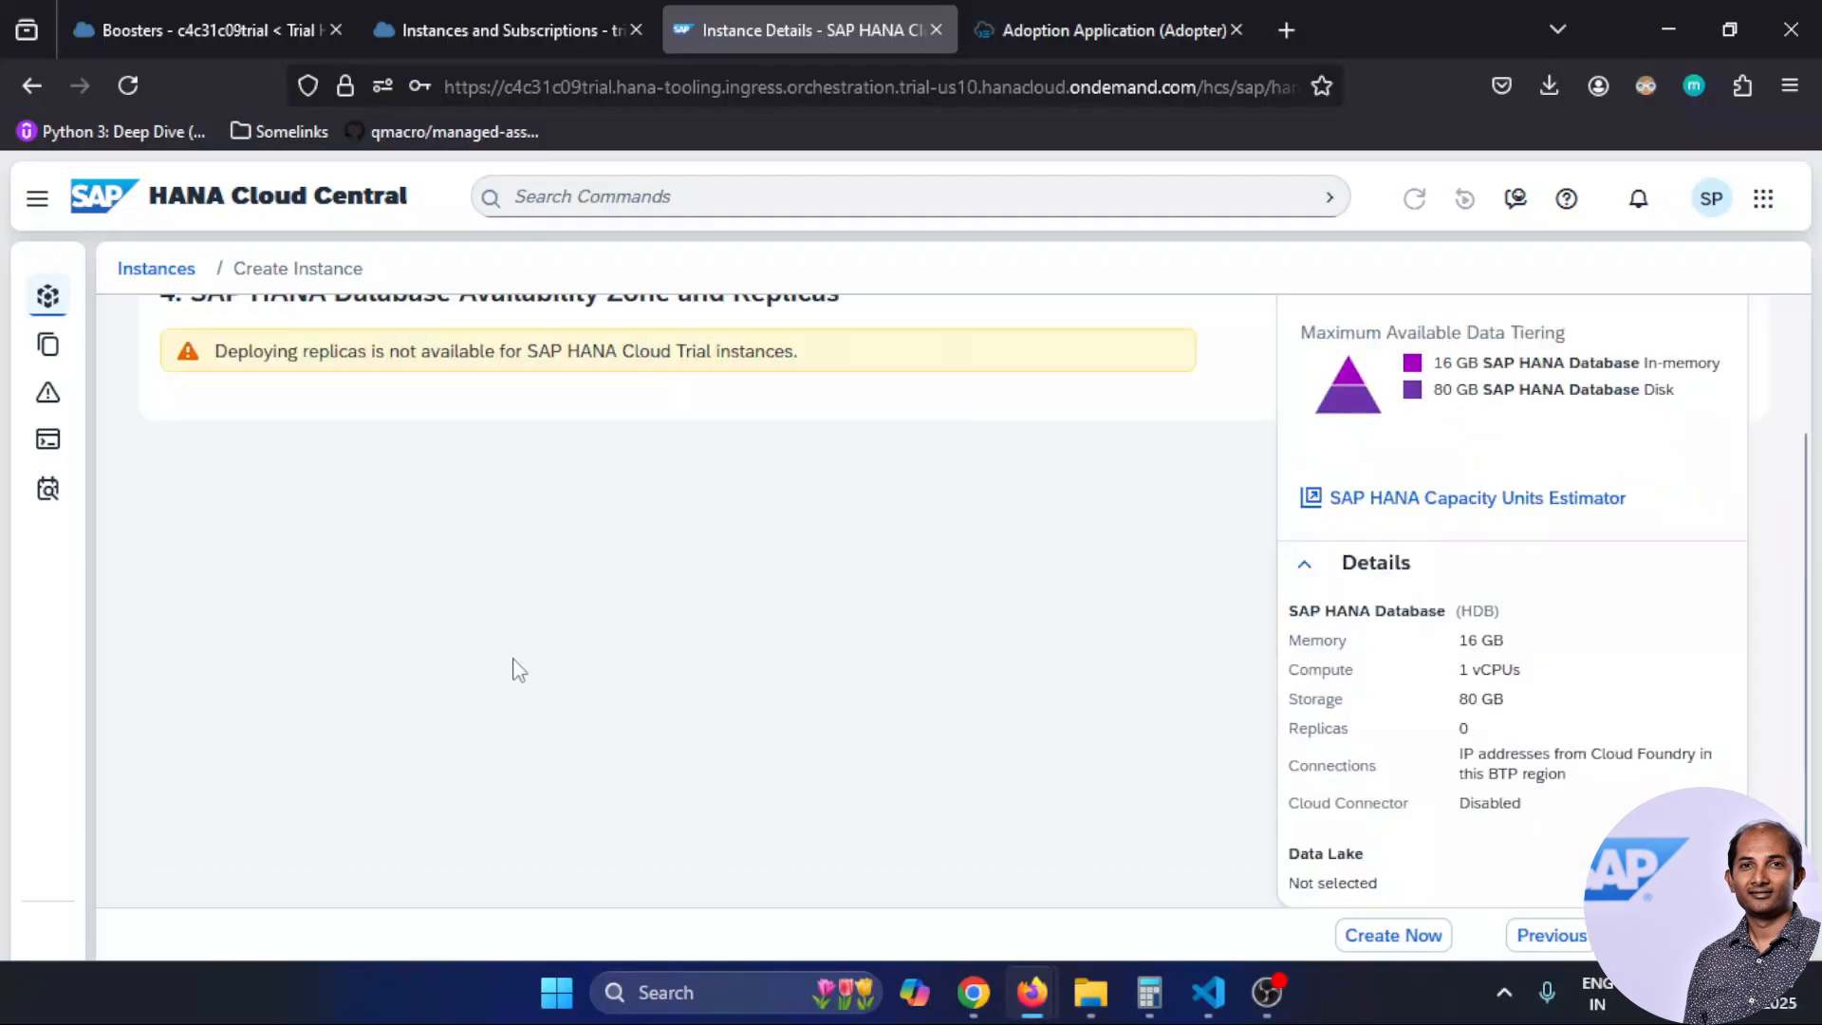
{"action": "scroll", "coordinate": [513, 667], "scroll_direction": "up", "scroll_amount": 2}
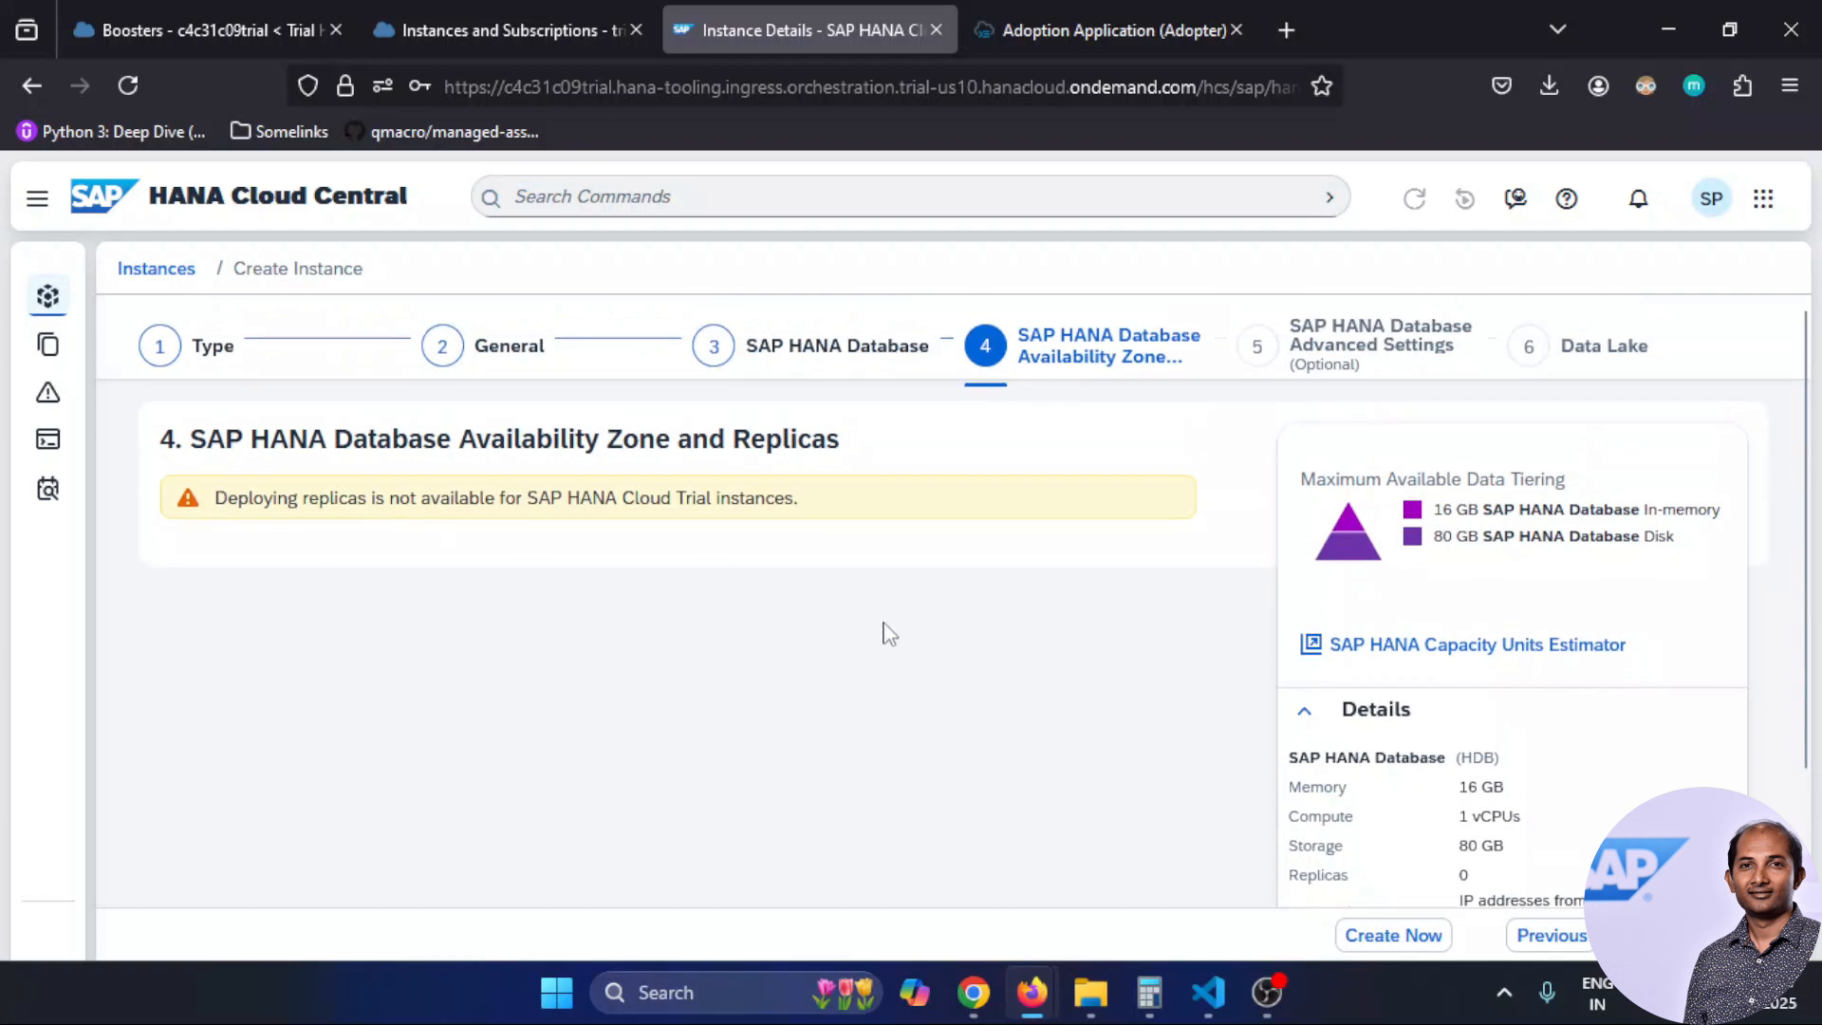
{"action": "scroll", "coordinate": [756, 646], "scroll_direction": "down", "scroll_amount": 2}
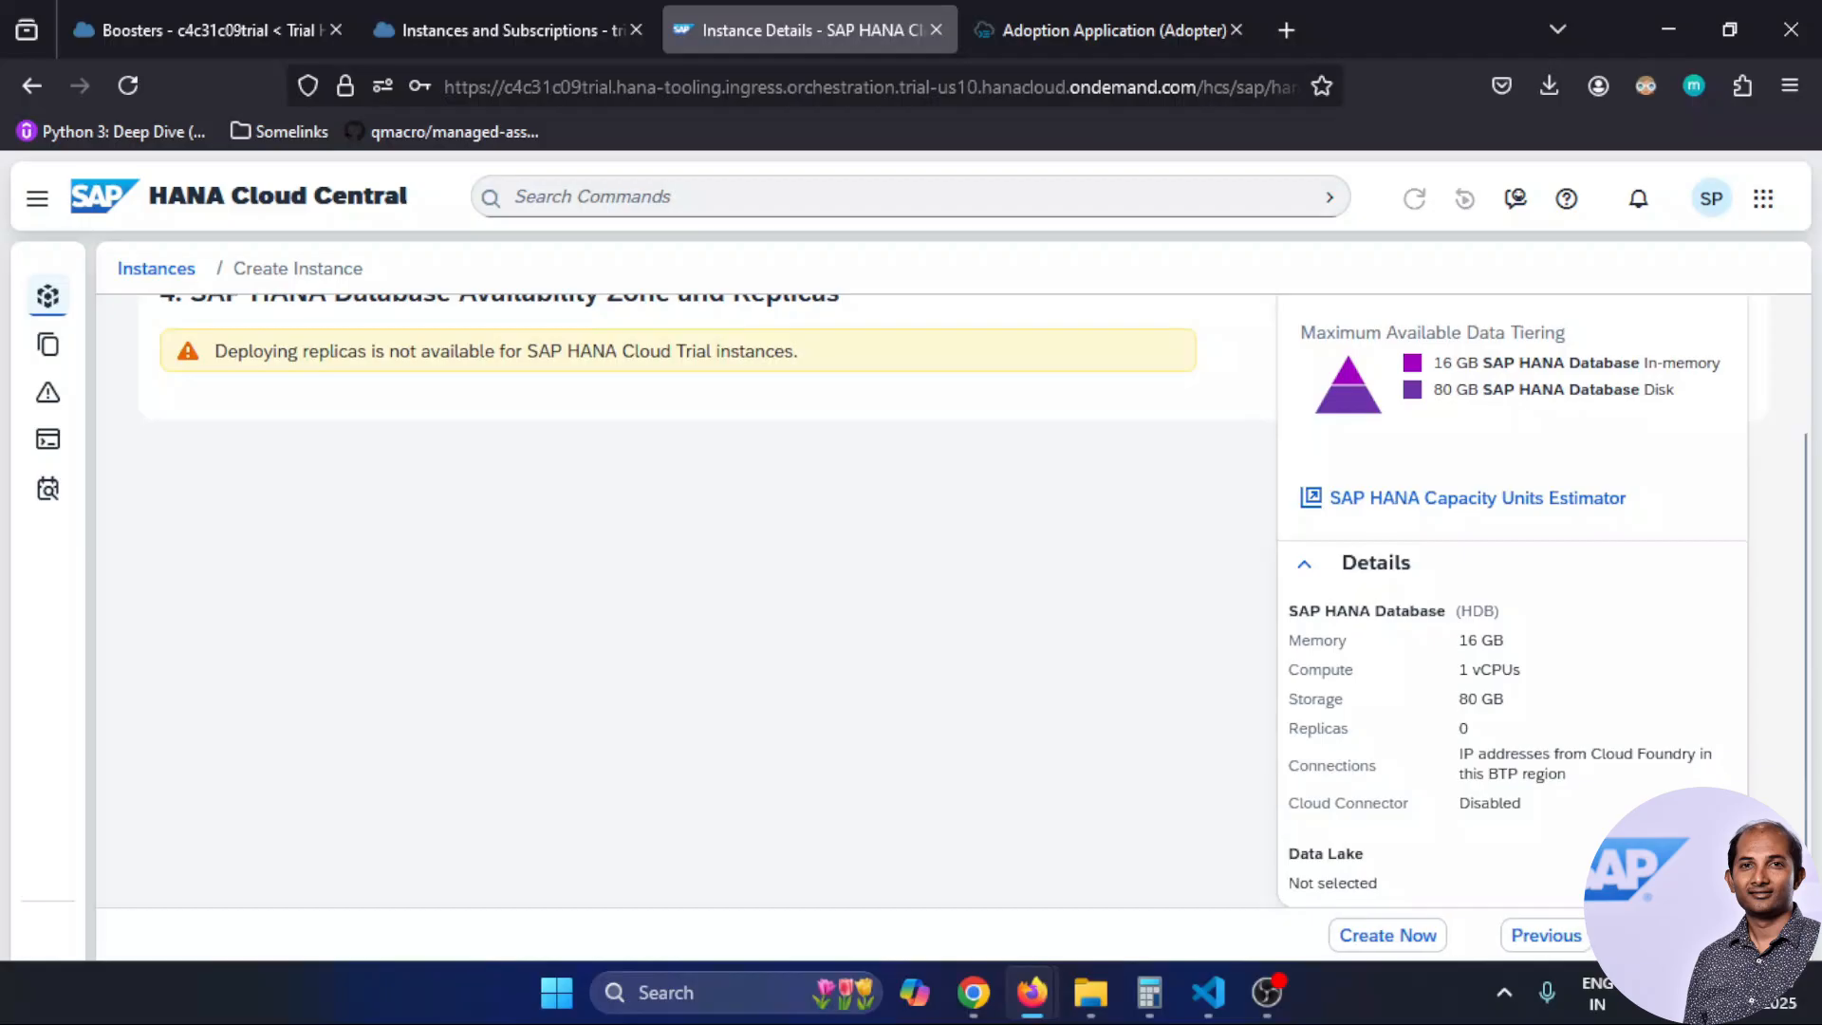
{"action": "scroll", "coordinate": [703, 639], "scroll_direction": "down", "scroll_amount": 3}
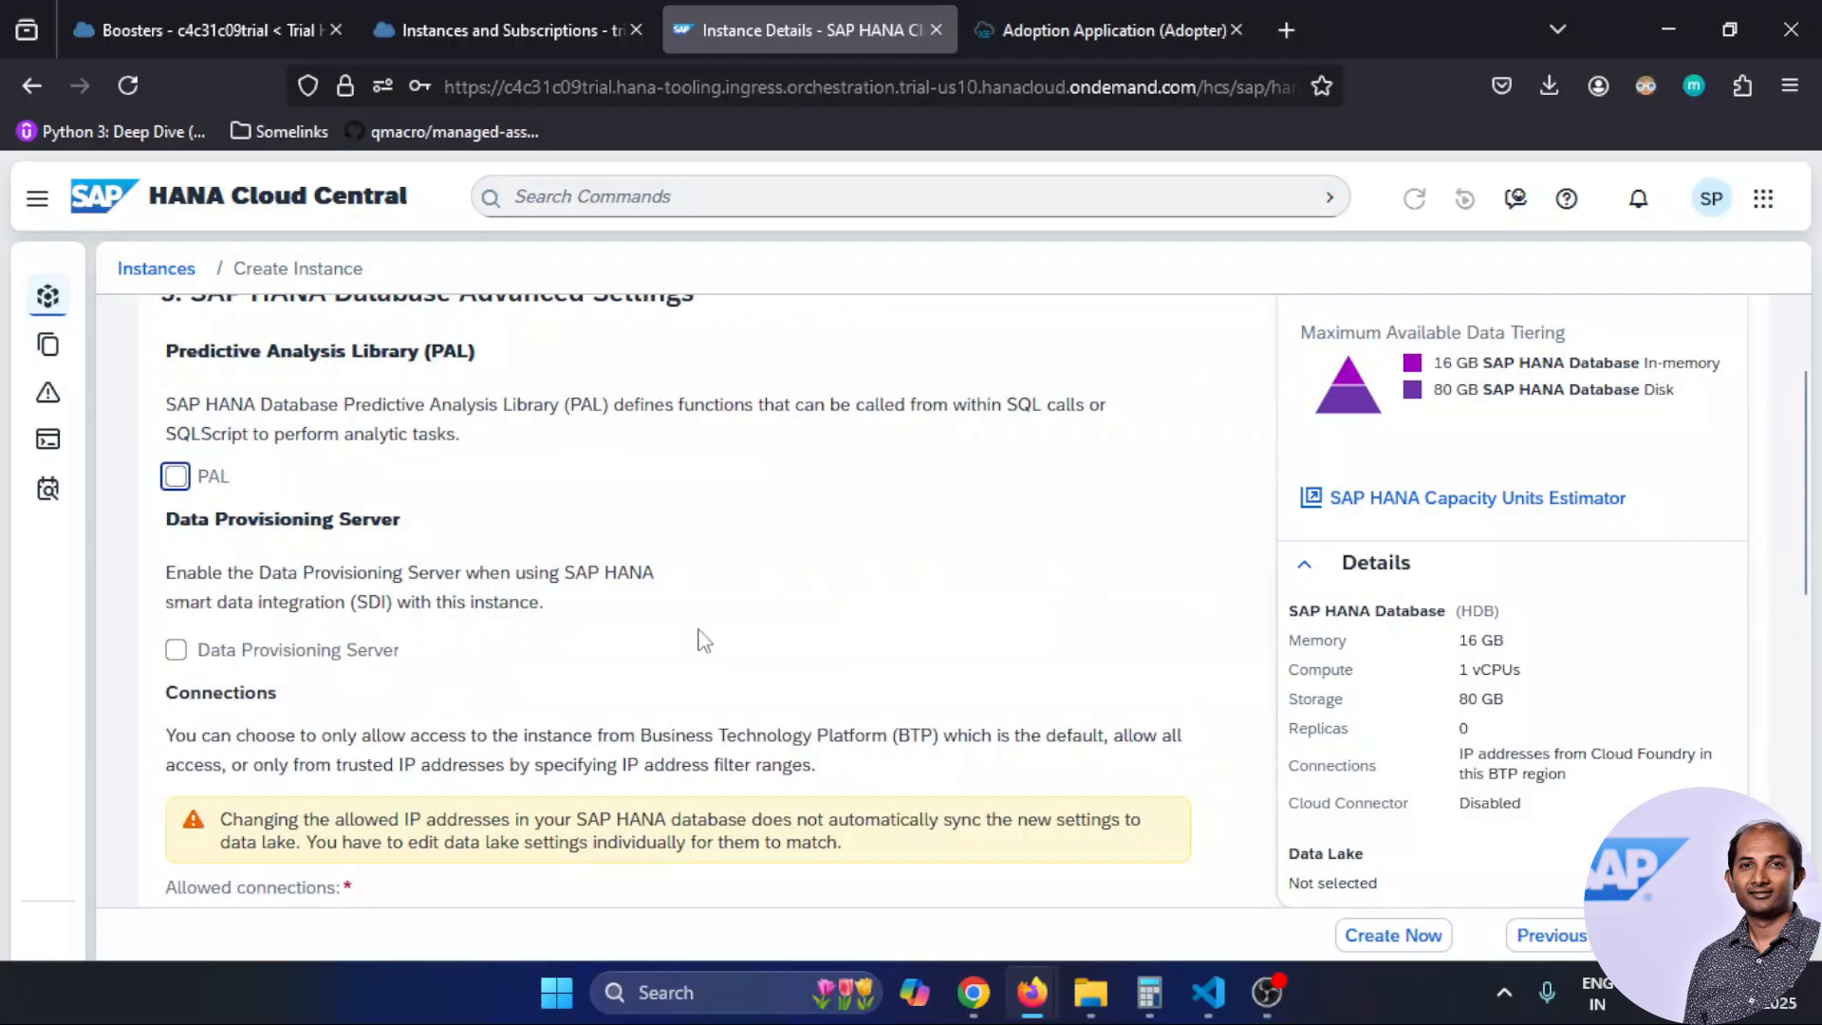
Set allowed connections to all IP addresses and turn off the Cloud Connector
{"action": "scroll", "coordinate": [703, 638], "scroll_direction": "up", "scroll_amount": 2}
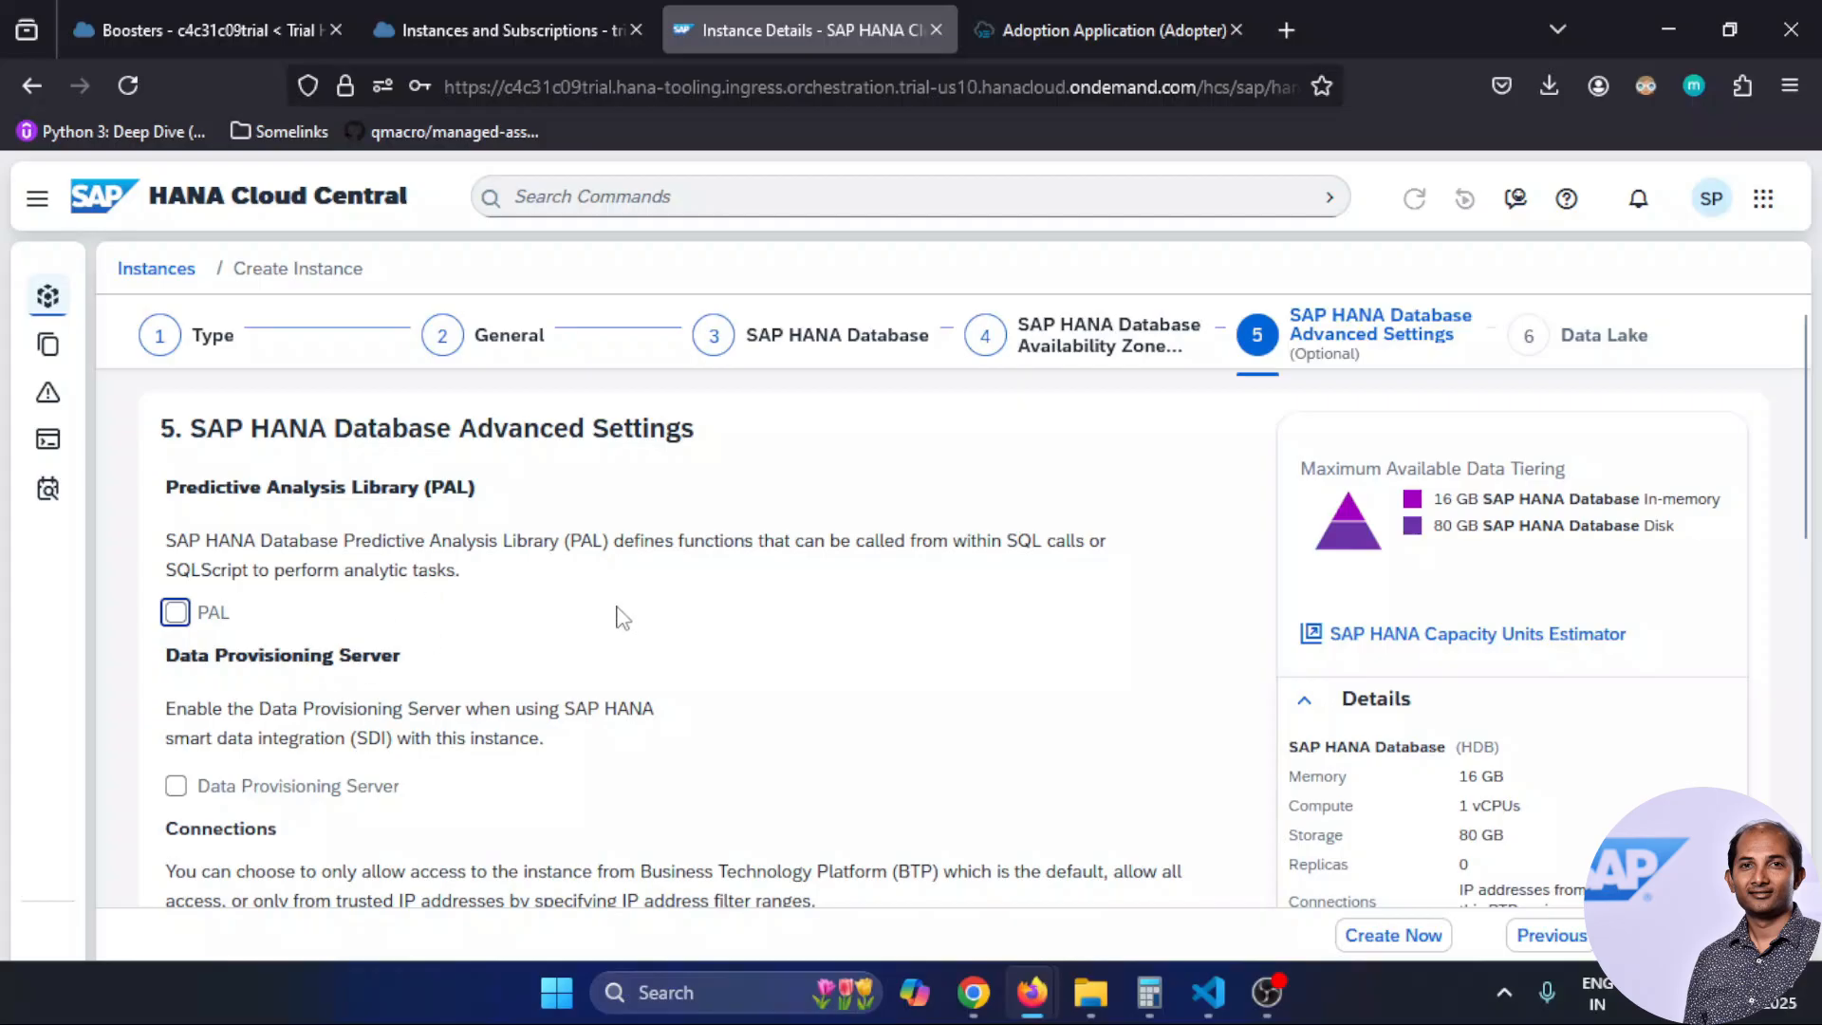
{"action": "scroll", "coordinate": [620, 626], "scroll_direction": "down", "scroll_amount": 2}
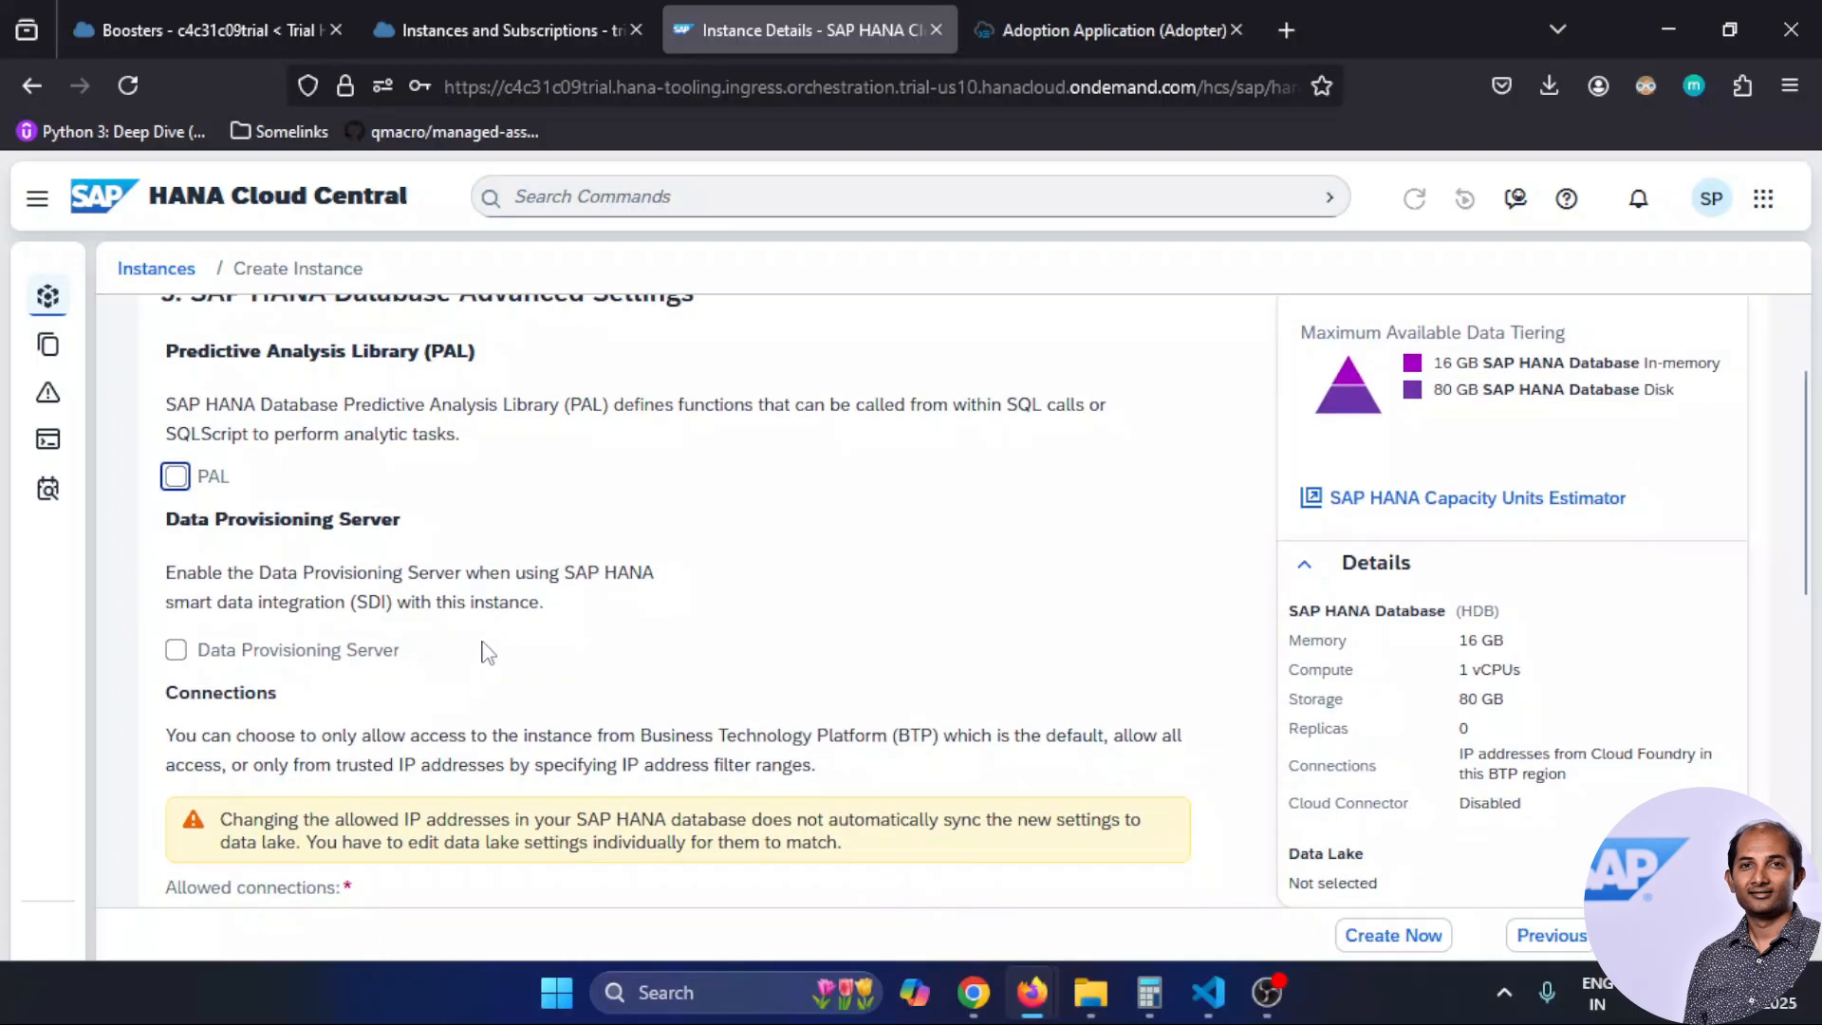
{"action": "scroll", "coordinate": [885, 640], "scroll_direction": "down", "scroll_amount": 2}
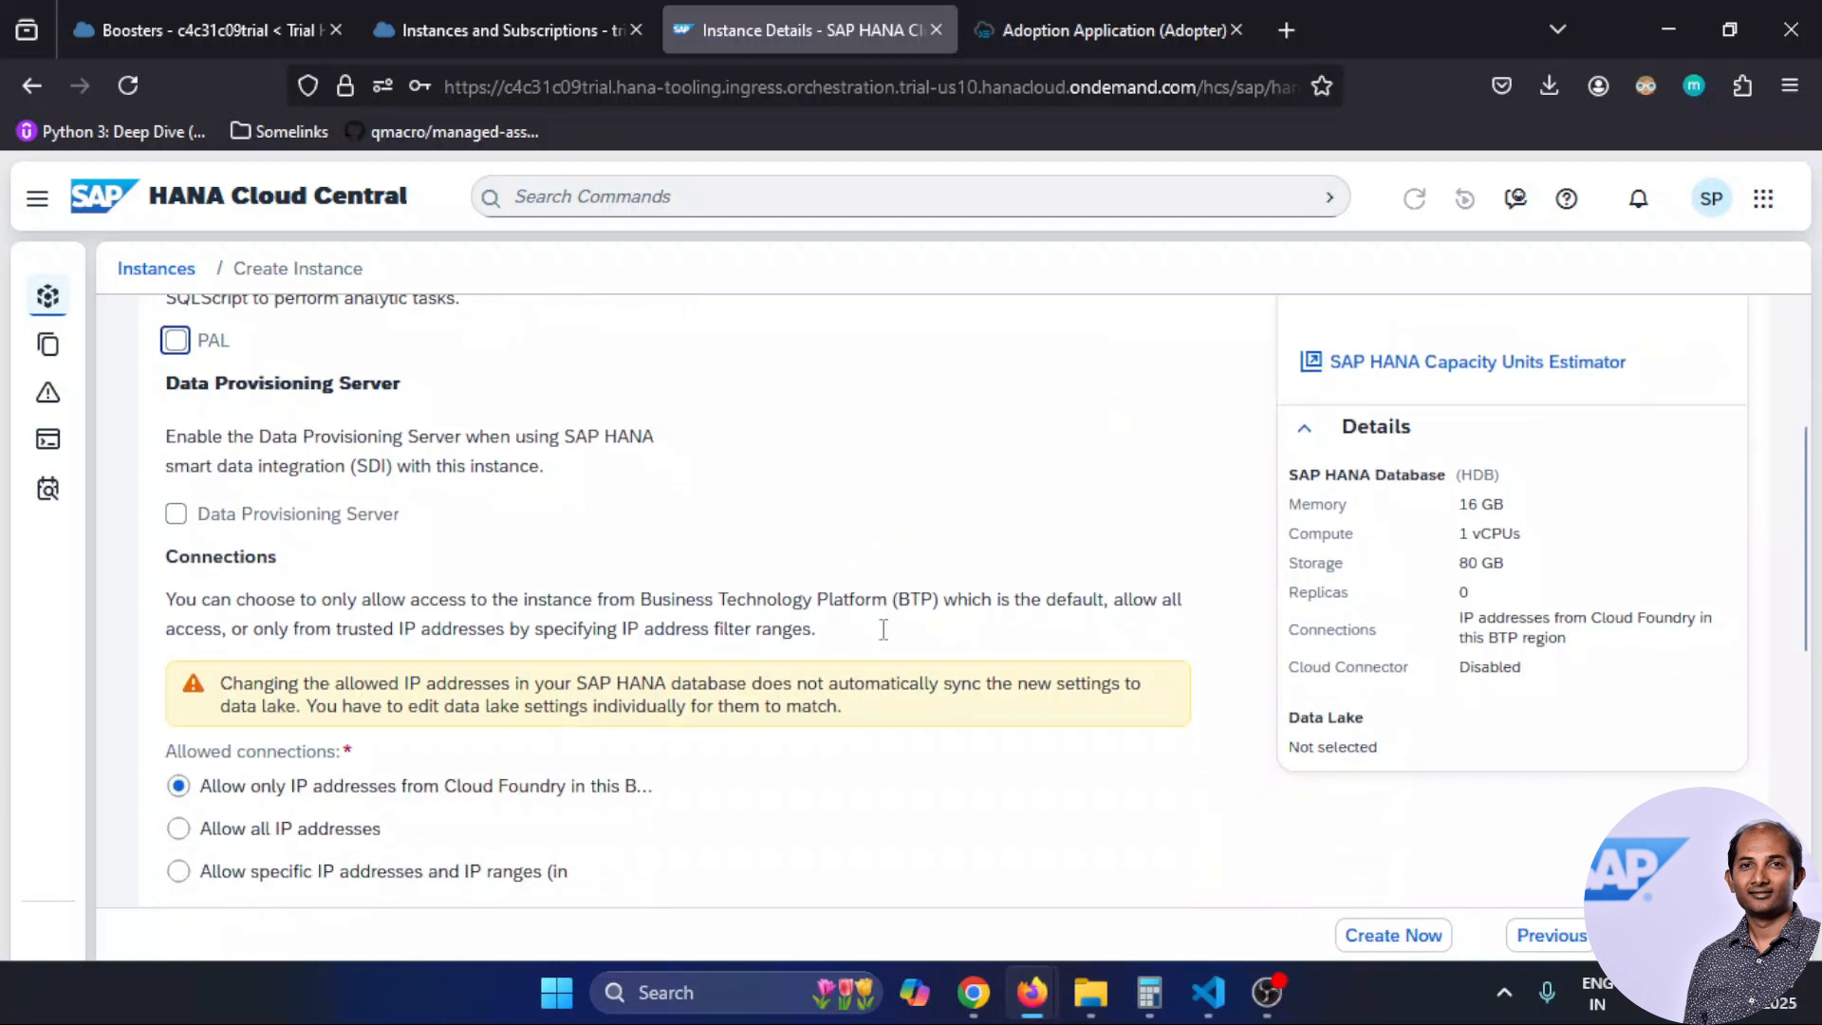
{"action": "scroll", "coordinate": [883, 629], "scroll_direction": "down", "scroll_amount": 2}
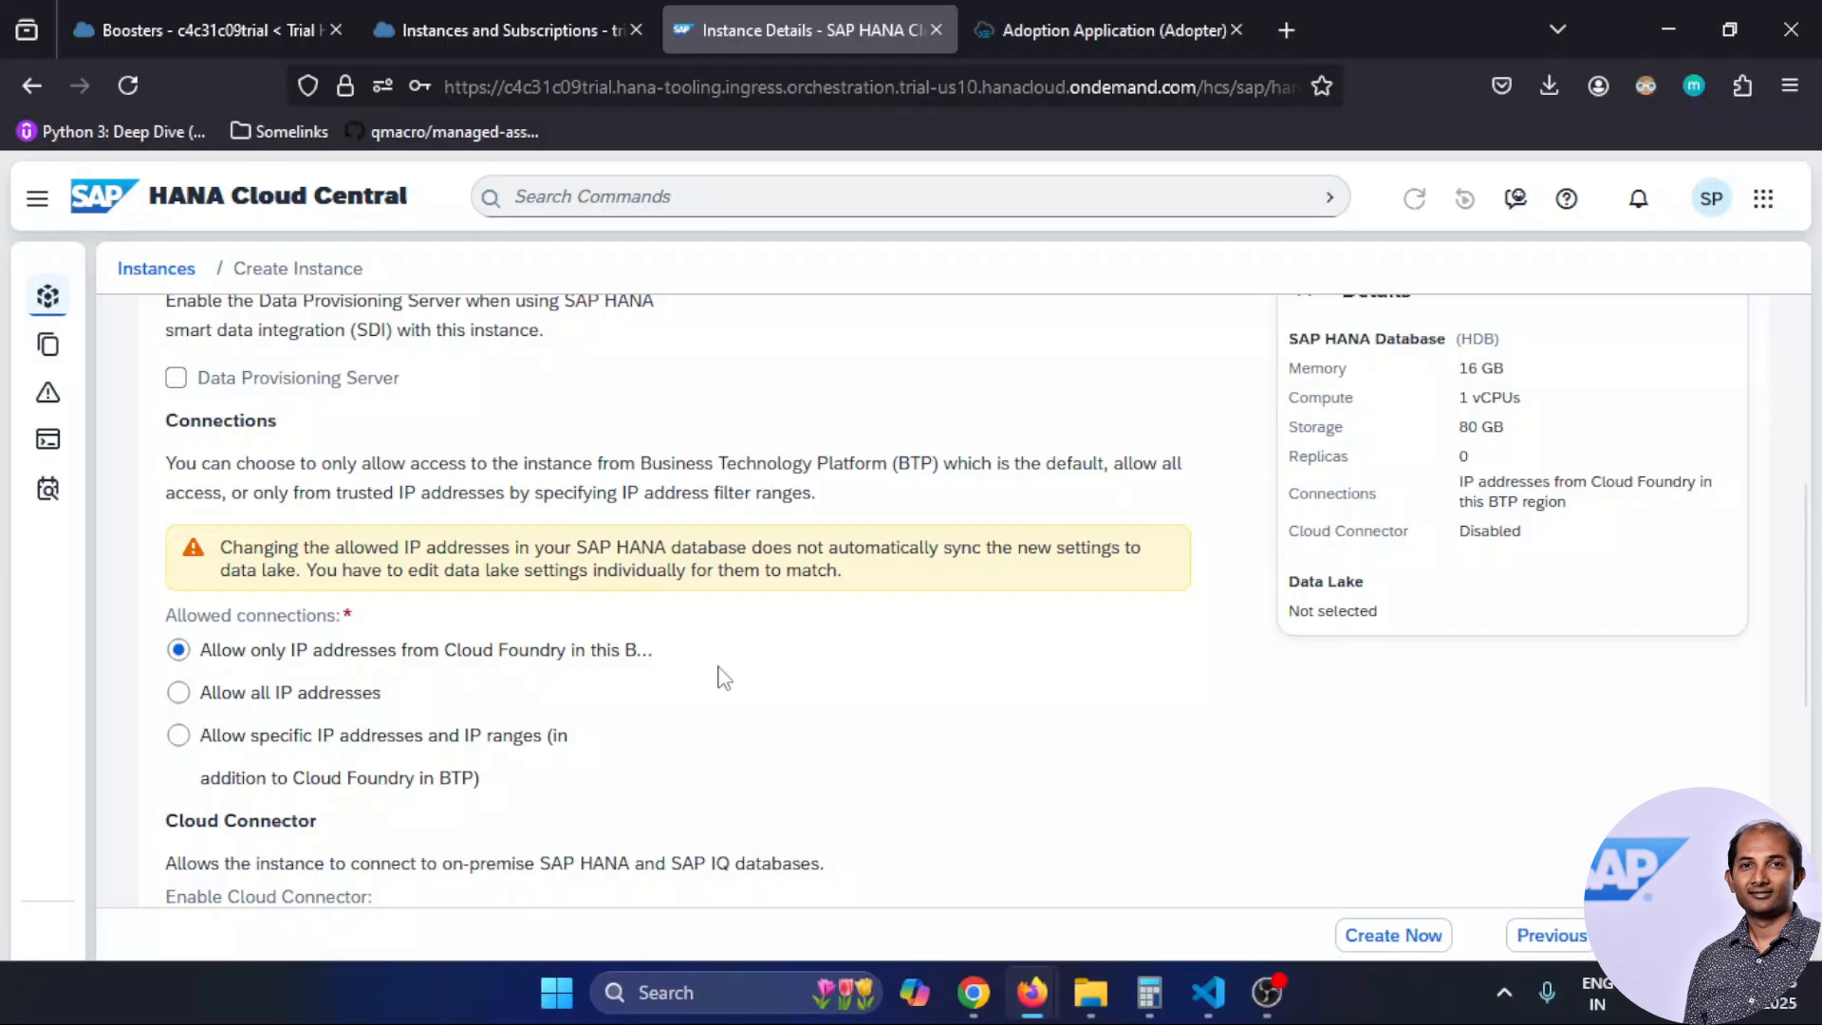
{"action": "left_click", "coordinate": [179, 702]}
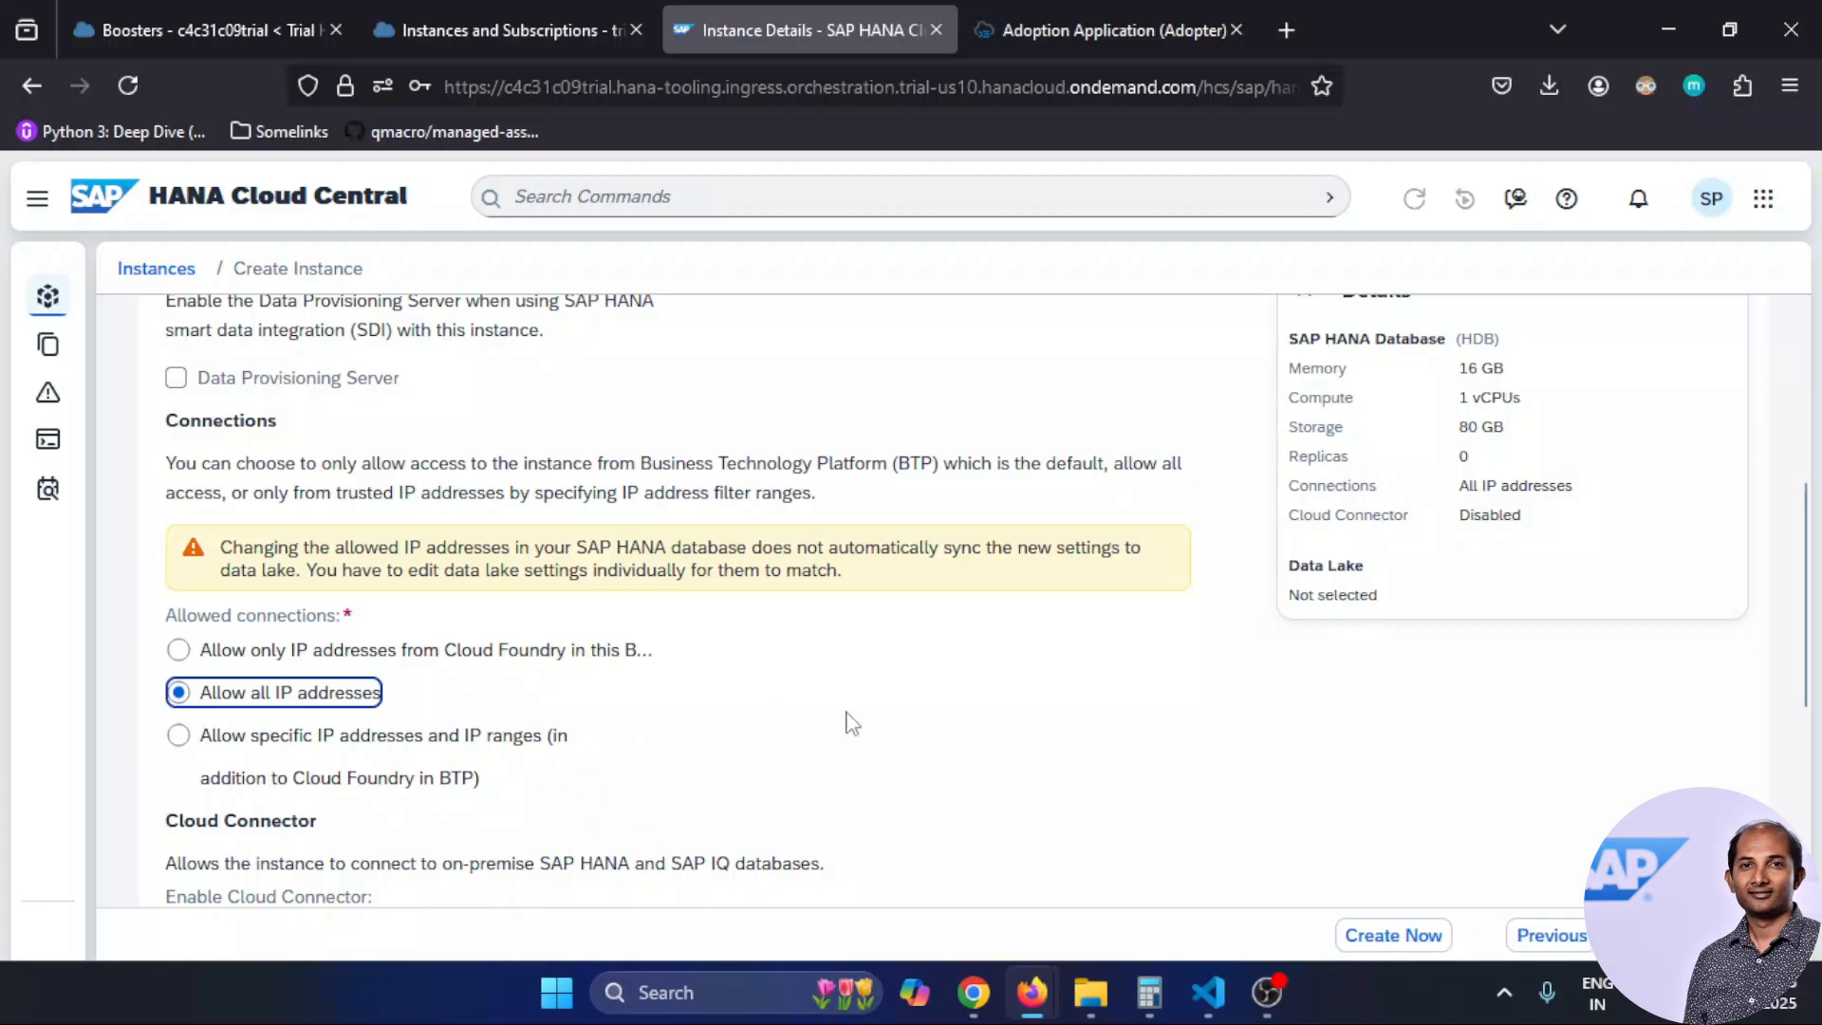
{"action": "scroll", "coordinate": [854, 724], "scroll_direction": "down", "scroll_amount": 3}
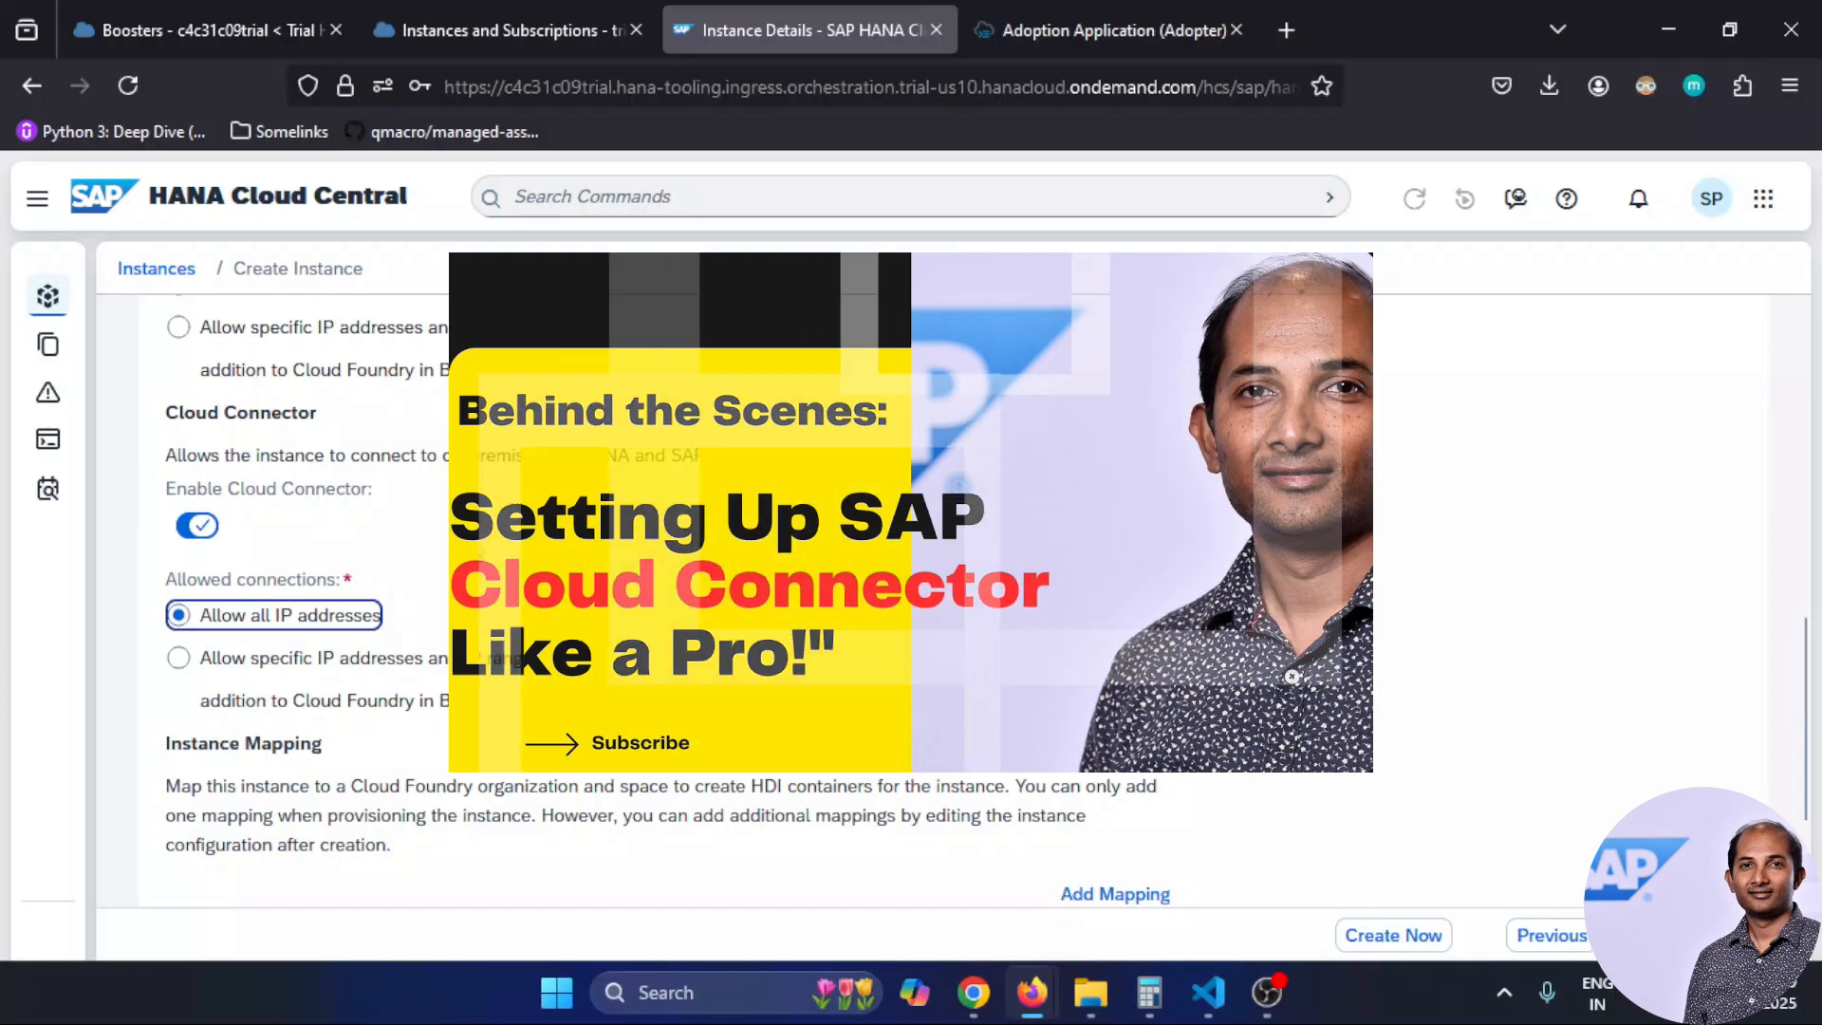
{"action": "left_click", "coordinate": [196, 524]}
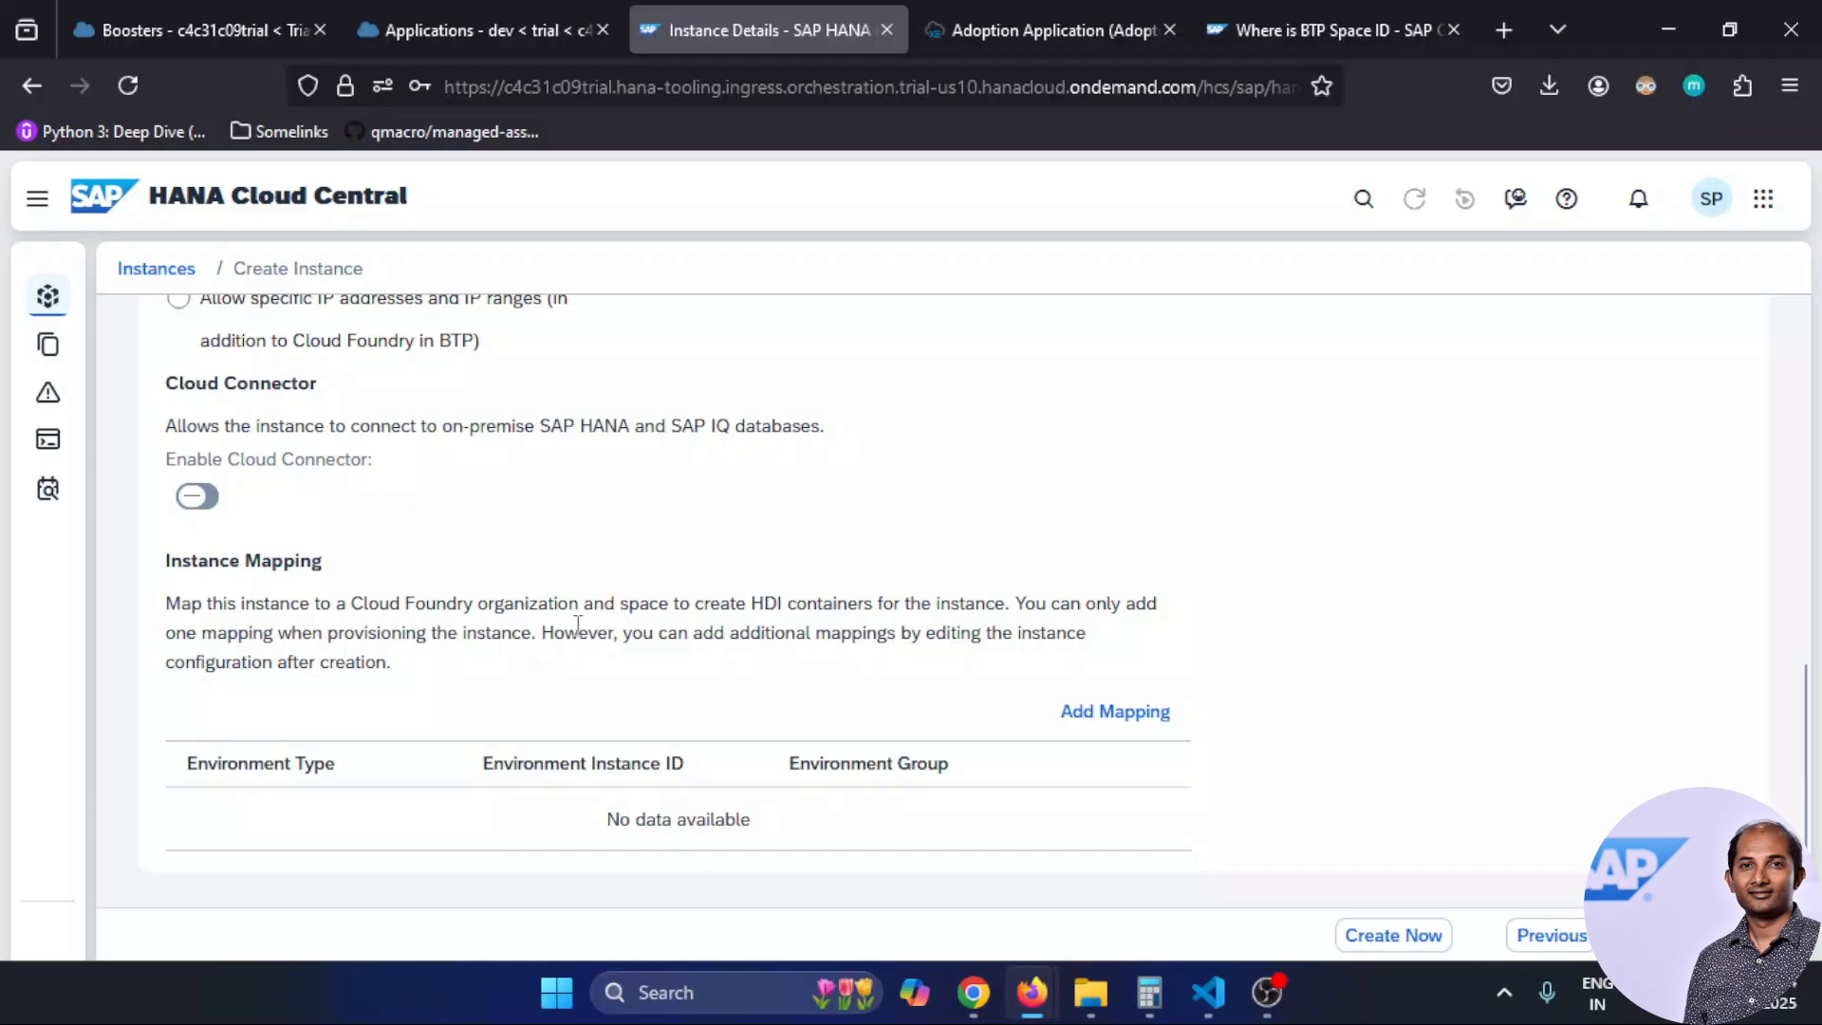
Add an empty Cloud Foundry instance mapping row and switch to the BTP Cockpit subaccount page
{"action": "left_click", "coordinate": [1175, 714]}
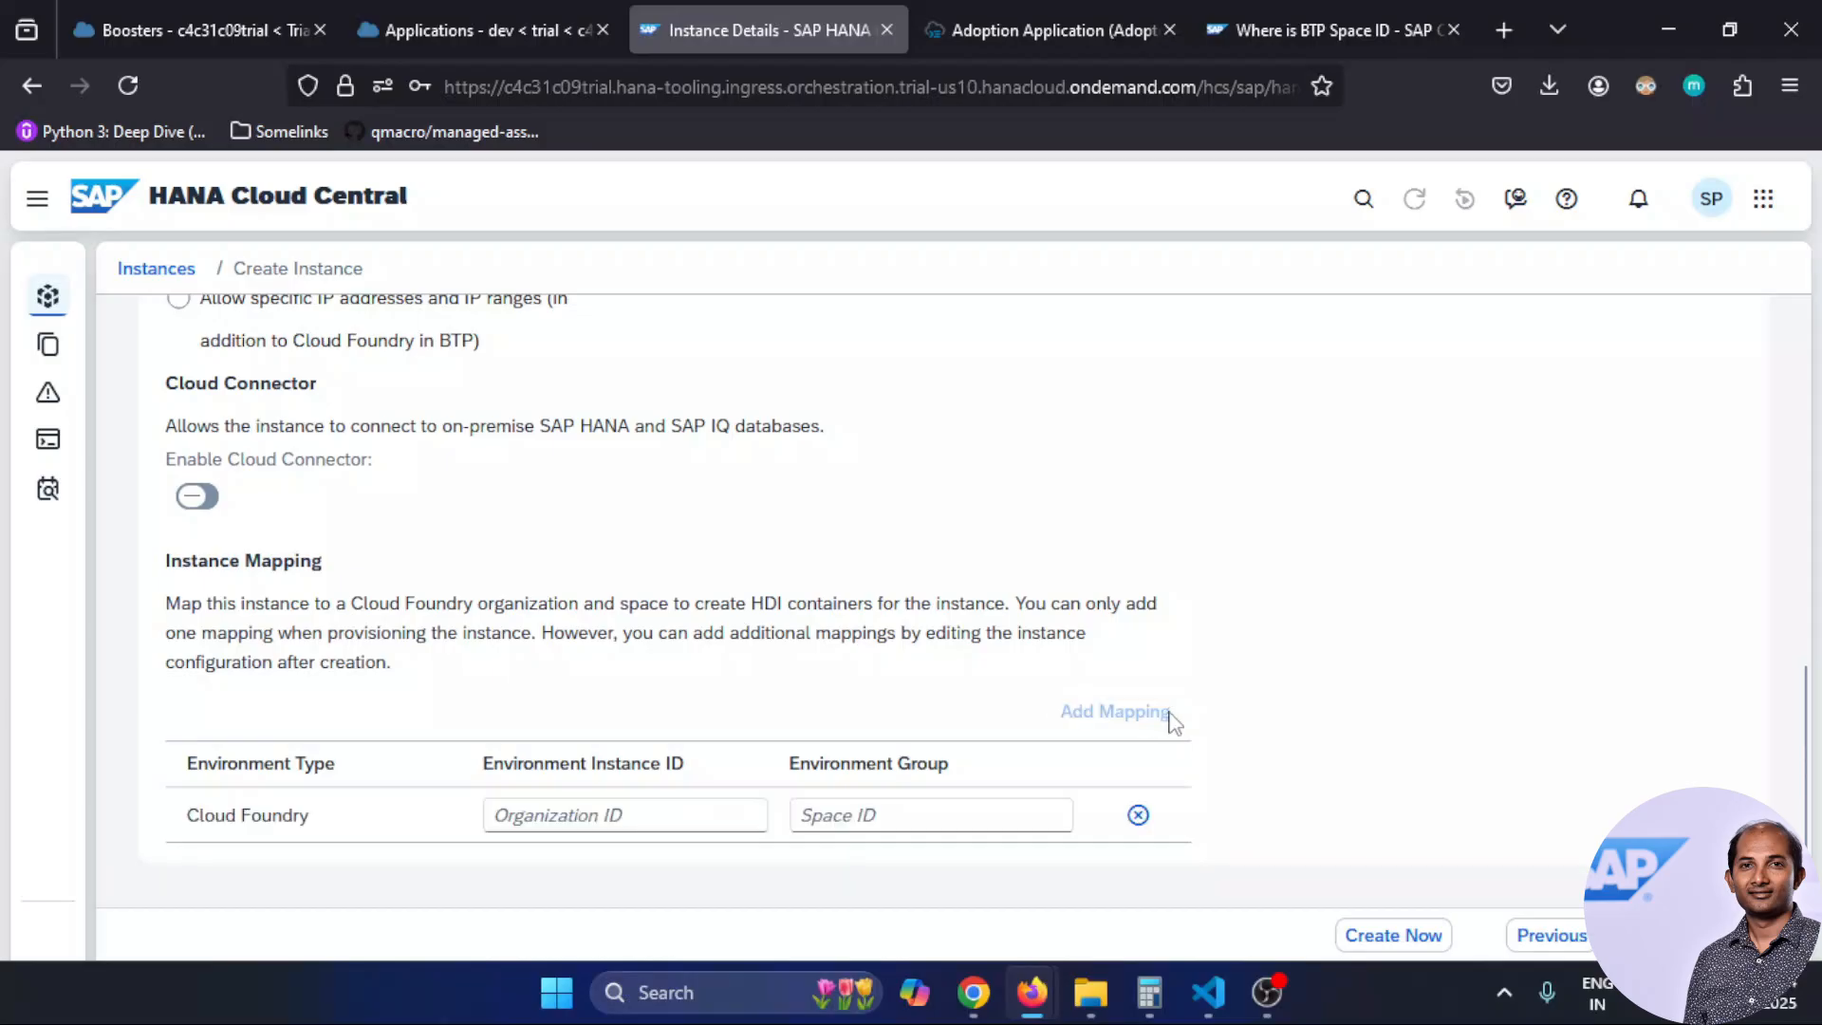
{"action": "left_click", "coordinate": [570, 816]}
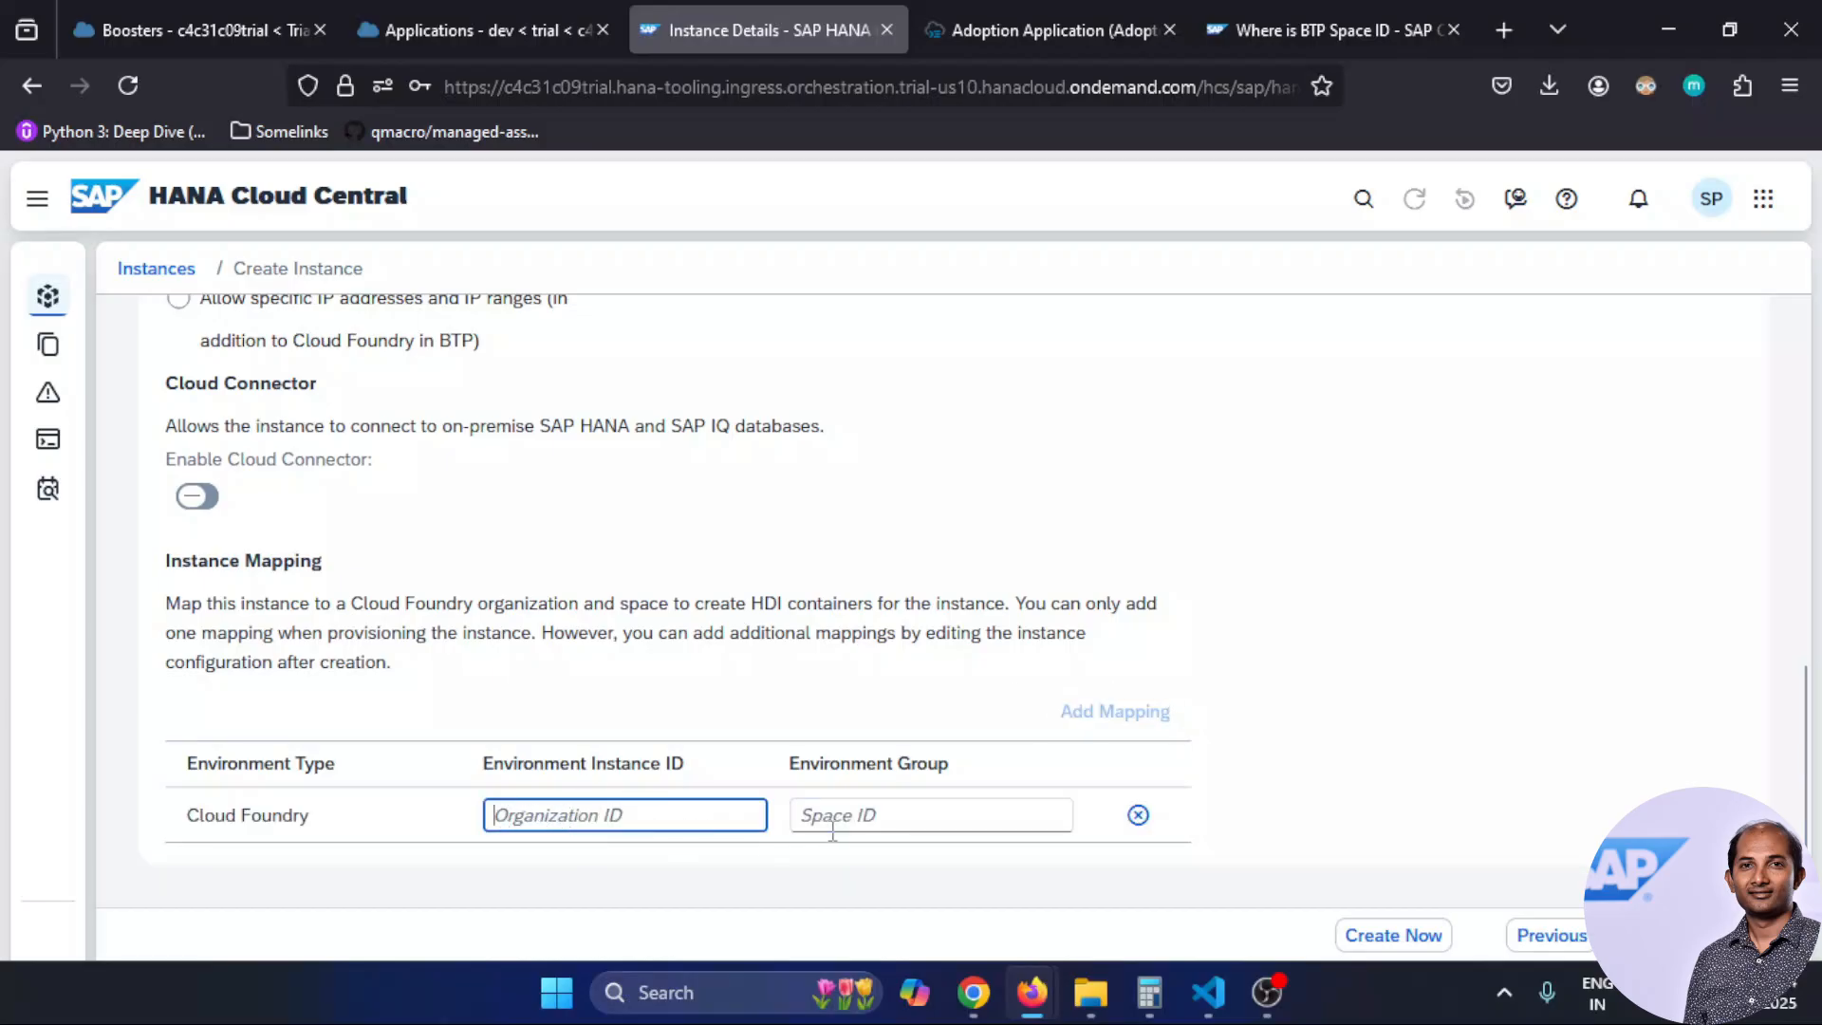
{"action": "left_click", "coordinate": [455, 29]}
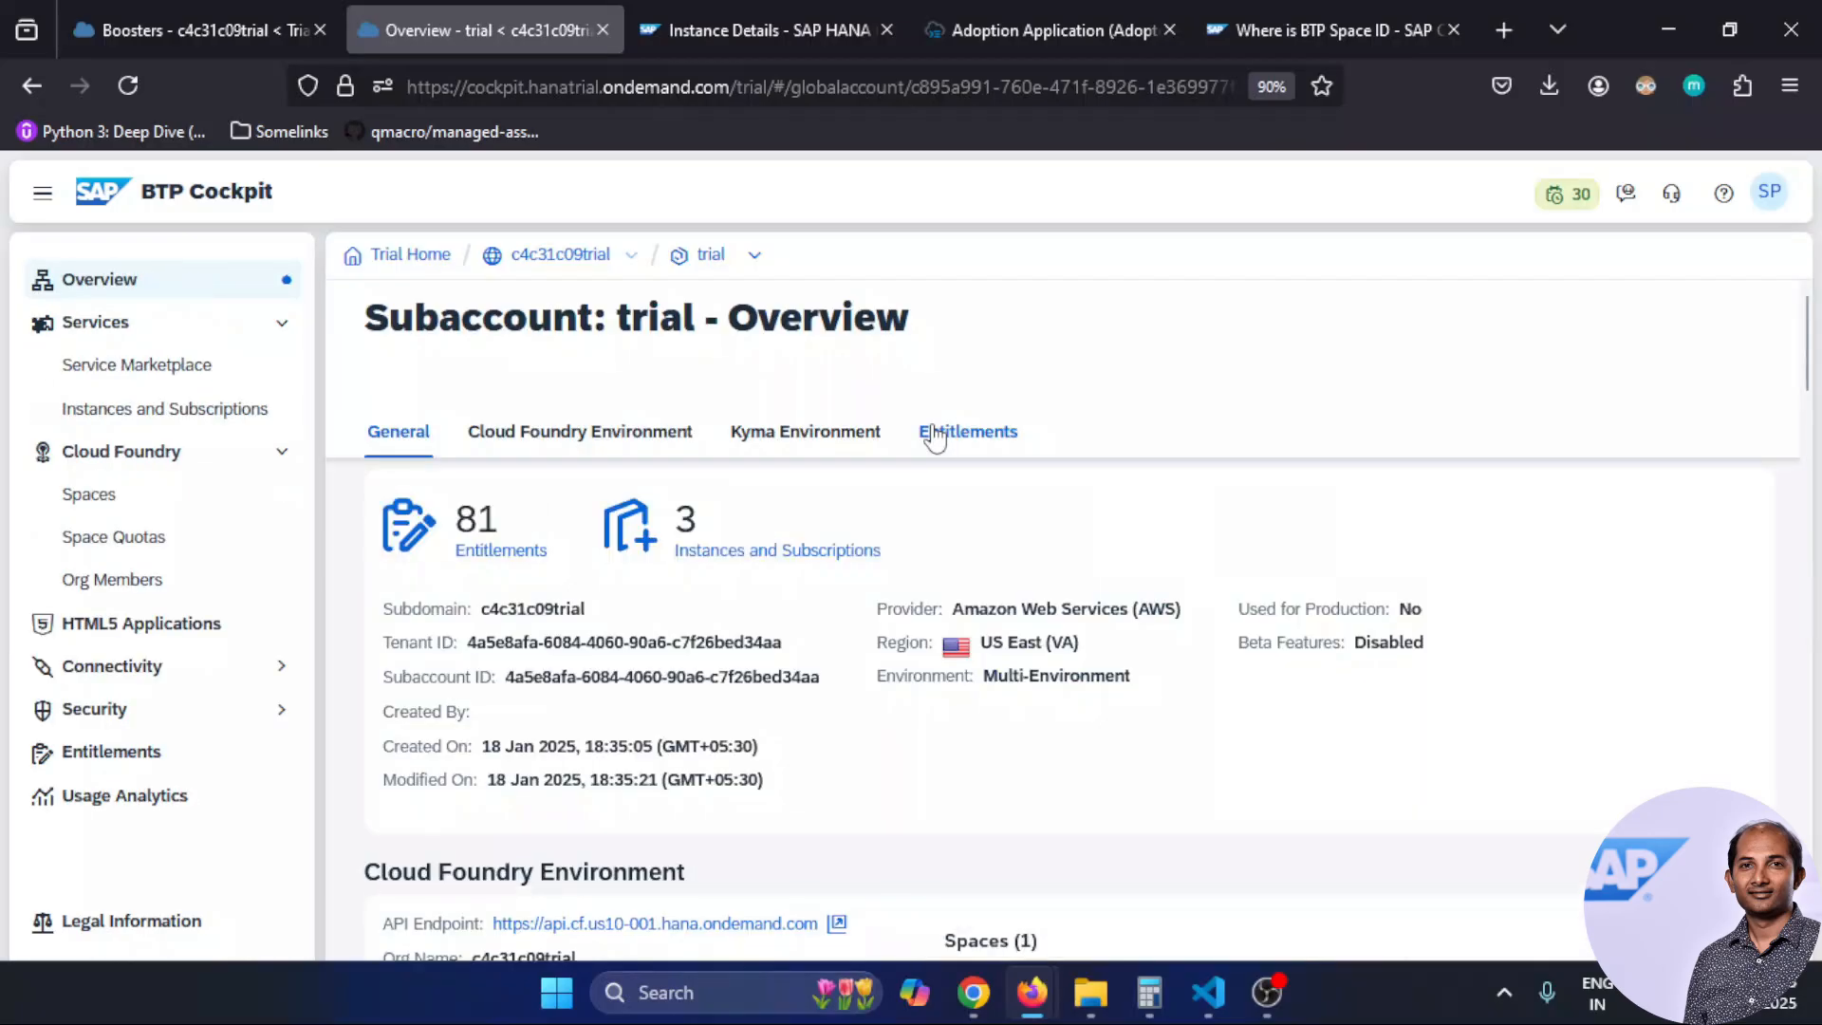
Copy the subaccount's Cloud Foundry org ID and paste it into the mapping's Organization ID
{"action": "scroll", "coordinate": [1141, 622], "scroll_direction": "down", "scroll_amount": 4}
{"action": "left_click_drag", "start_coordinate": [444, 612], "coordinate": [778, 612]}
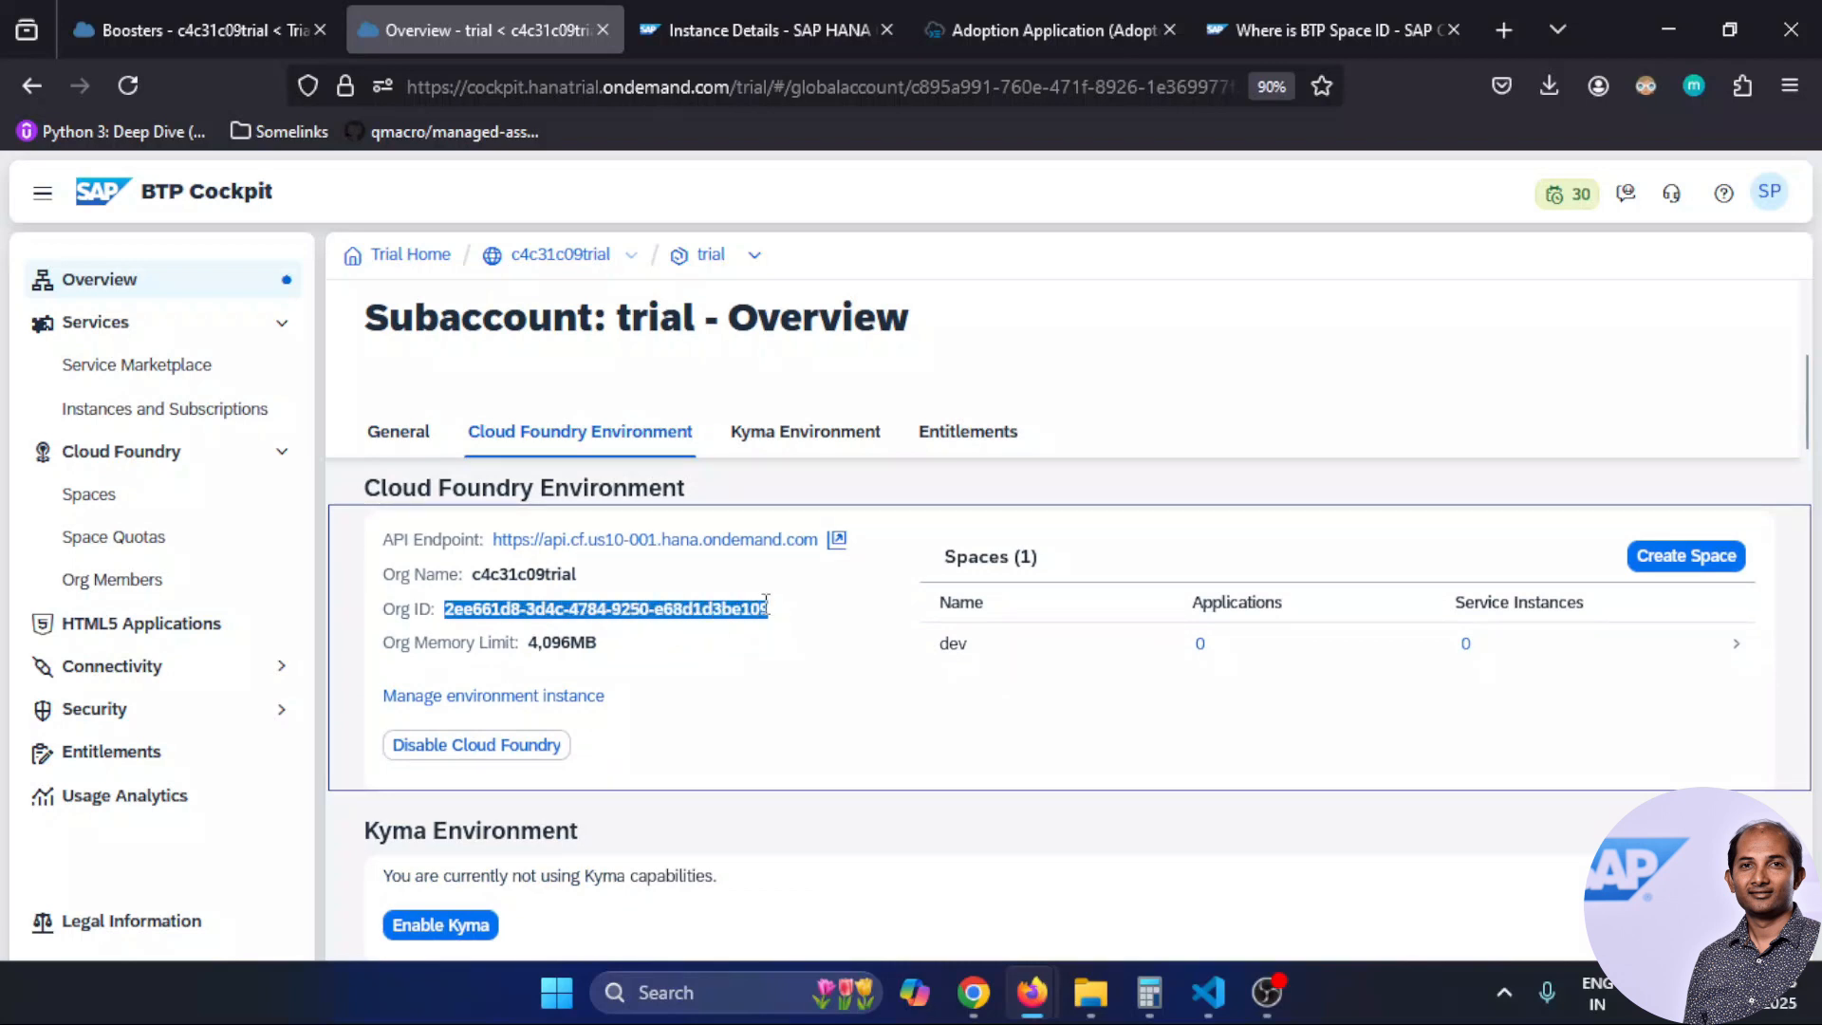
{"action": "left_click", "coordinate": [772, 20]}
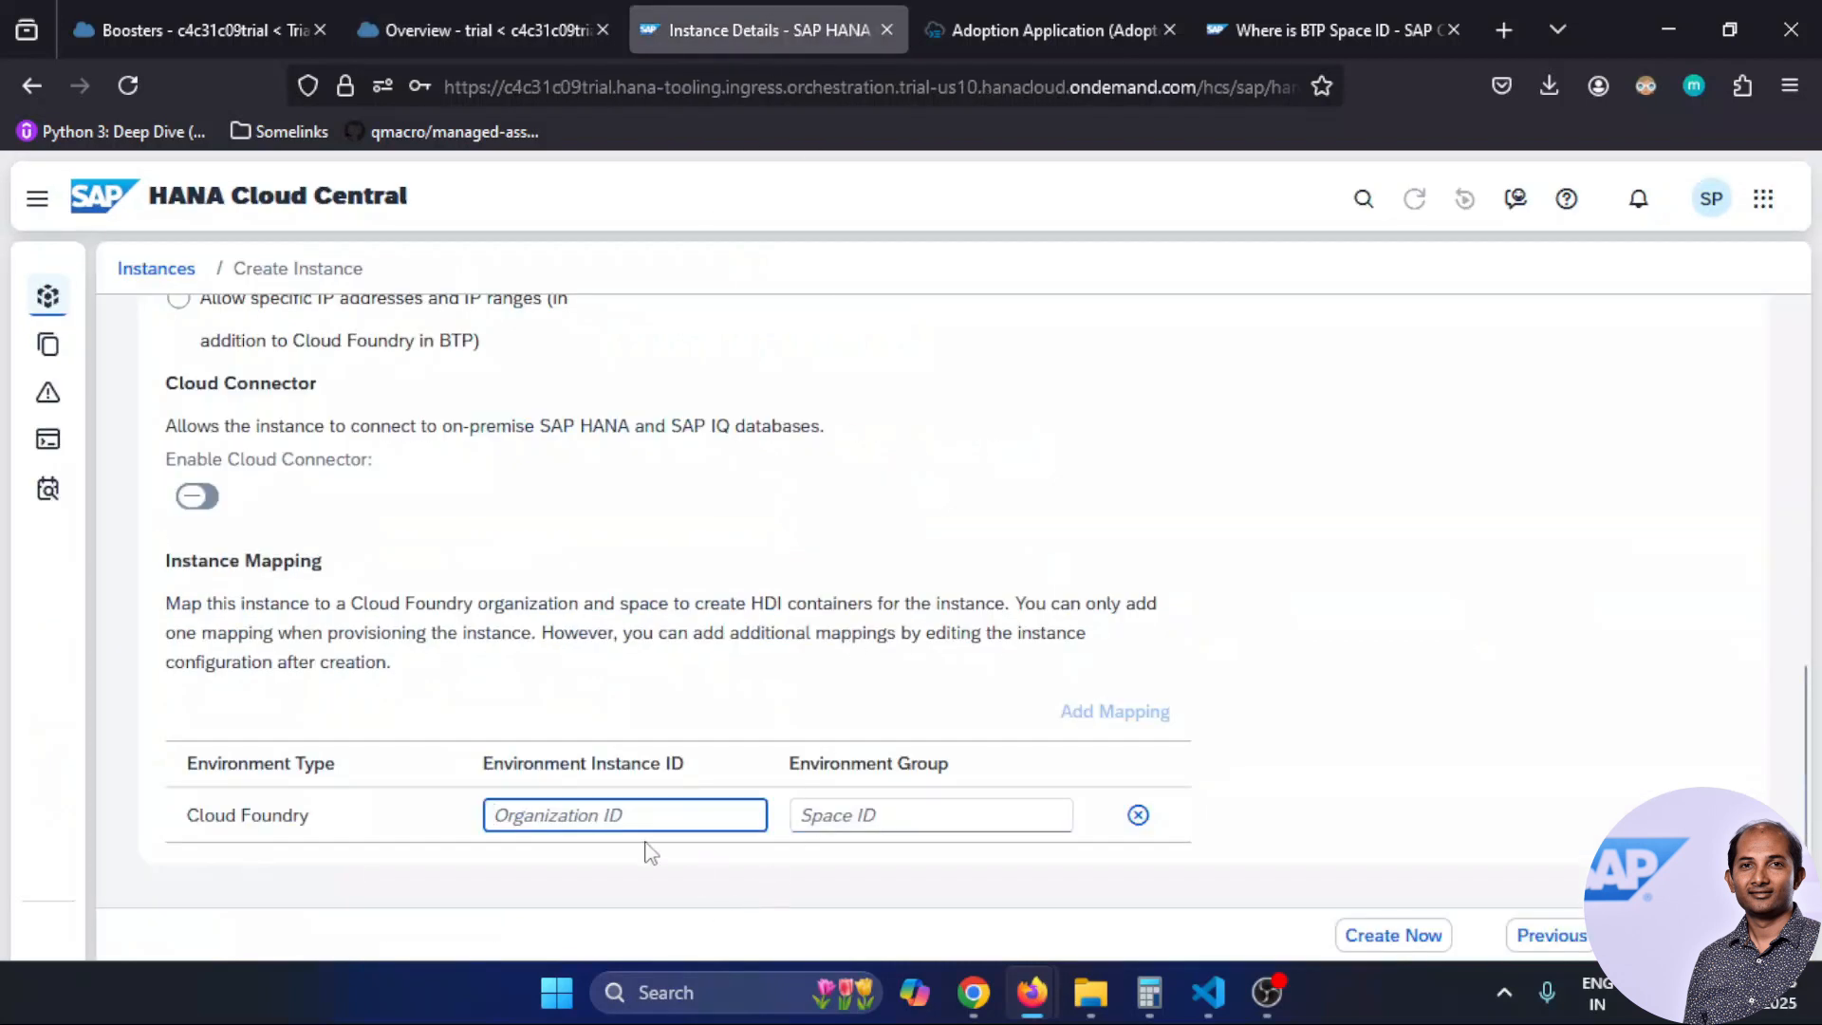
{"action": "key", "text": "ctrl+v"}
Select the mapping's Space ID field and return to BTP Cockpit's Cloud Foundry environment page
{"action": "left_click", "coordinate": [852, 827]}
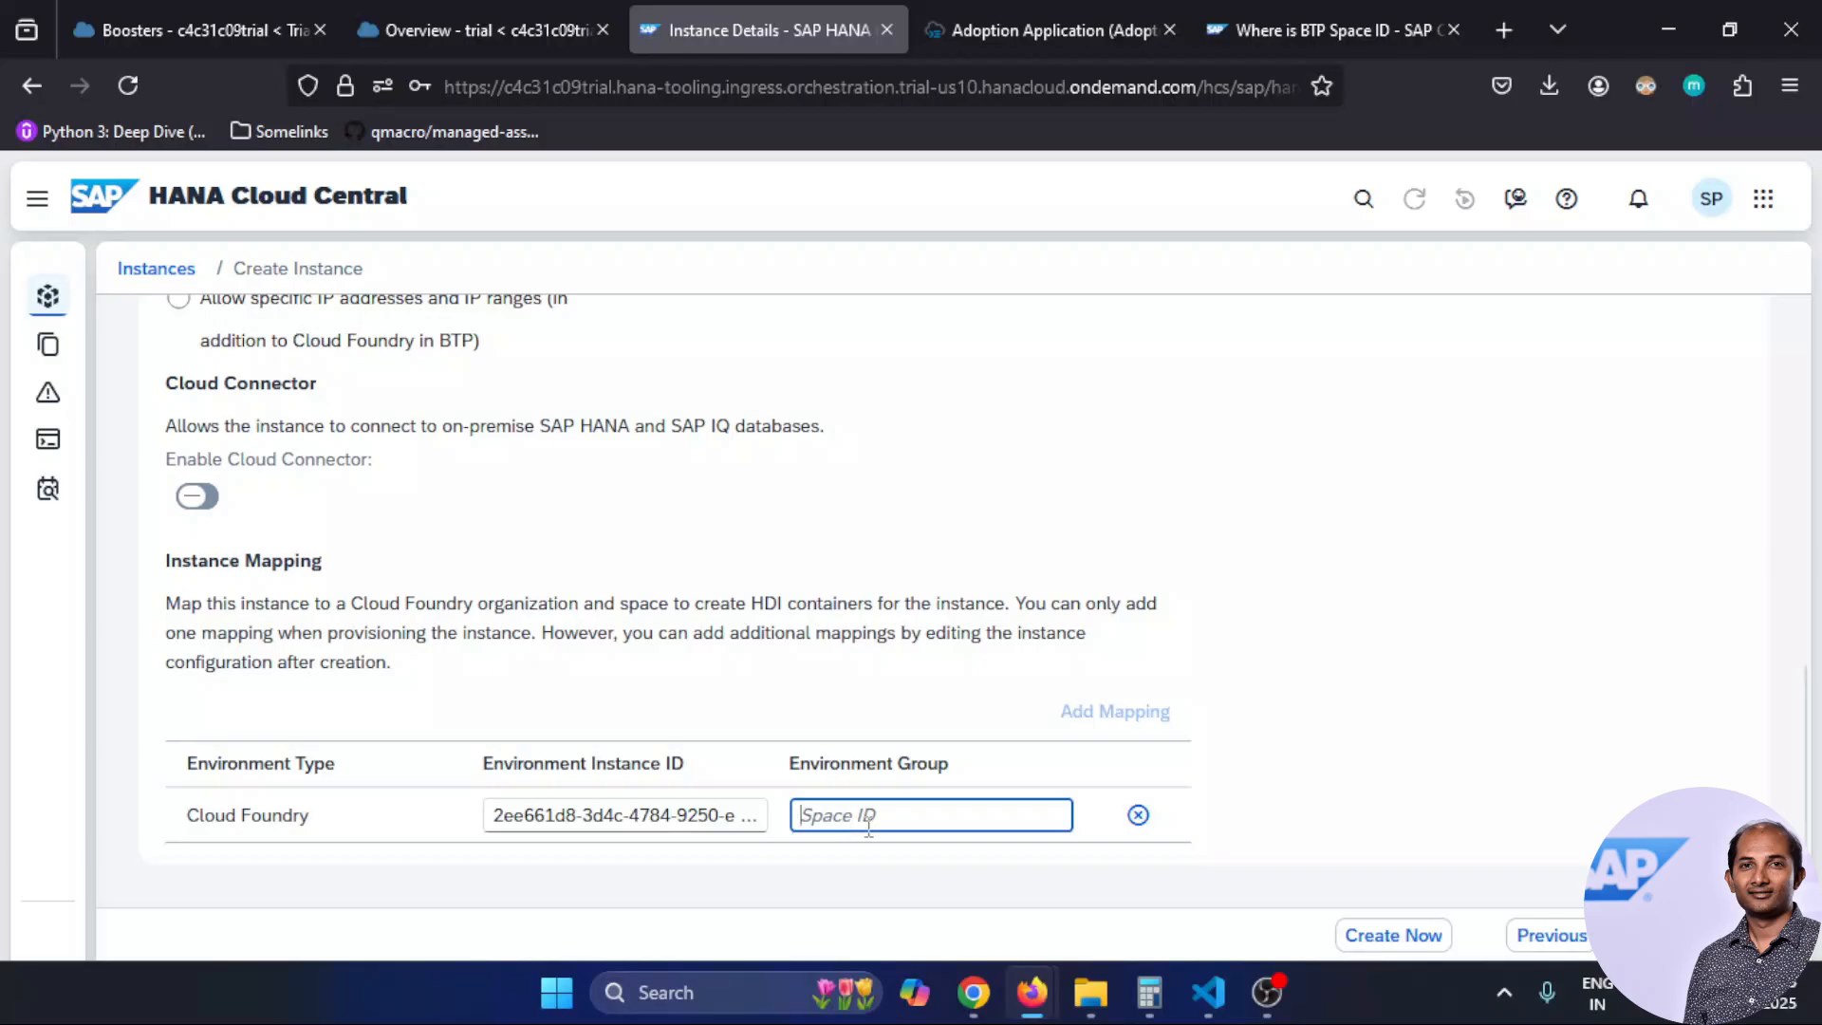
{"action": "left_click", "coordinate": [474, 27]}
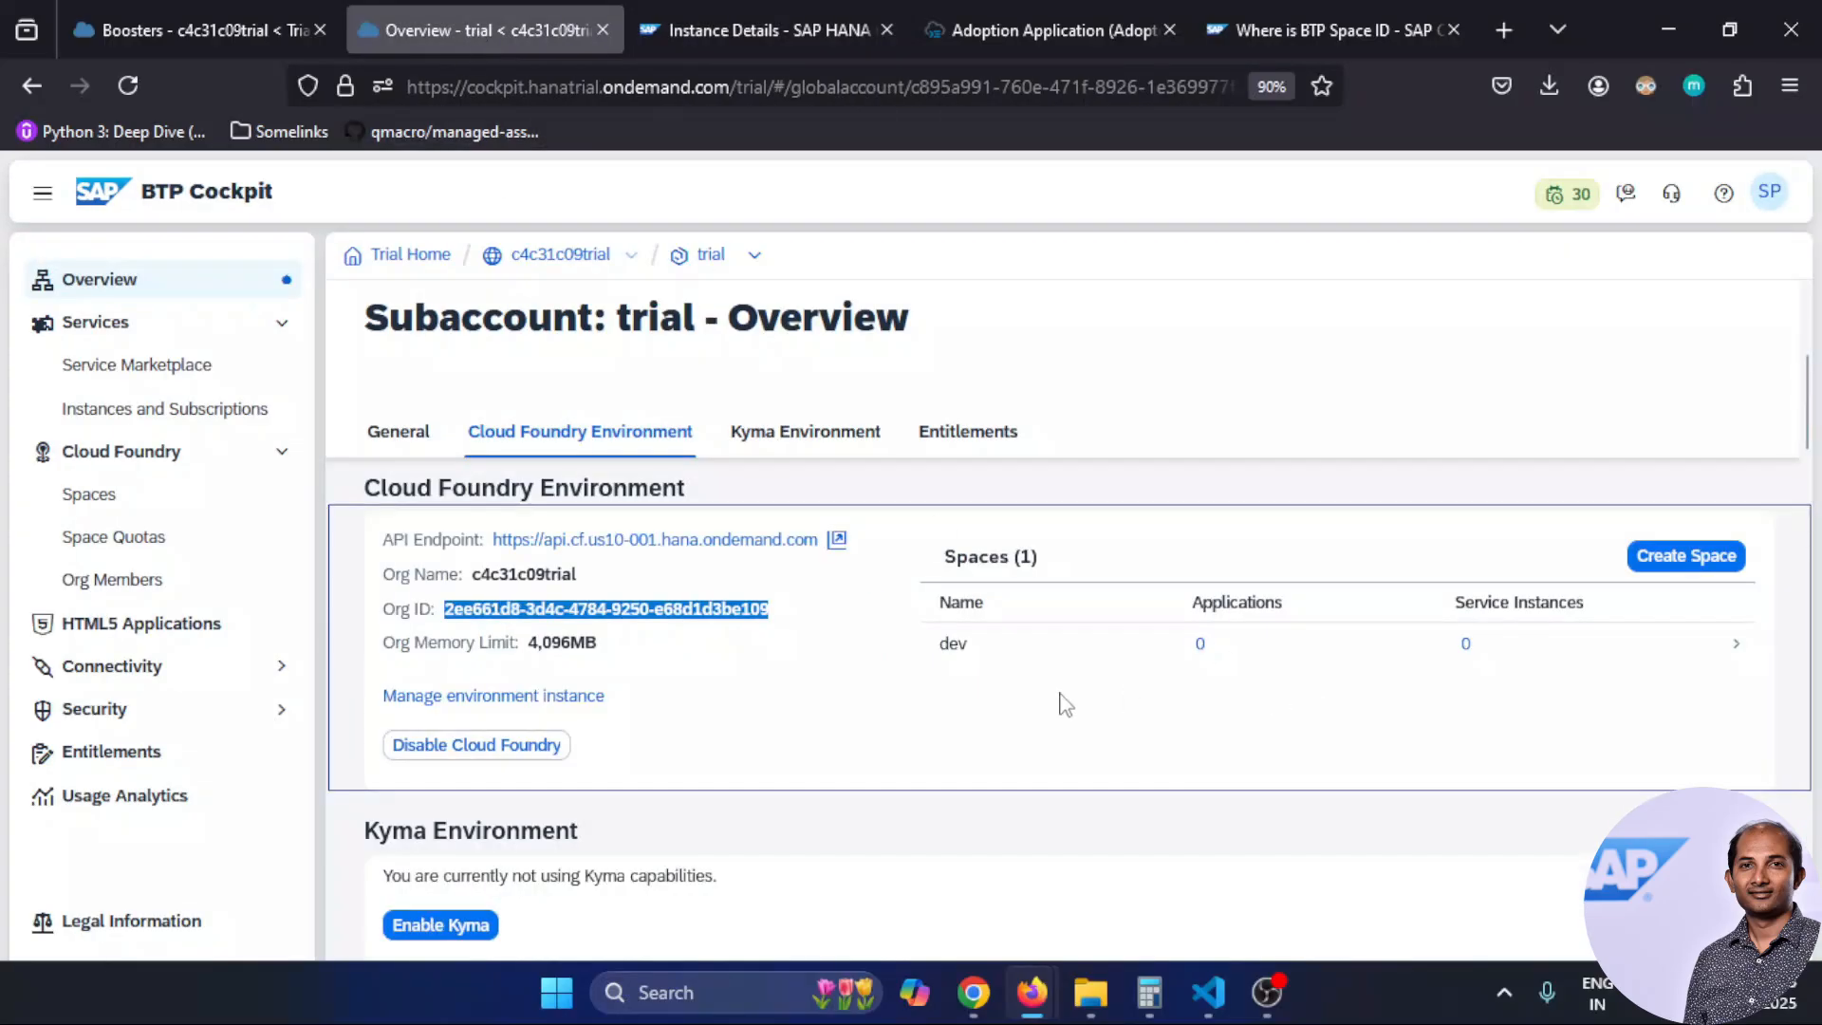
Open the dev space's Applications page and select the space ID in its URL
{"action": "left_click", "coordinate": [968, 649]}
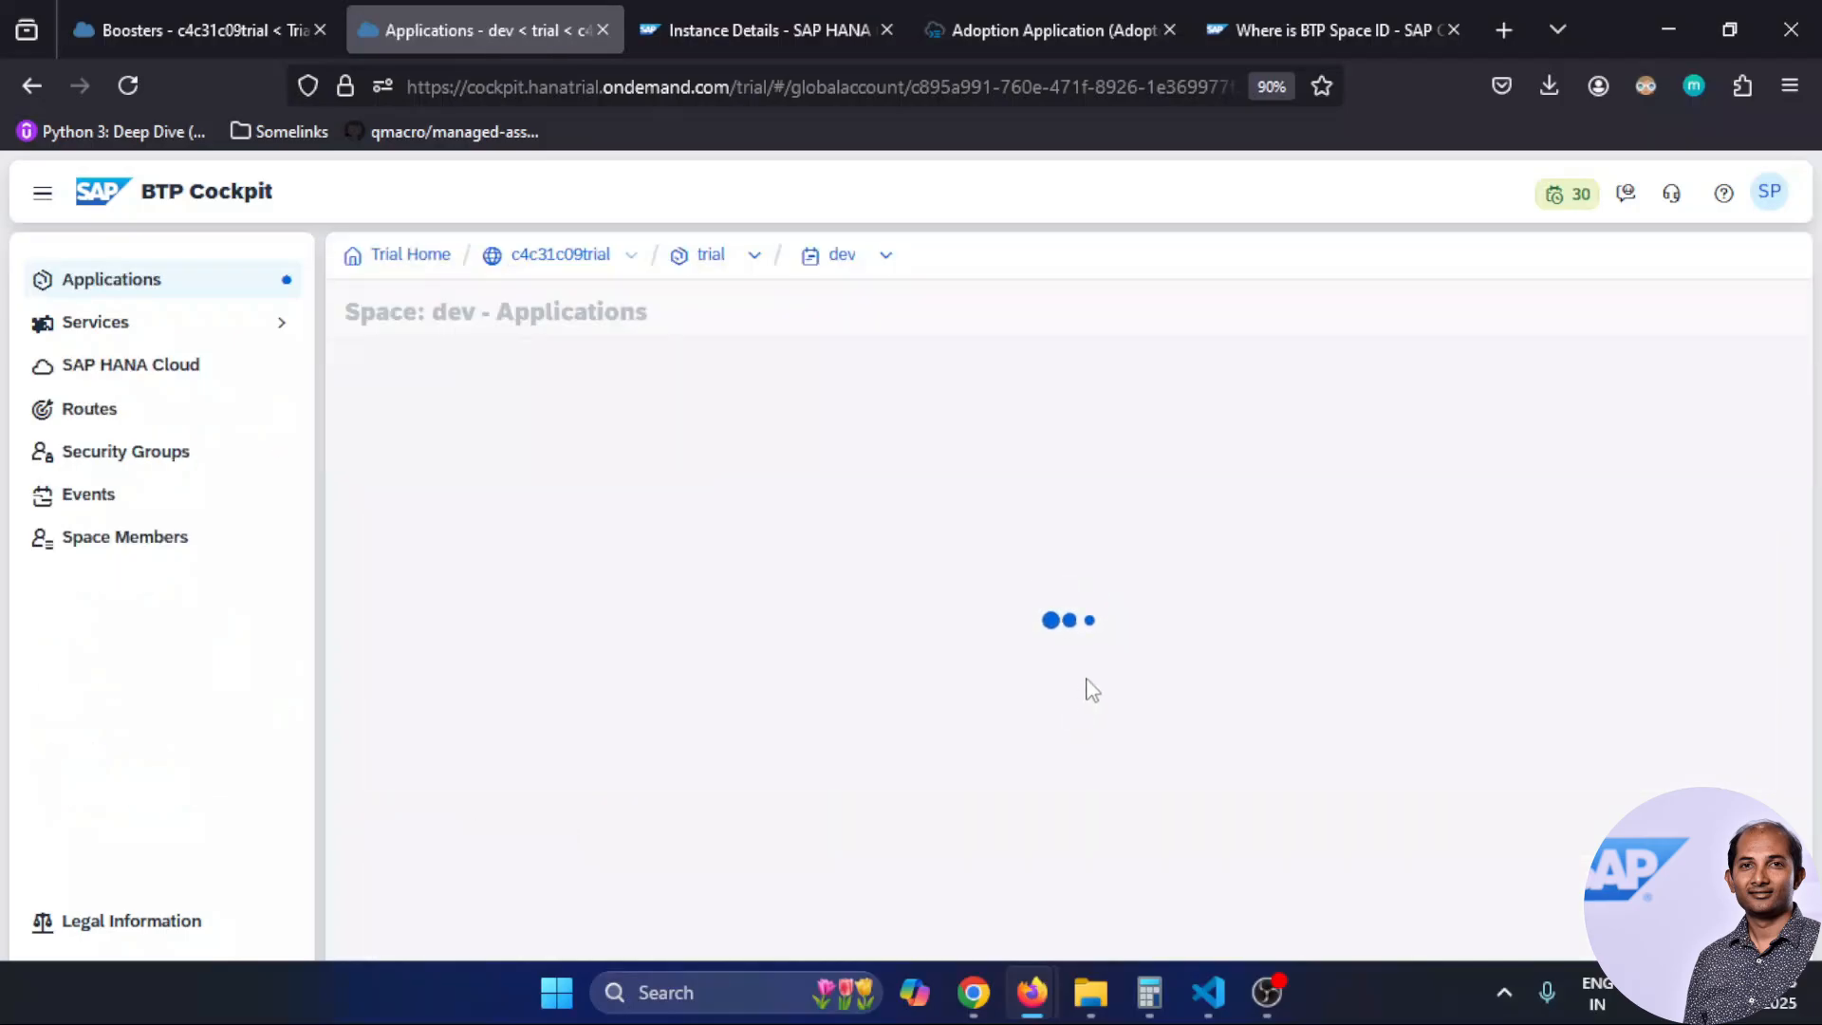
{"action": "left_click_drag", "start_coordinate": [1055, 87], "coordinate": [1368, 84]}
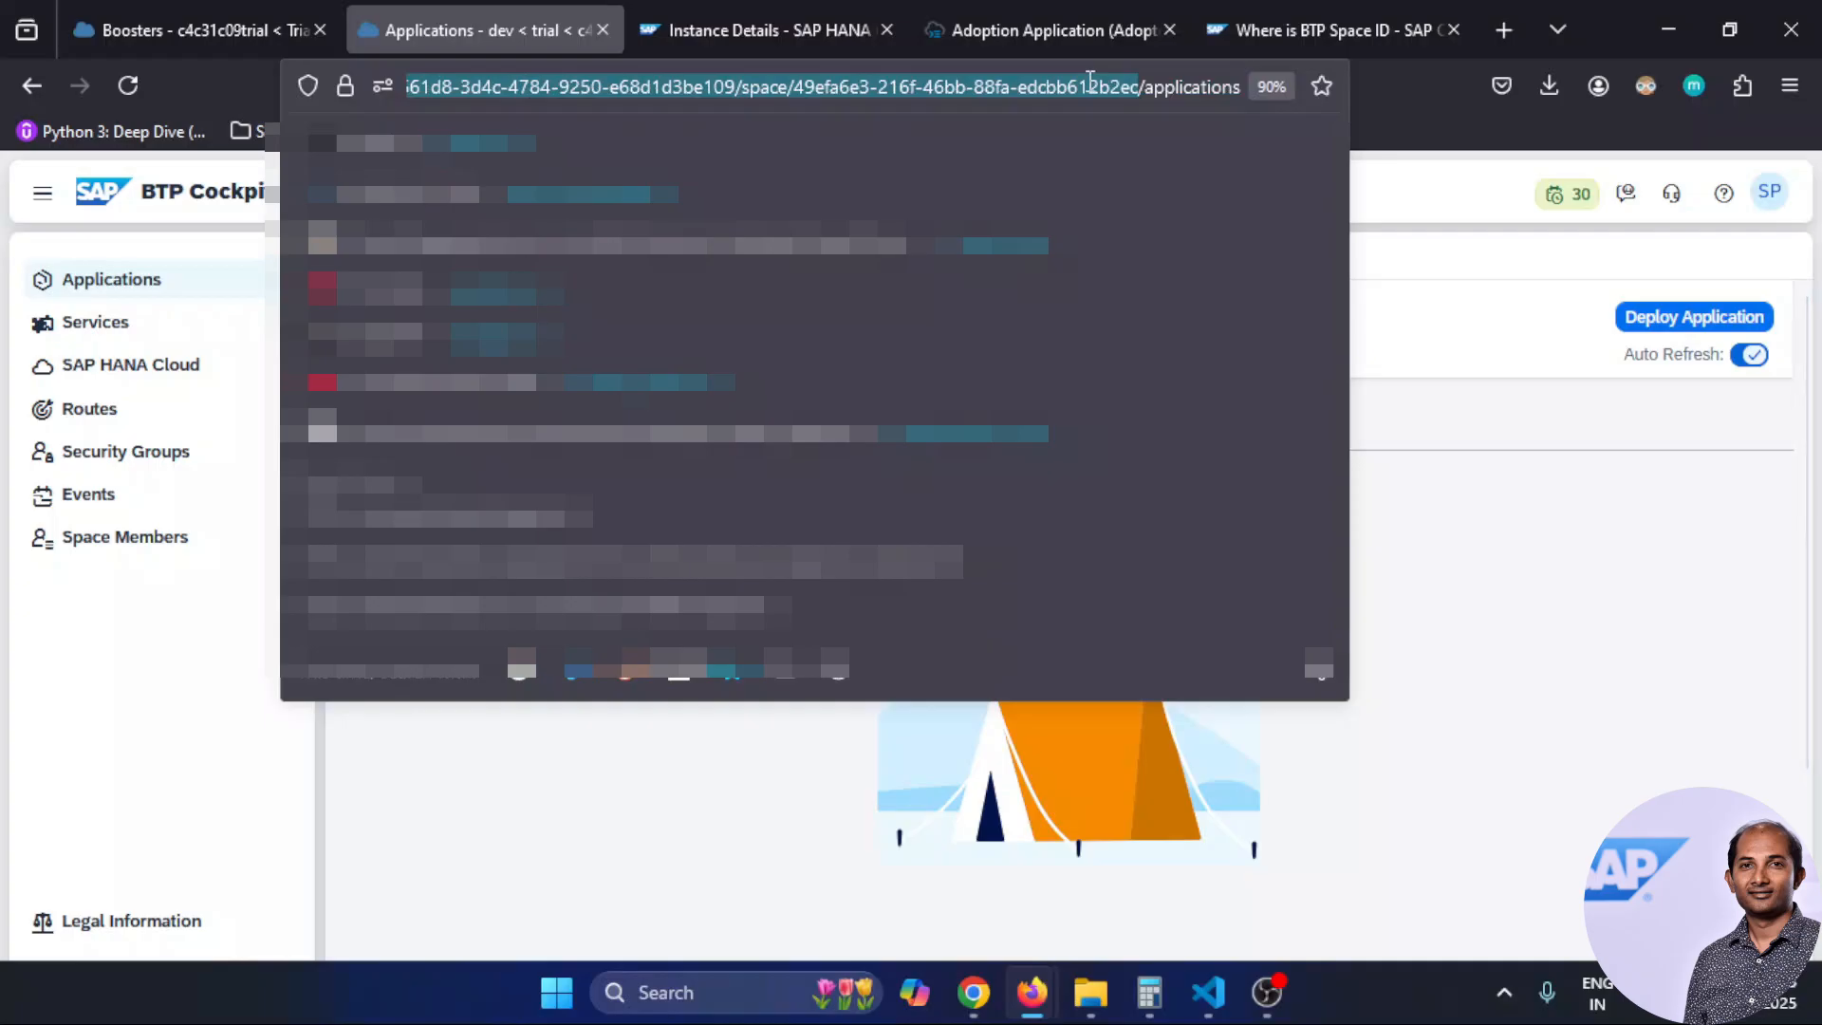
{"action": "left_click", "coordinate": [1088, 86]}
{"action": "left_click_drag", "start_coordinate": [793, 90], "coordinate": [1144, 90]}
{"action": "left_click", "coordinate": [828, 88]}
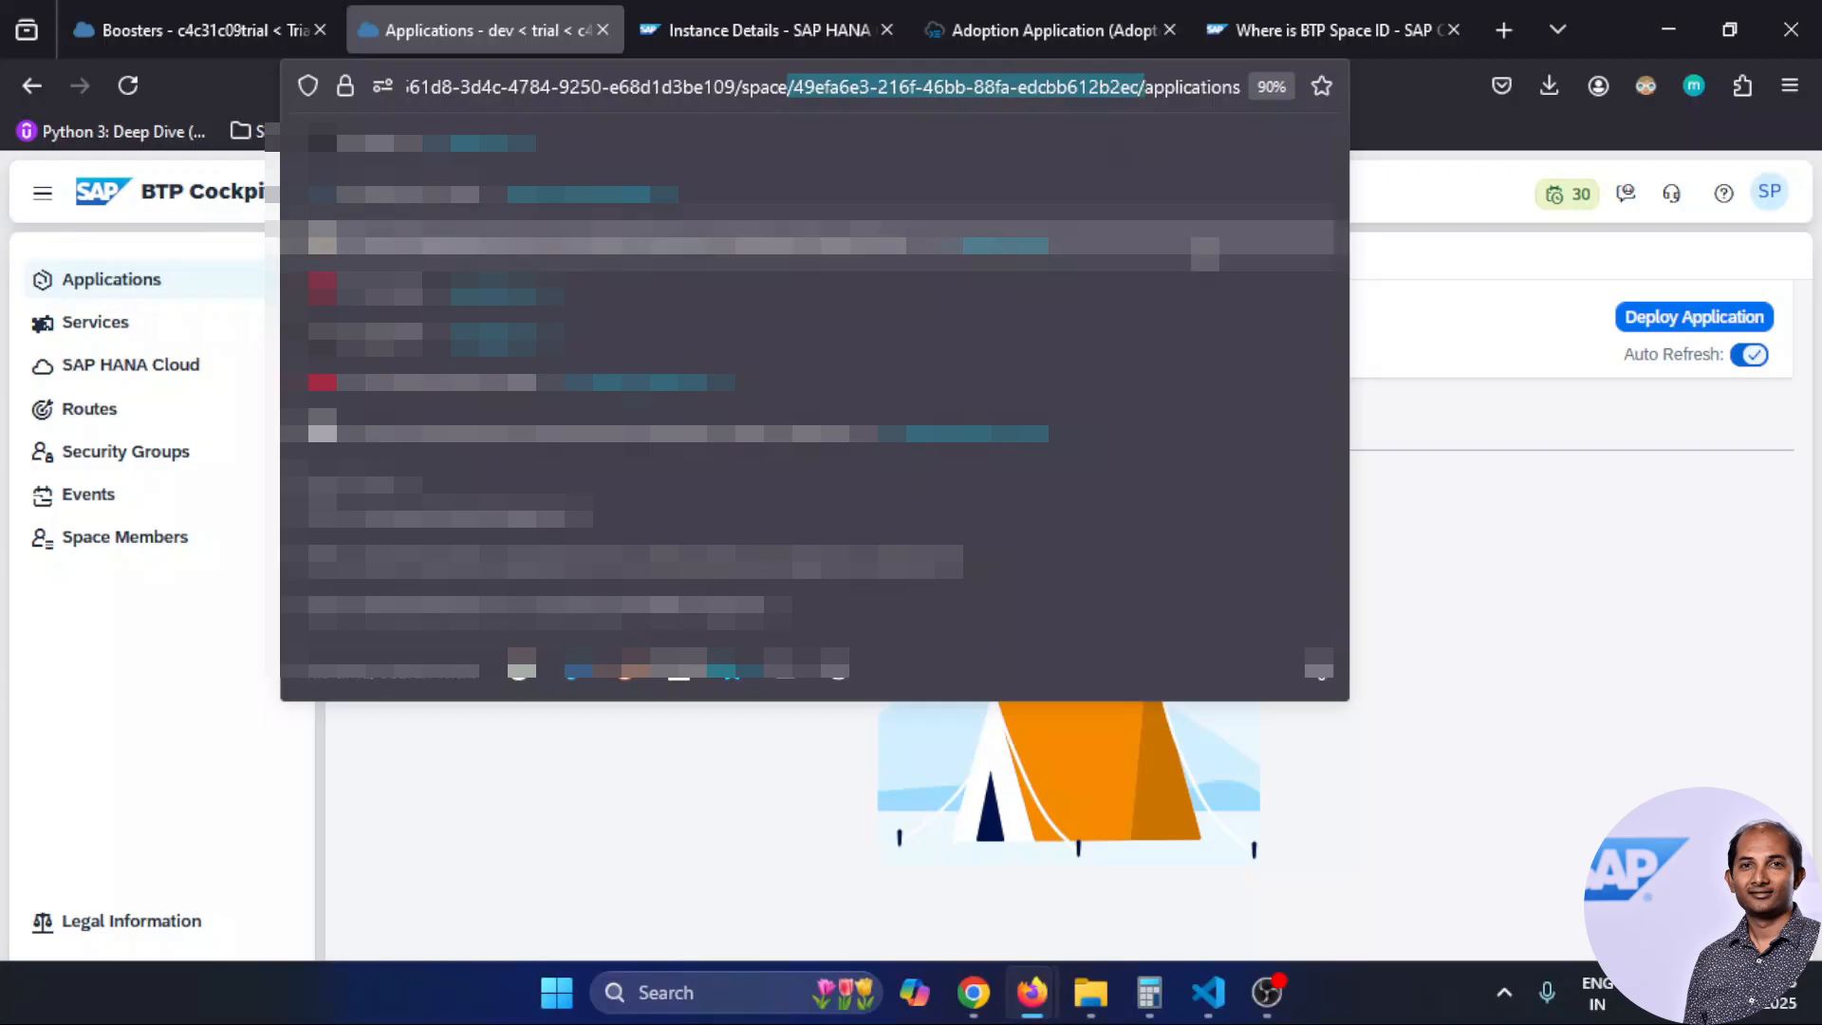
Paste the dev space ID into the Space ID field without its surrounding slashes, then go to VS Code
{"action": "left_click", "coordinate": [726, 27]}
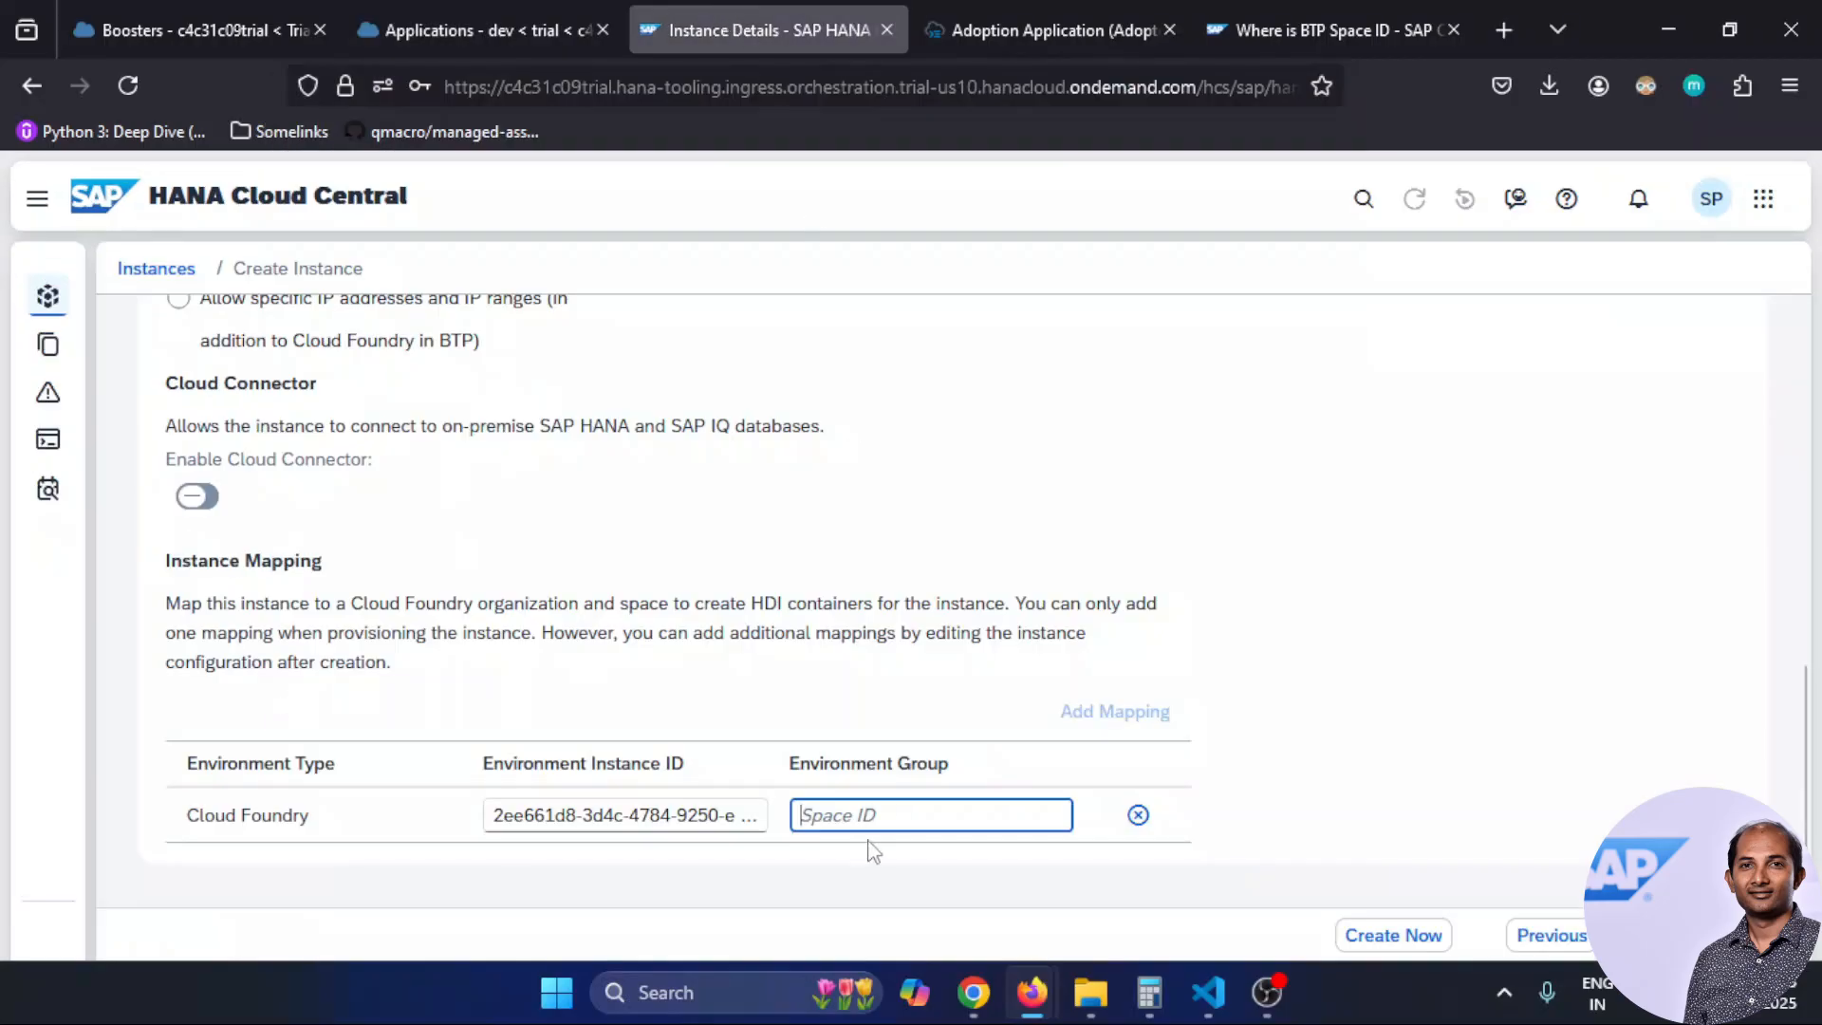
{"action": "key", "text": "ctrl+v"}
{"action": "key", "text": "BackSpace"}
{"action": "key", "text": "Home"}
{"action": "key", "text": "Delete"}
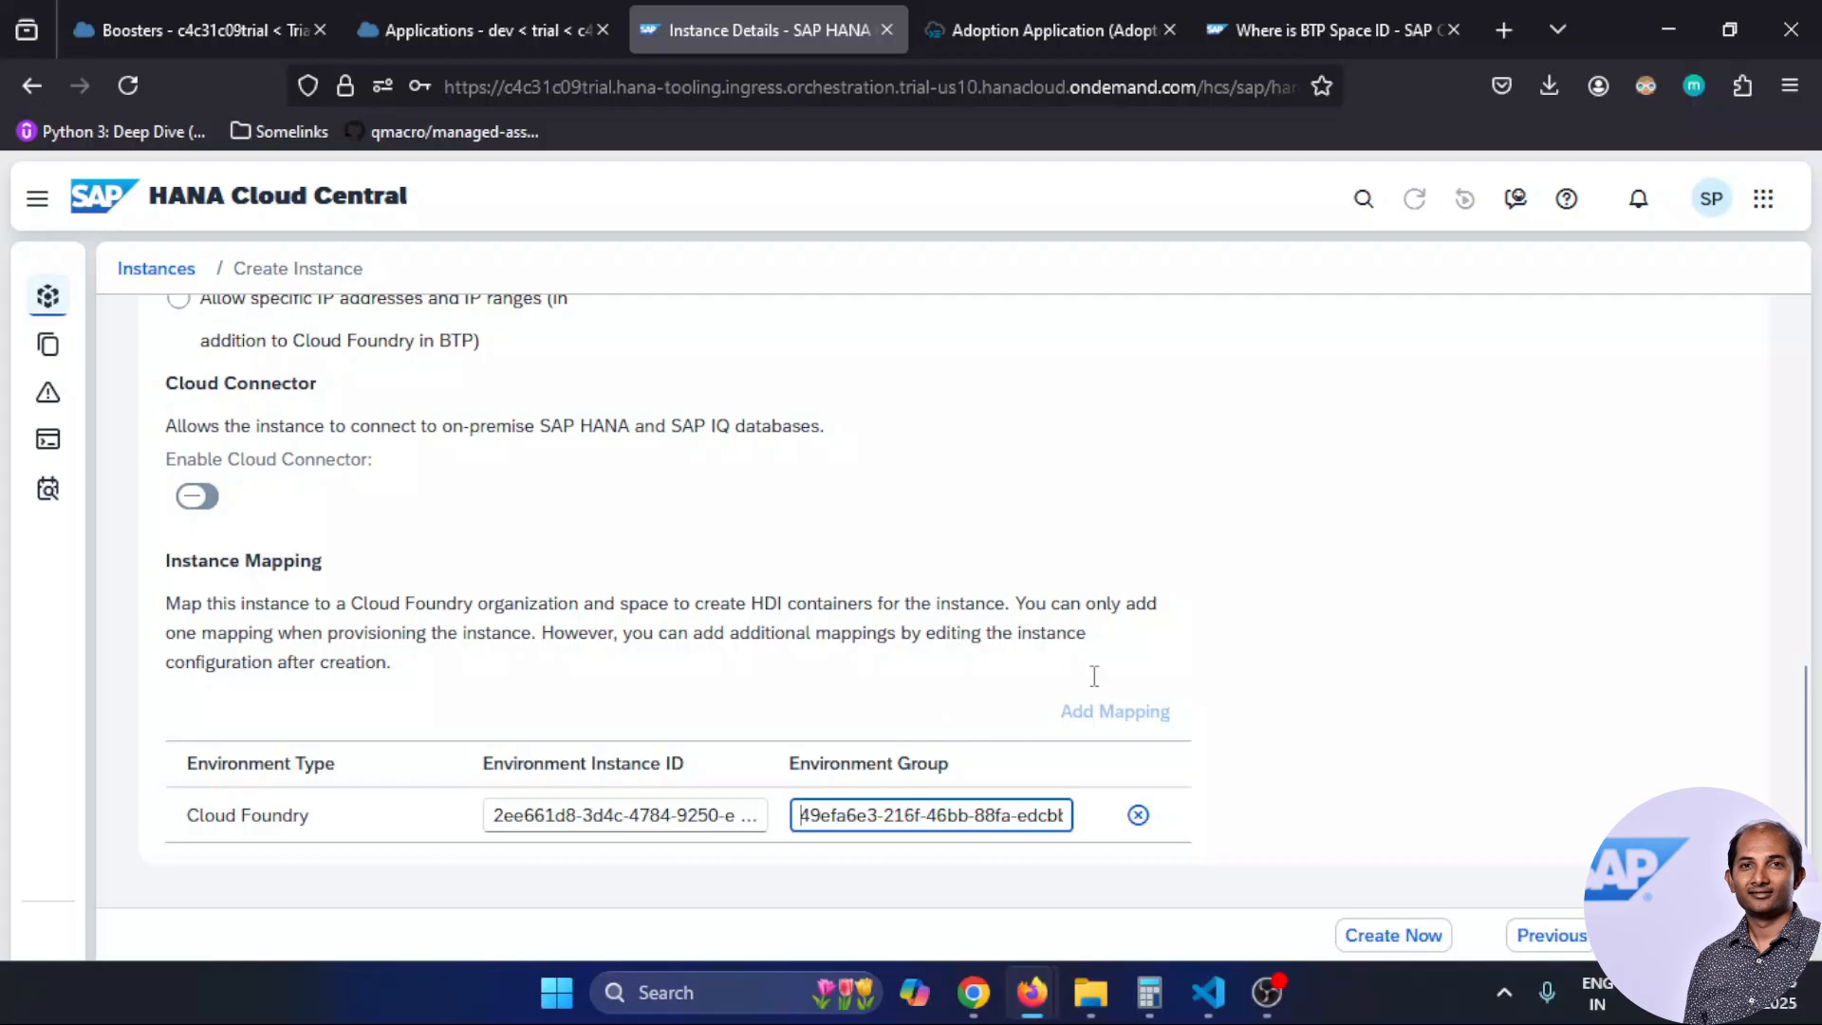
{"action": "mouse_move", "coordinate": [1211, 1013]}
{"action": "left_click", "coordinate": [1257, 896]}
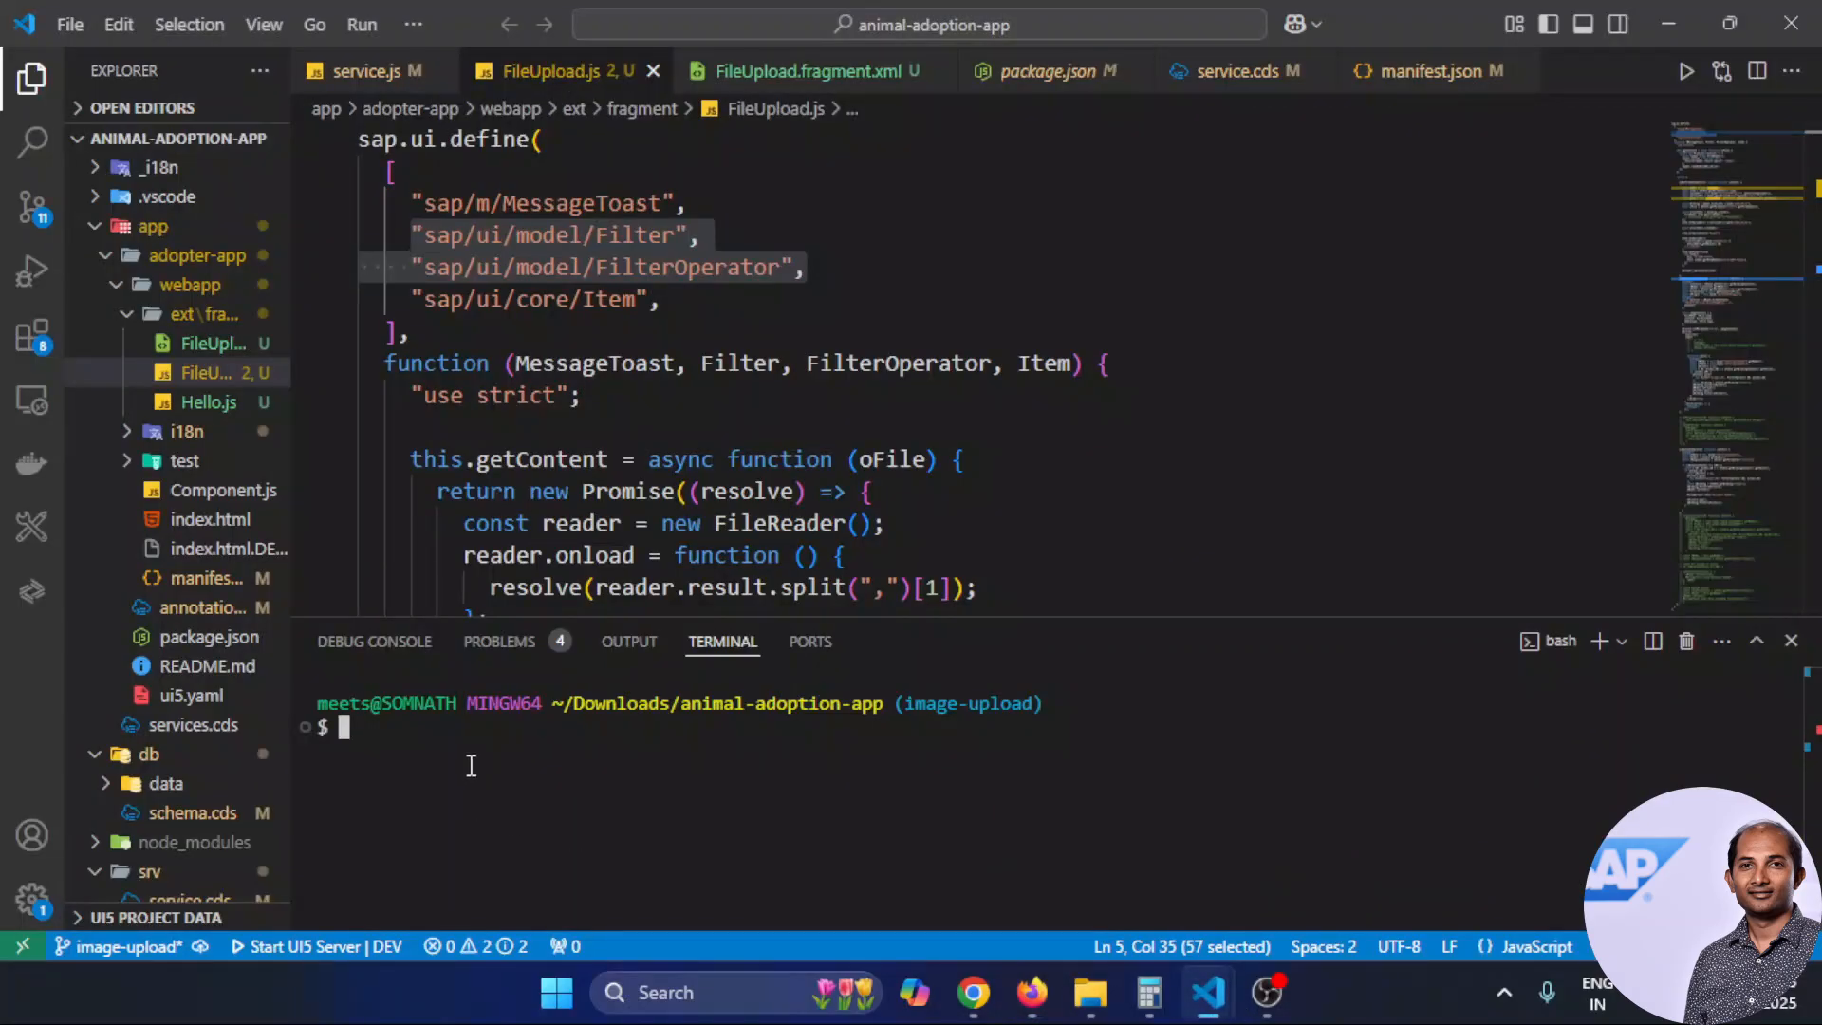
In the terminal, run 'cf target' and then 'cf space dev --guid' to print the space GUID
{"action": "type", "text": "cf target"}
{"action": "key", "text": "Return"}
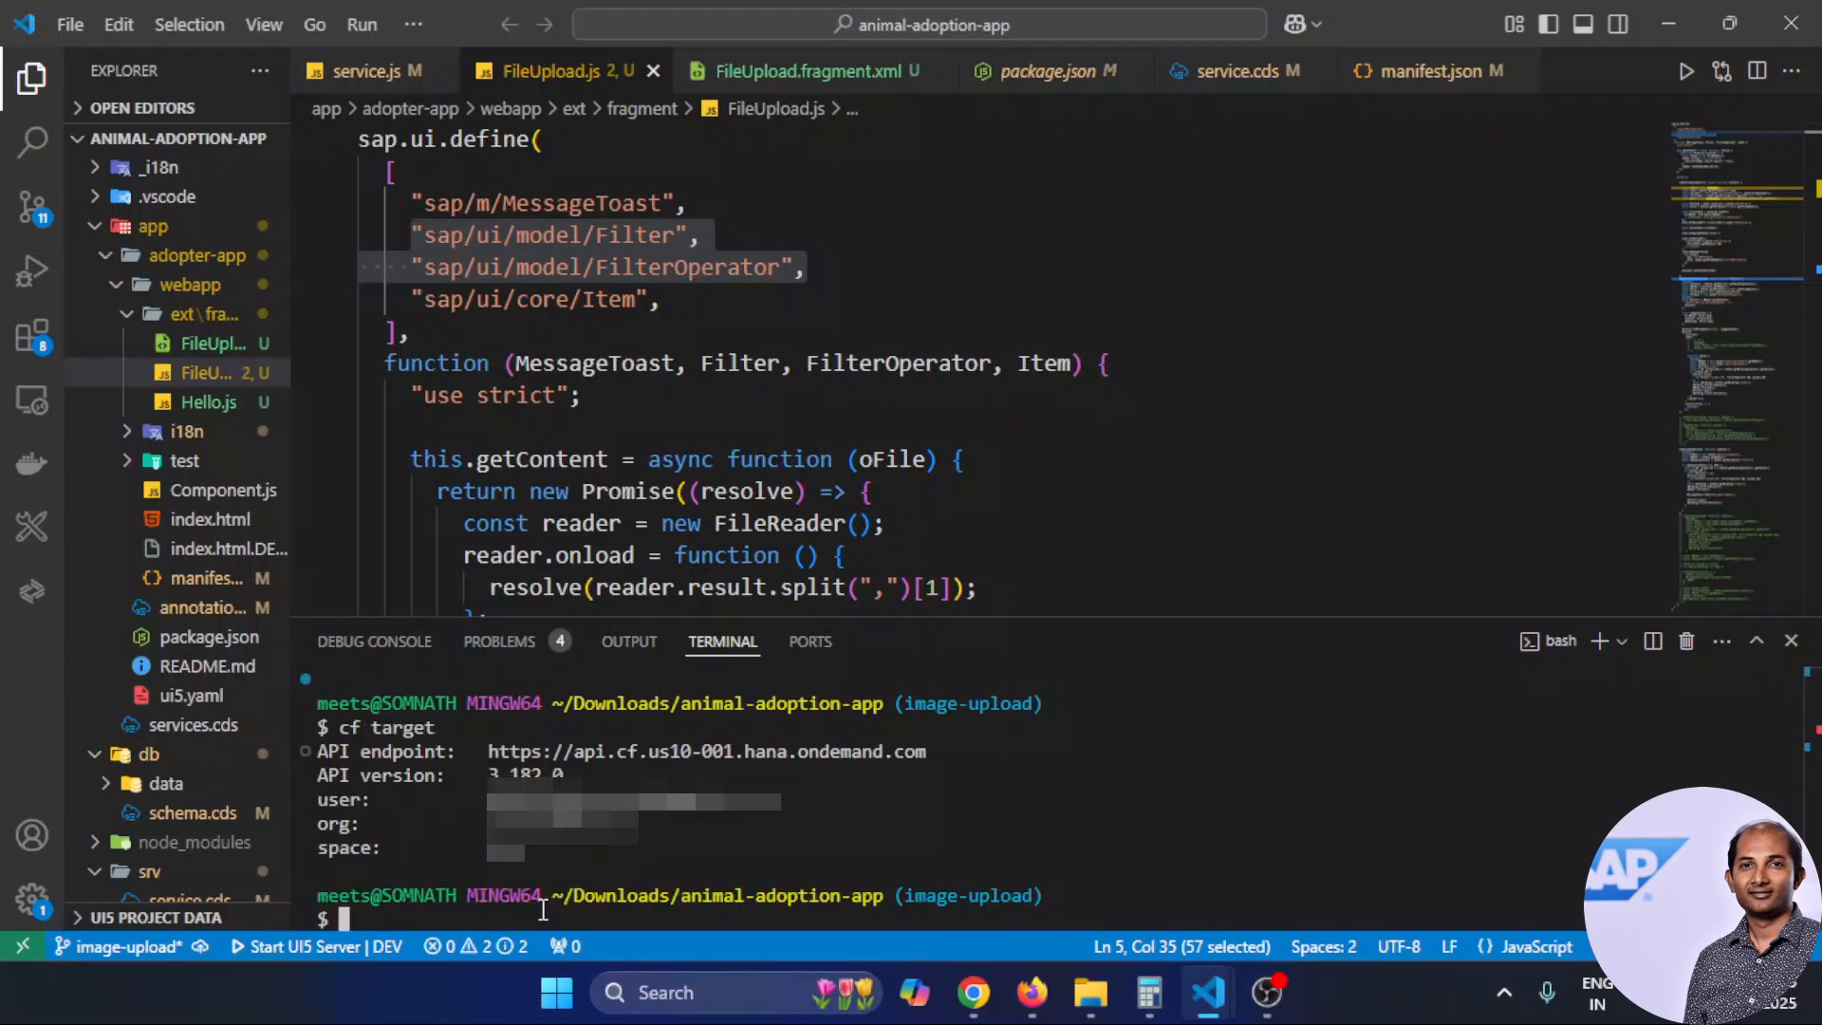
{"action": "key", "text": "ctrl+l"}
{"action": "type", "text": "cf spac"}
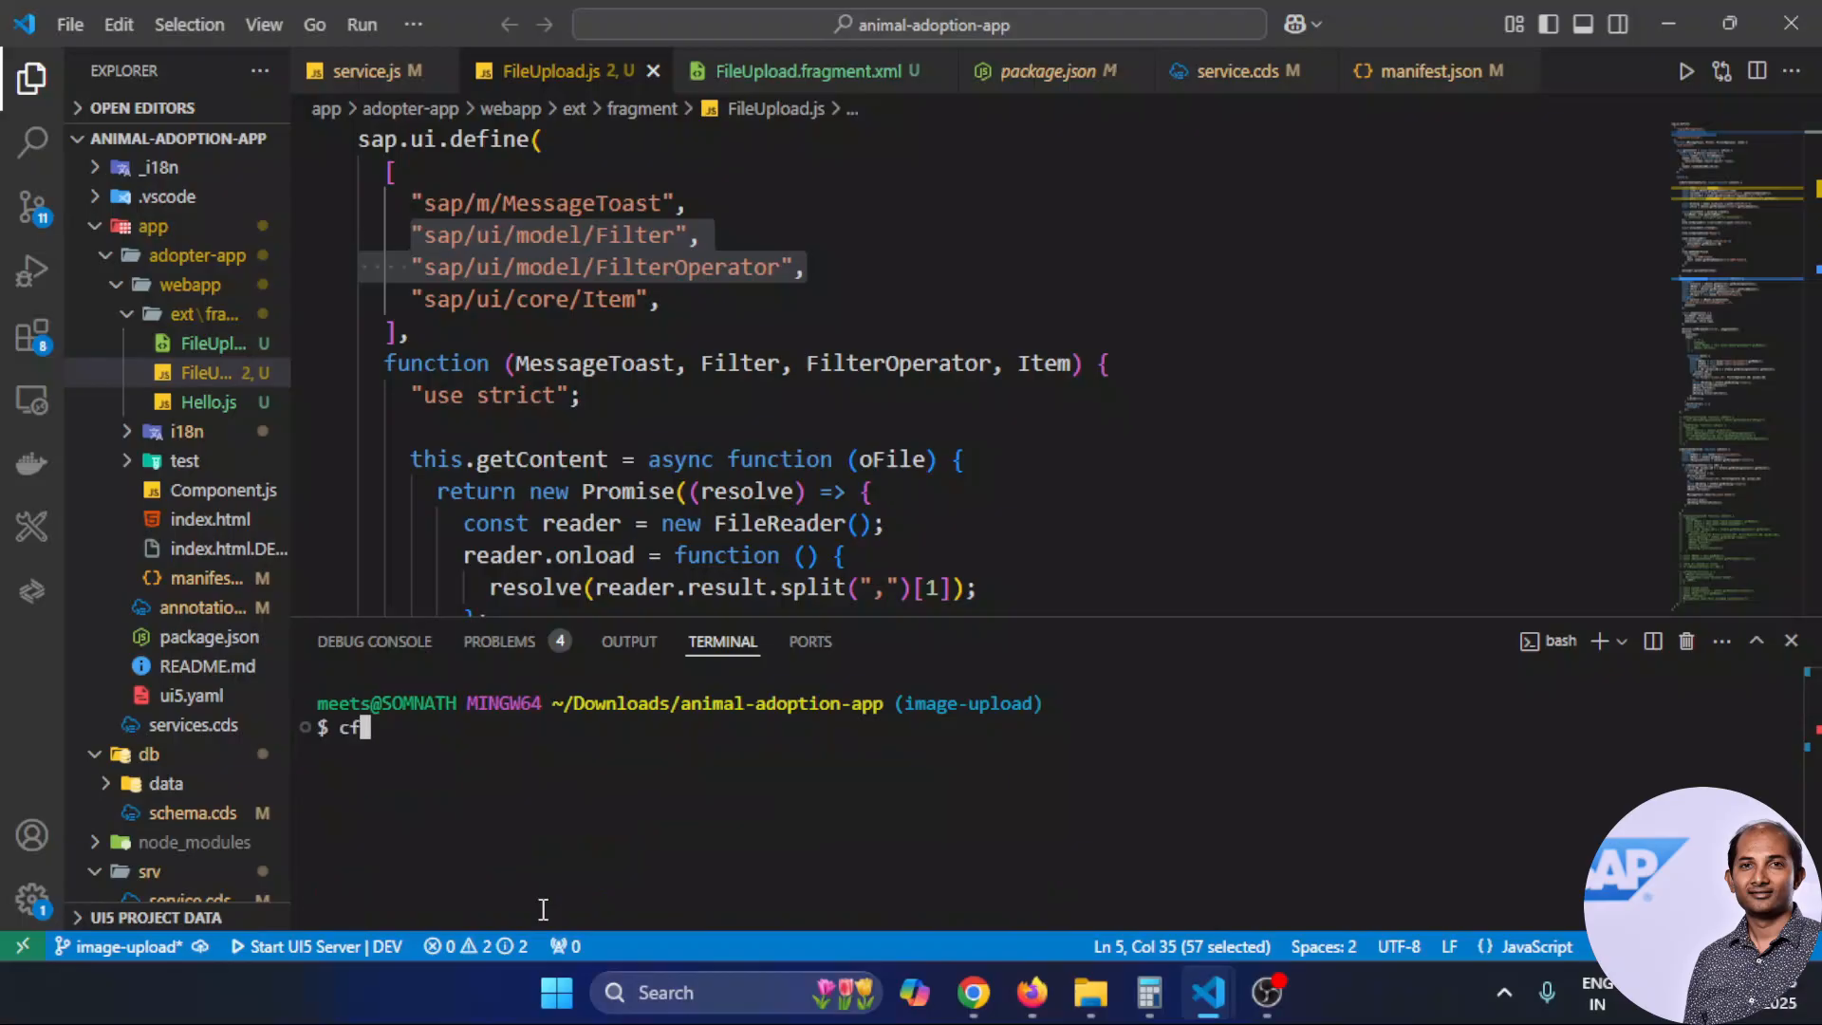
{"action": "type", "text": "e dev --guid"}
{"action": "key", "text": "Return"}
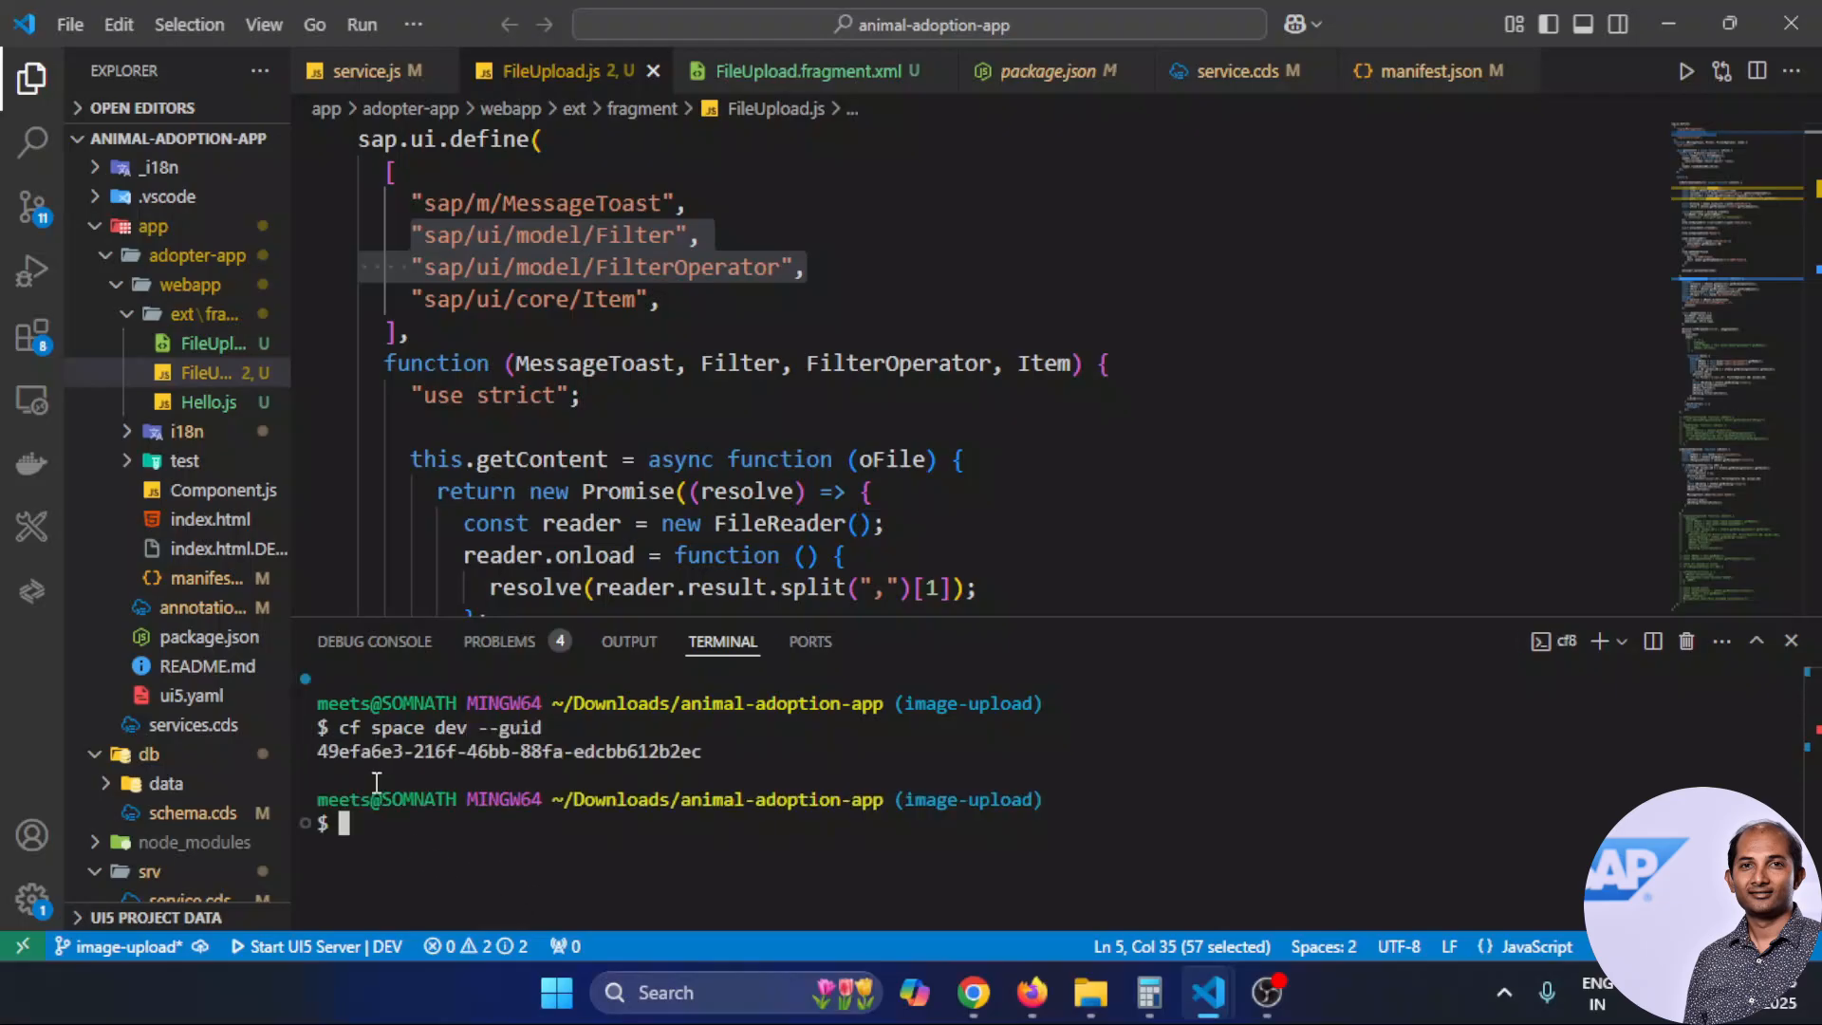
Copy the printed GUID and paste it over the Environment Group field's contents in the browser
{"action": "mouse_move", "coordinate": [317, 751]}
{"action": "left_mouse_down"}
{"action": "mouse_move", "coordinate": [760, 750]}
{"action": "mouse_move", "coordinate": [323, 754]}
{"action": "left_mouse_up"}
{"action": "left_click", "coordinate": [693, 751]}
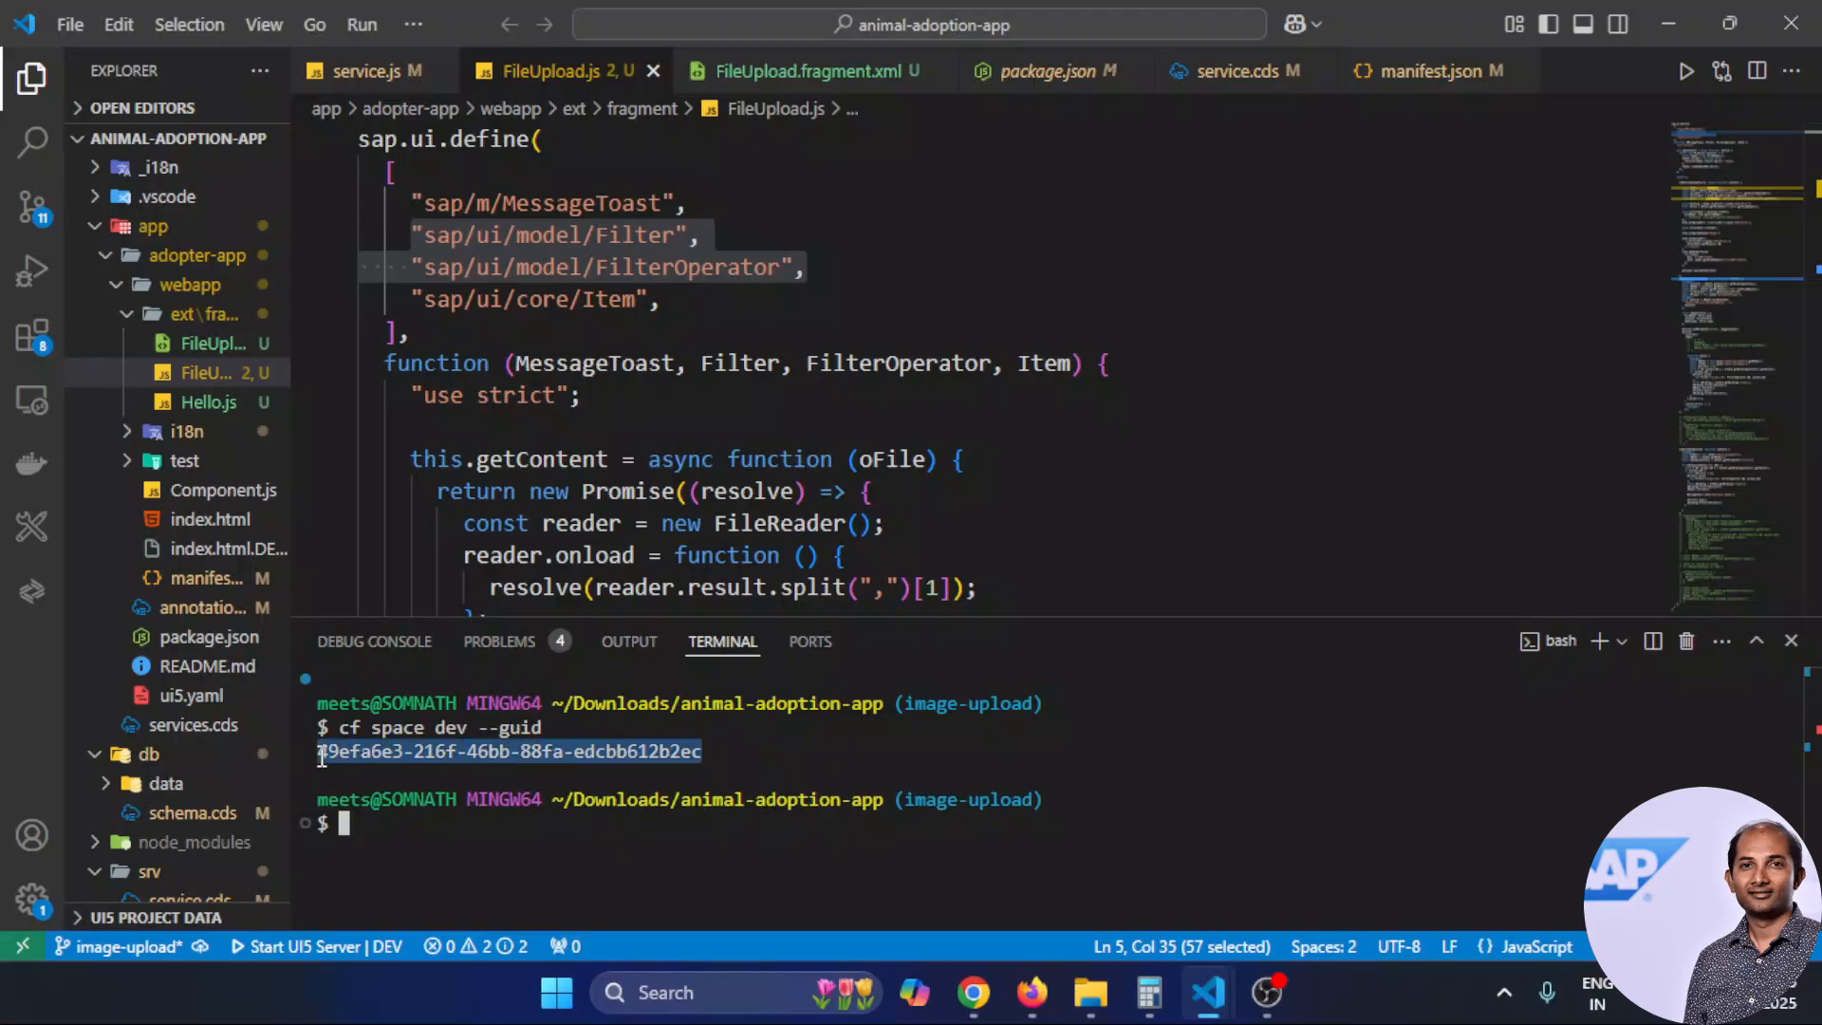
{"action": "key", "text": "ctrl+c"}
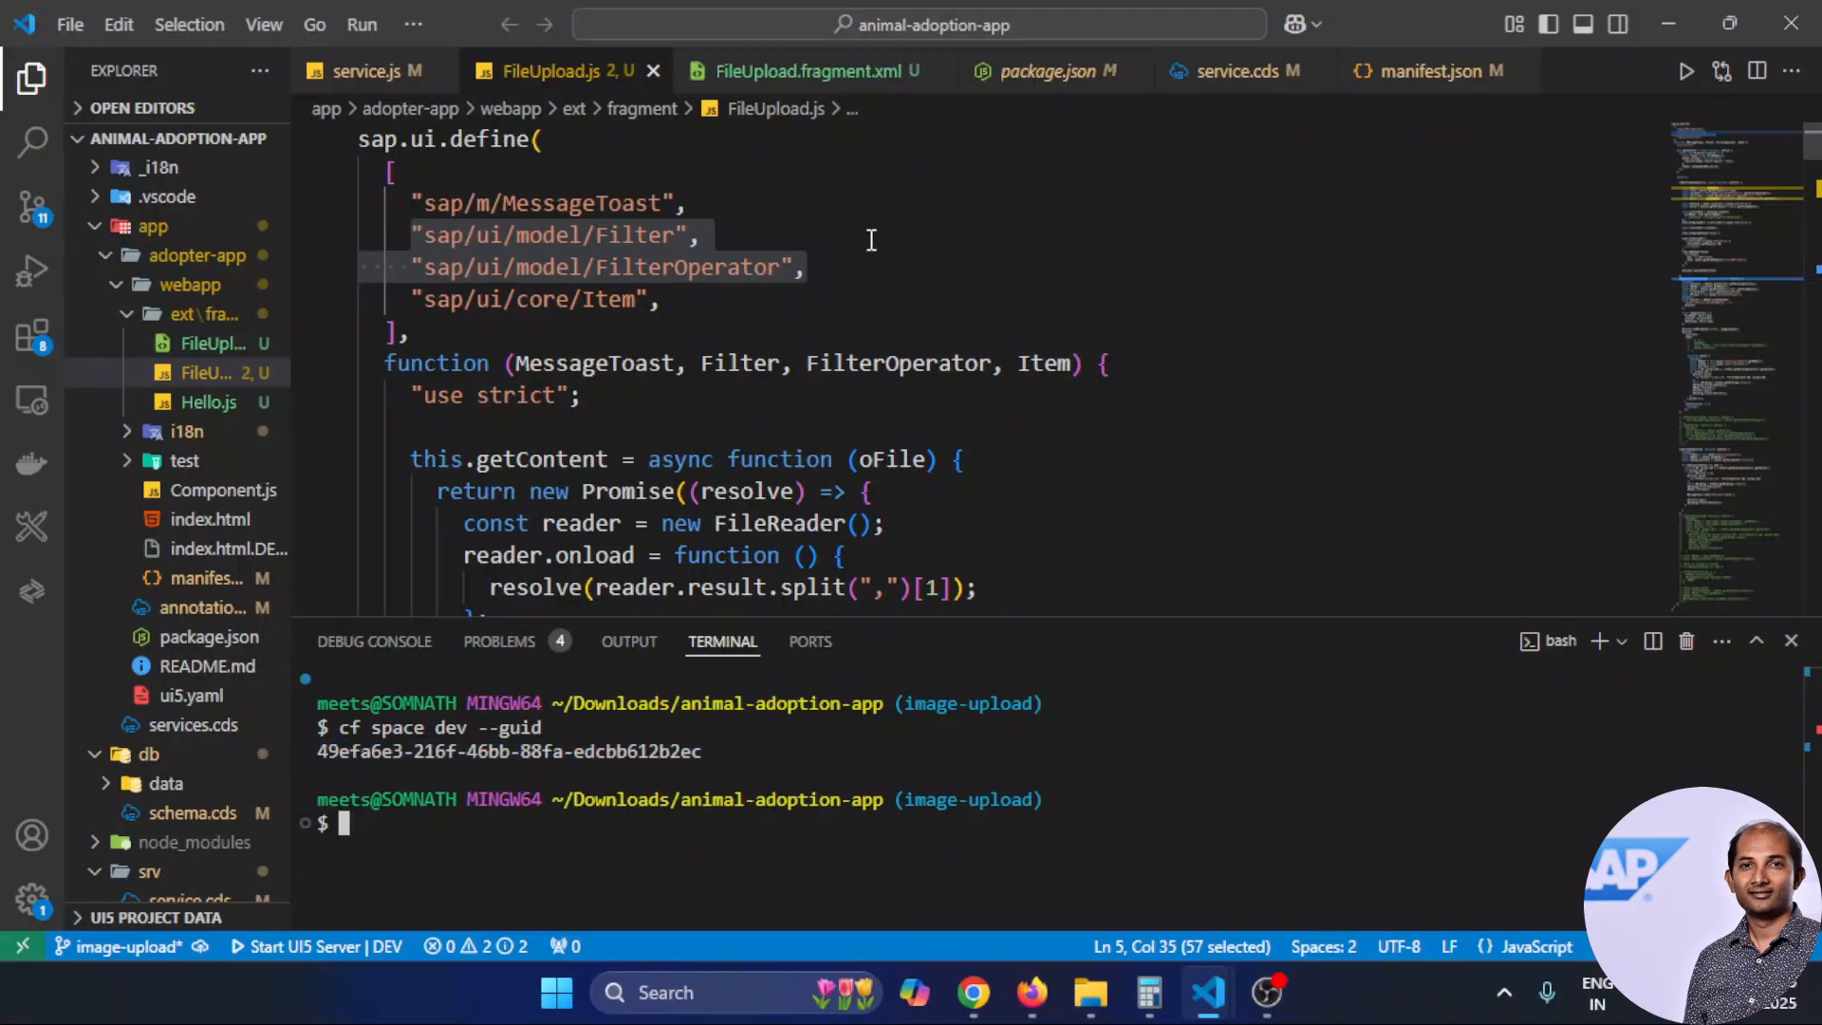
{"action": "key", "text": "alt+Tab"}
{"action": "key", "text": "ctrl+a"}
{"action": "key", "text": "BackSpace"}
{"action": "key", "text": "ctrl+v"}
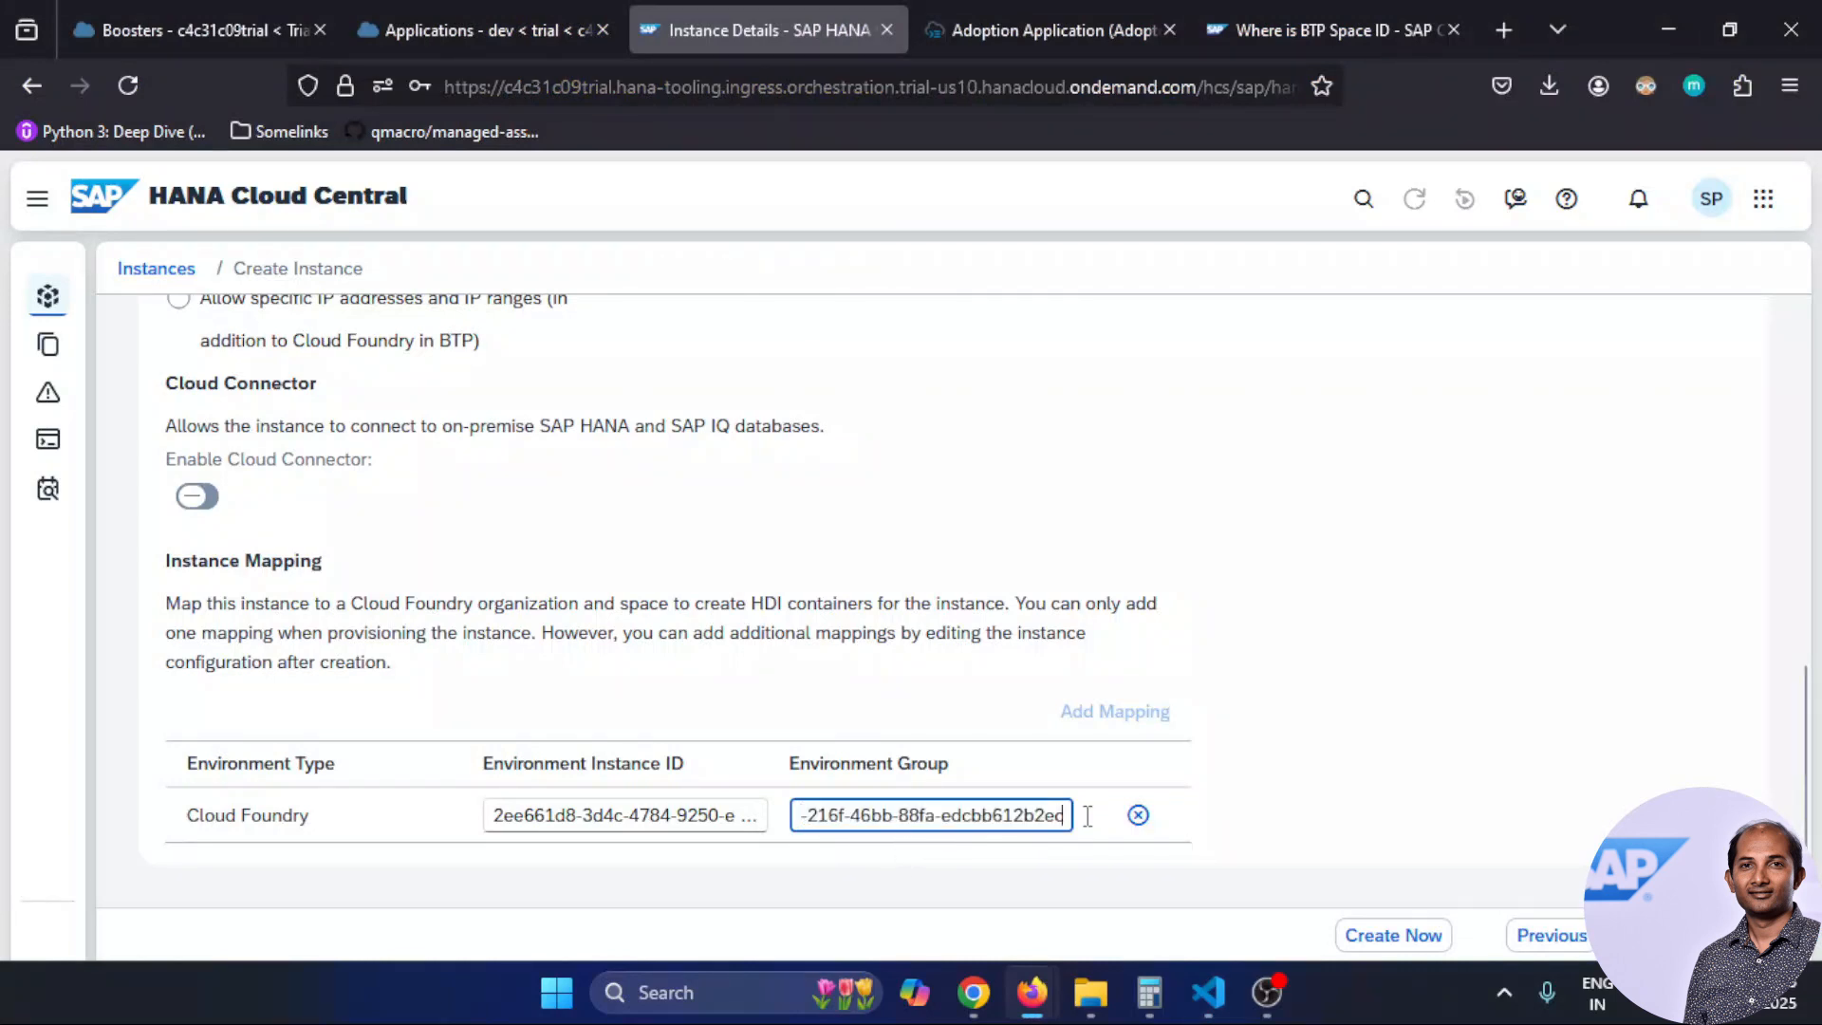
Pass the 6. Data Lake step with Create Data Lake left off and go to Review
{"action": "left_click", "coordinate": [1655, 934]}
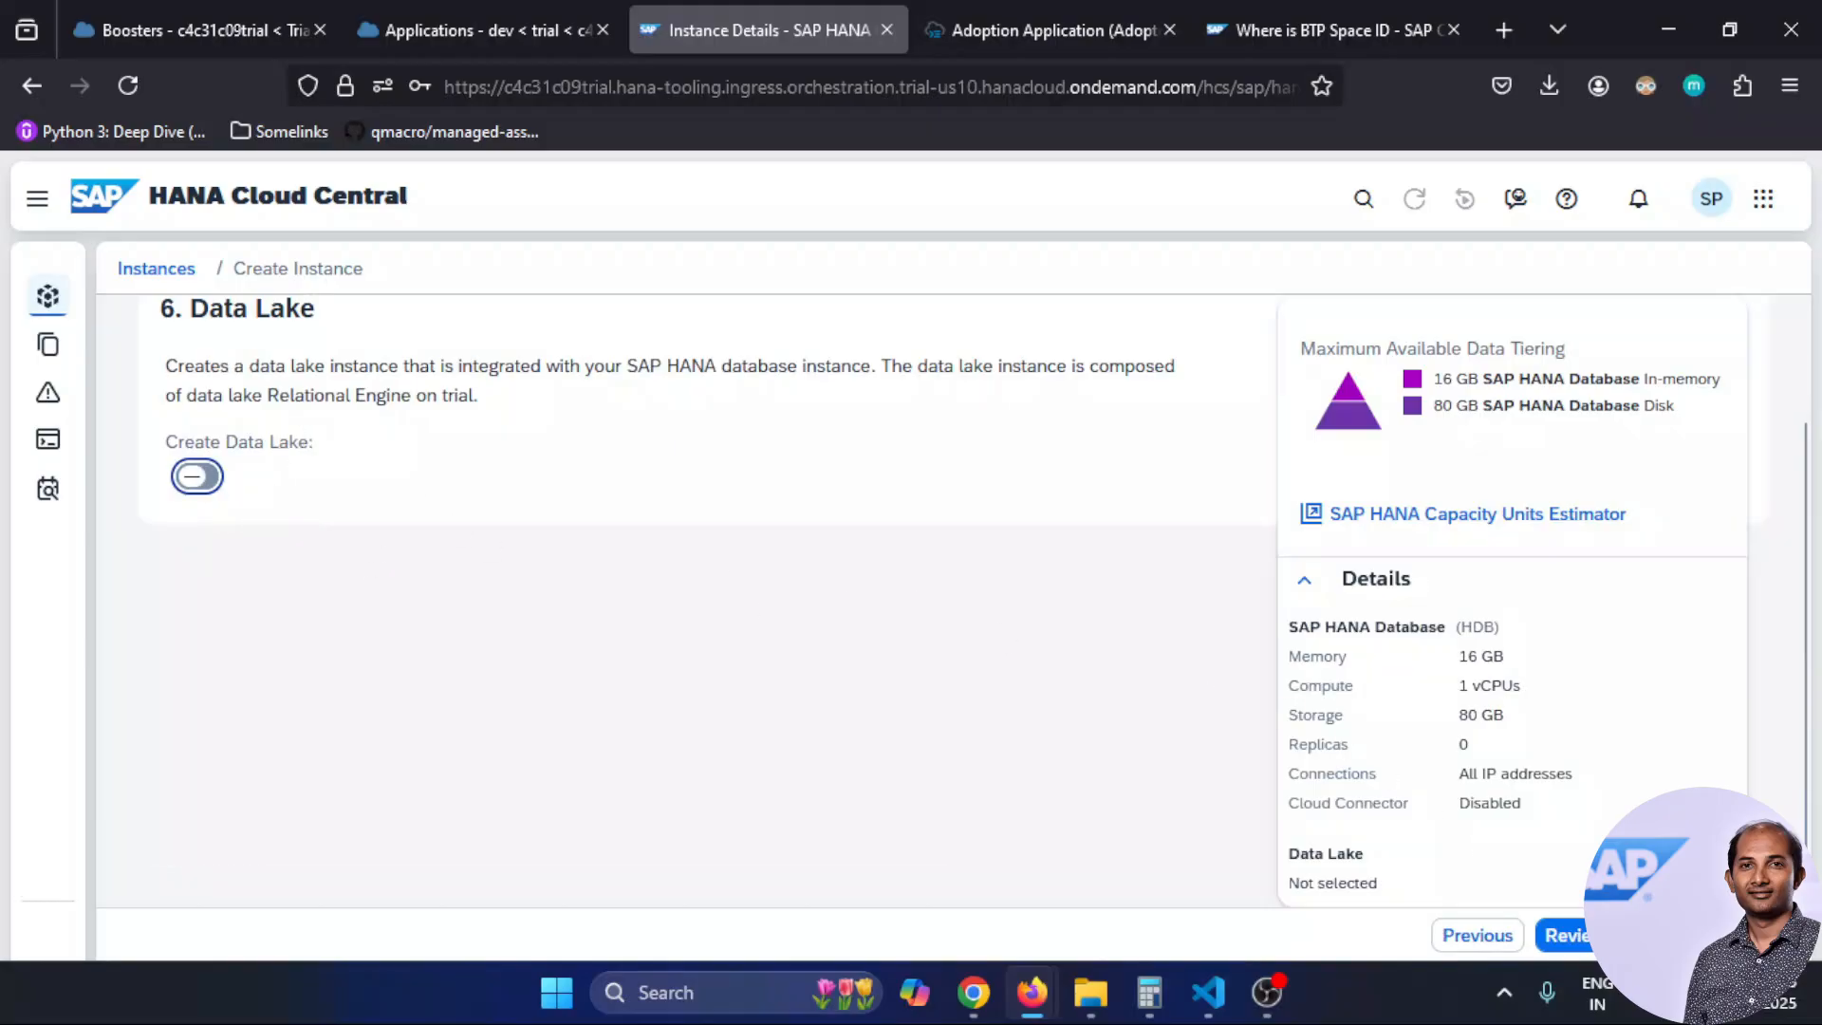
{"action": "left_click", "coordinate": [1566, 937]}
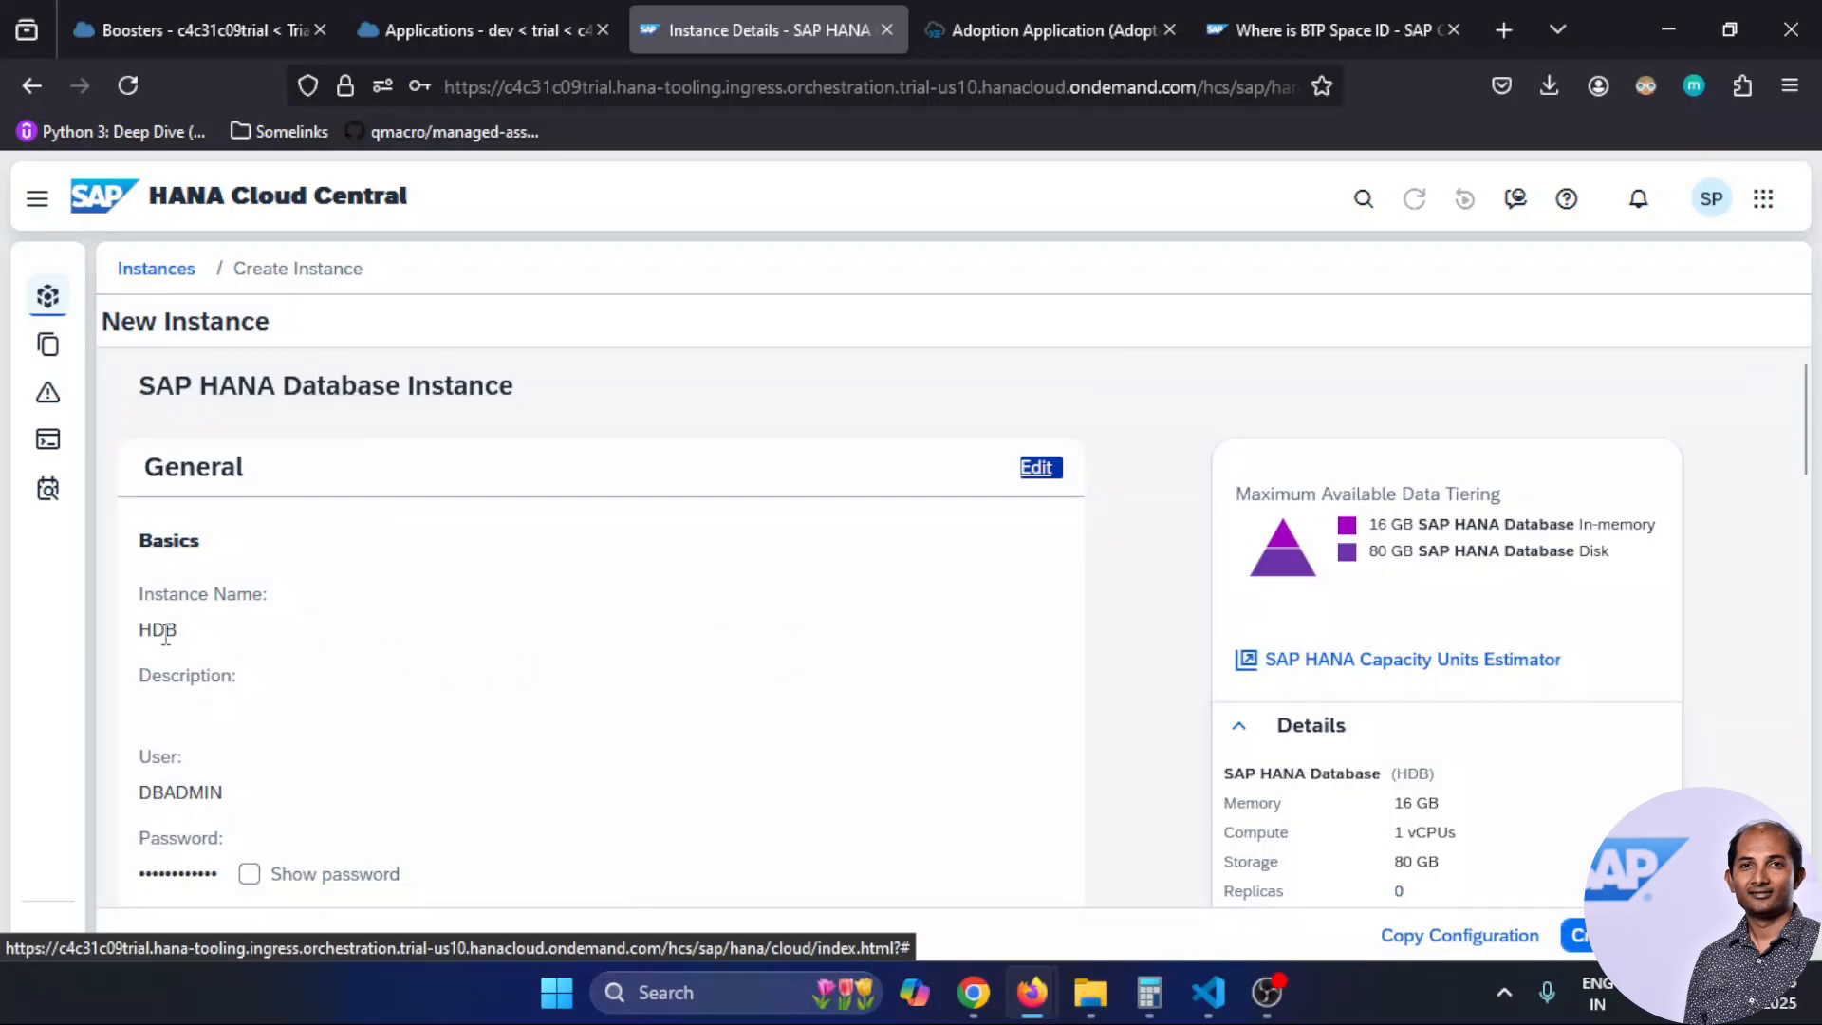
Confirm Allowed Connections shows 'Allow all IP addresses' in the review, then create the HDB instance
{"action": "scroll", "coordinate": [435, 724], "scroll_direction": "down", "scroll_amount": 2}
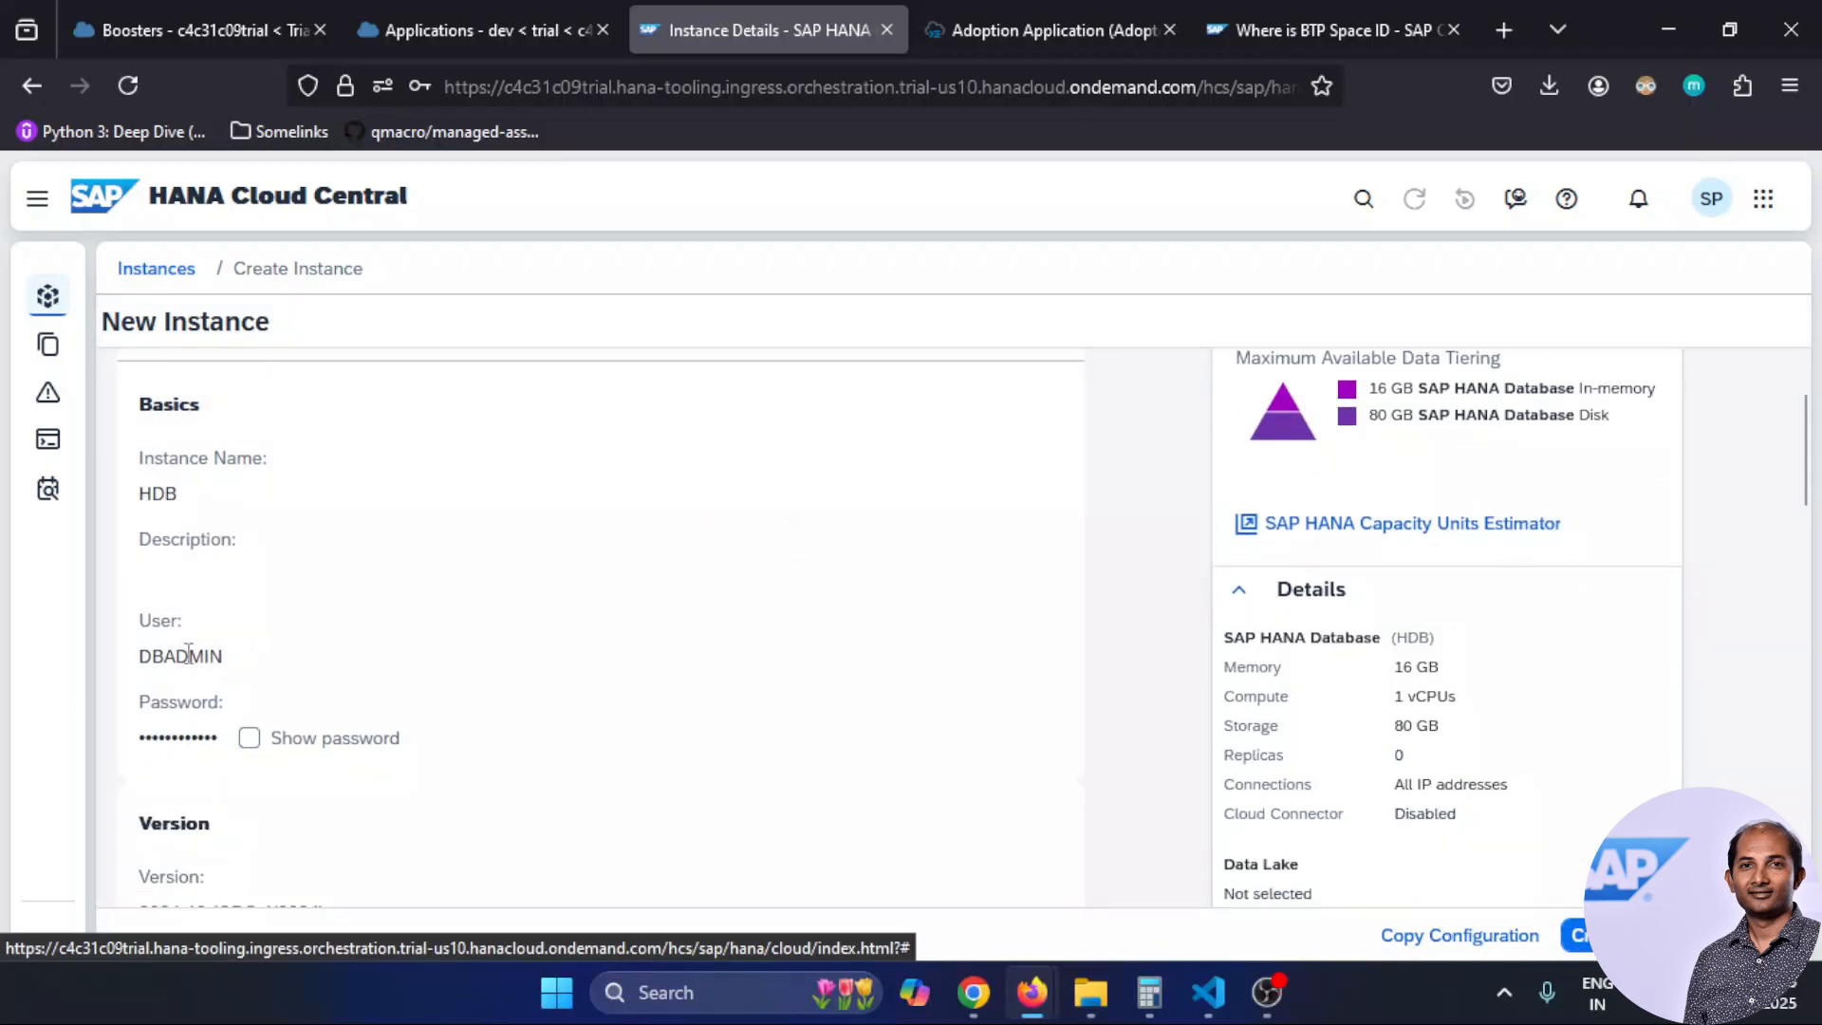
{"action": "scroll", "coordinate": [630, 618], "scroll_direction": "down", "scroll_amount": 4}
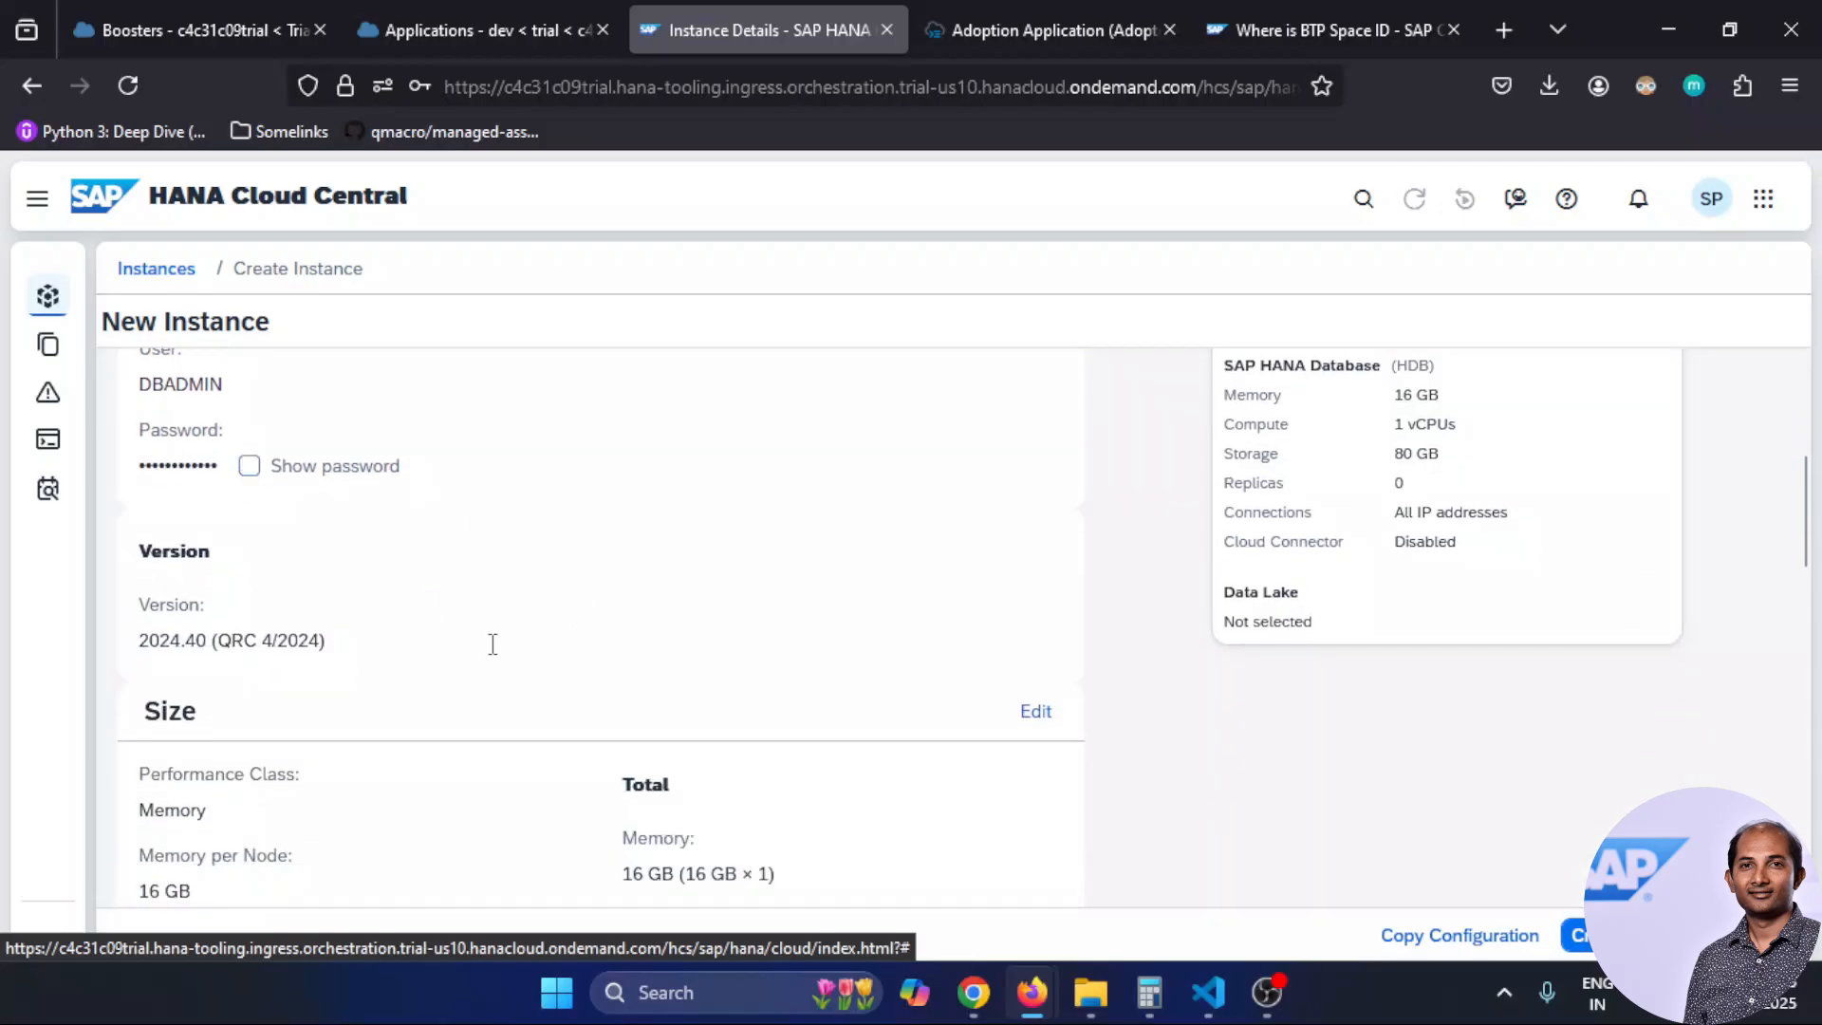
{"action": "scroll", "coordinate": [493, 643], "scroll_direction": "down", "scroll_amount": 2}
{"action": "scroll", "coordinate": [494, 654], "scroll_direction": "down", "scroll_amount": 4}
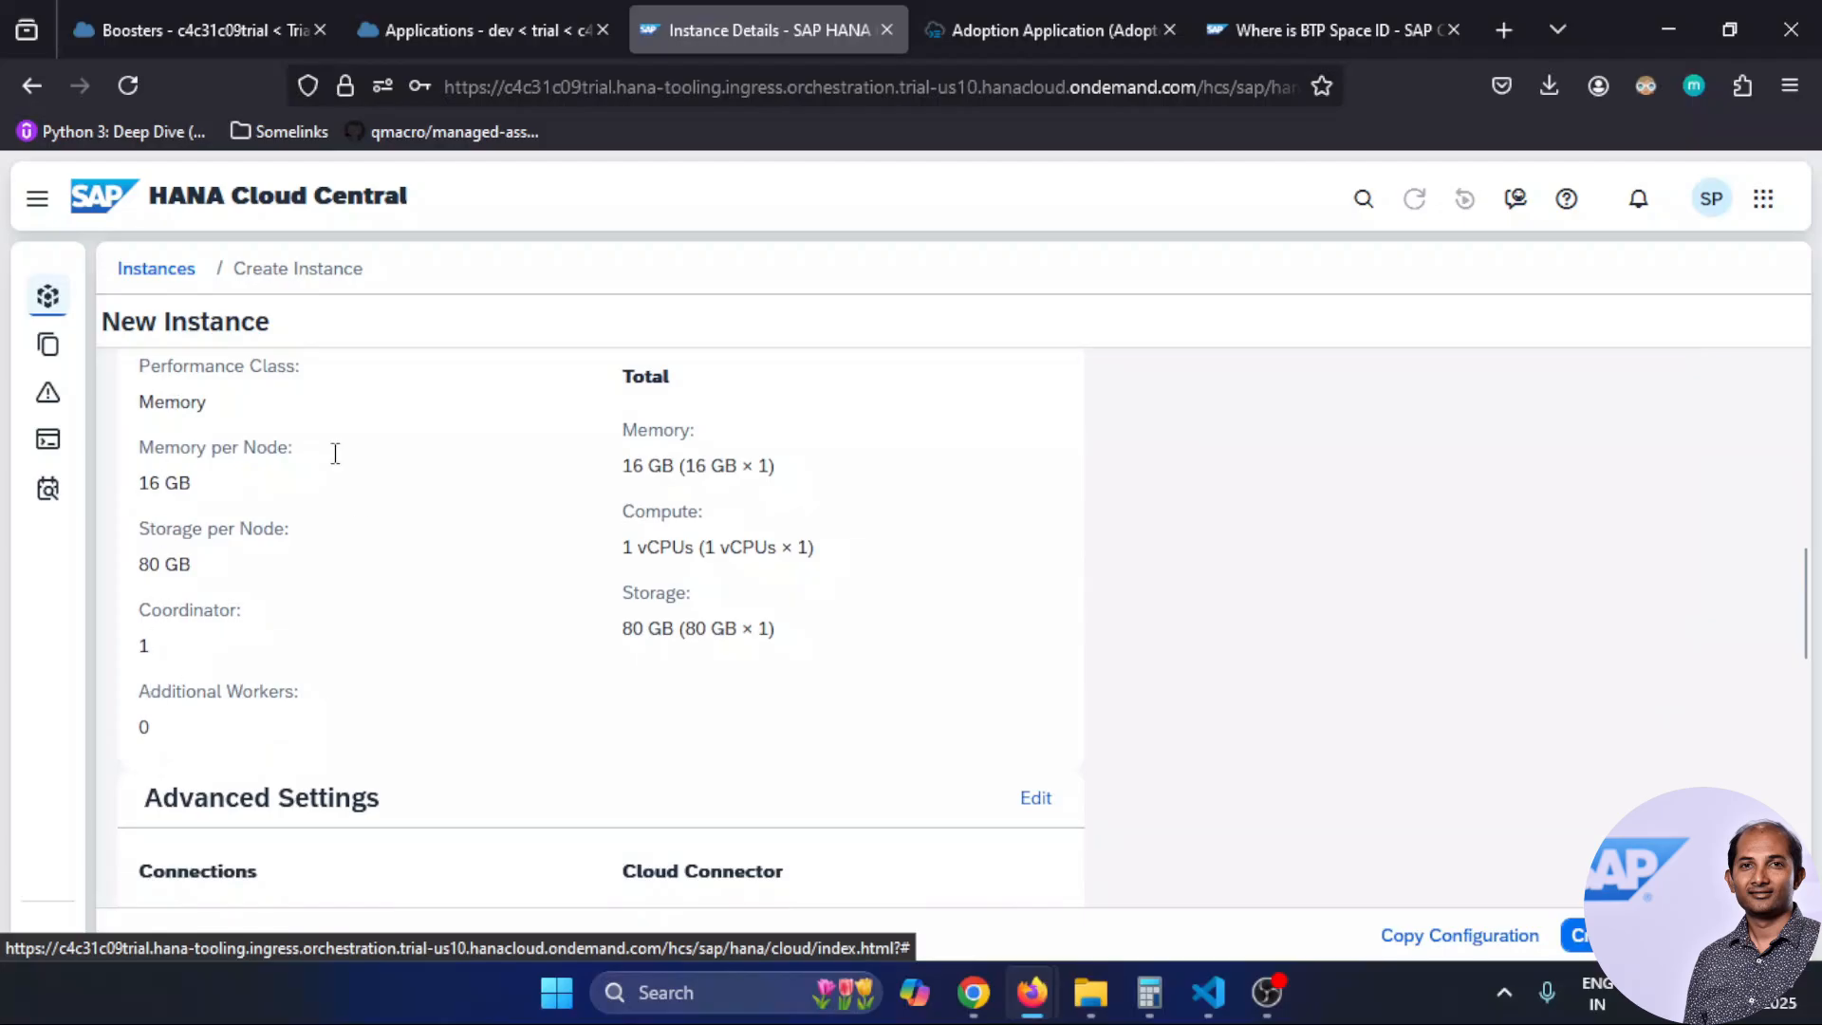
{"action": "scroll", "coordinate": [904, 598], "scroll_direction": "down", "scroll_amount": 4}
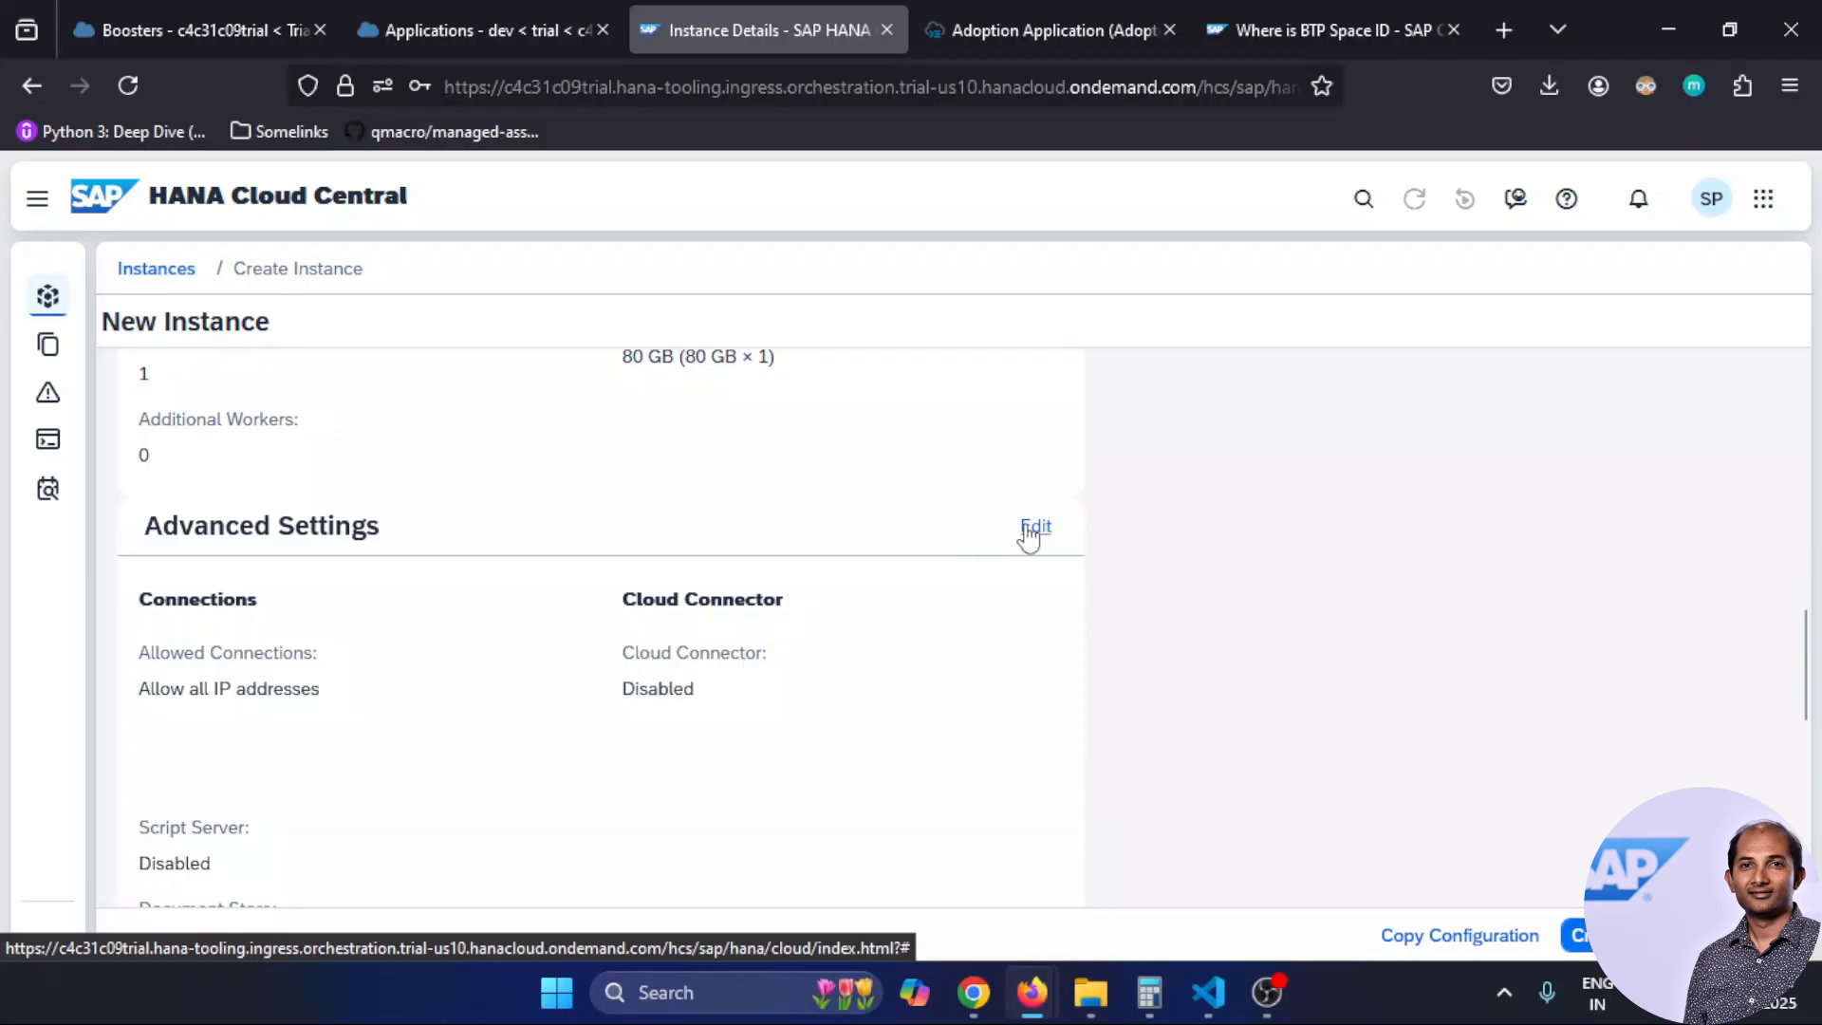
{"action": "scroll", "coordinate": [916, 674], "scroll_direction": "down", "scroll_amount": 5}
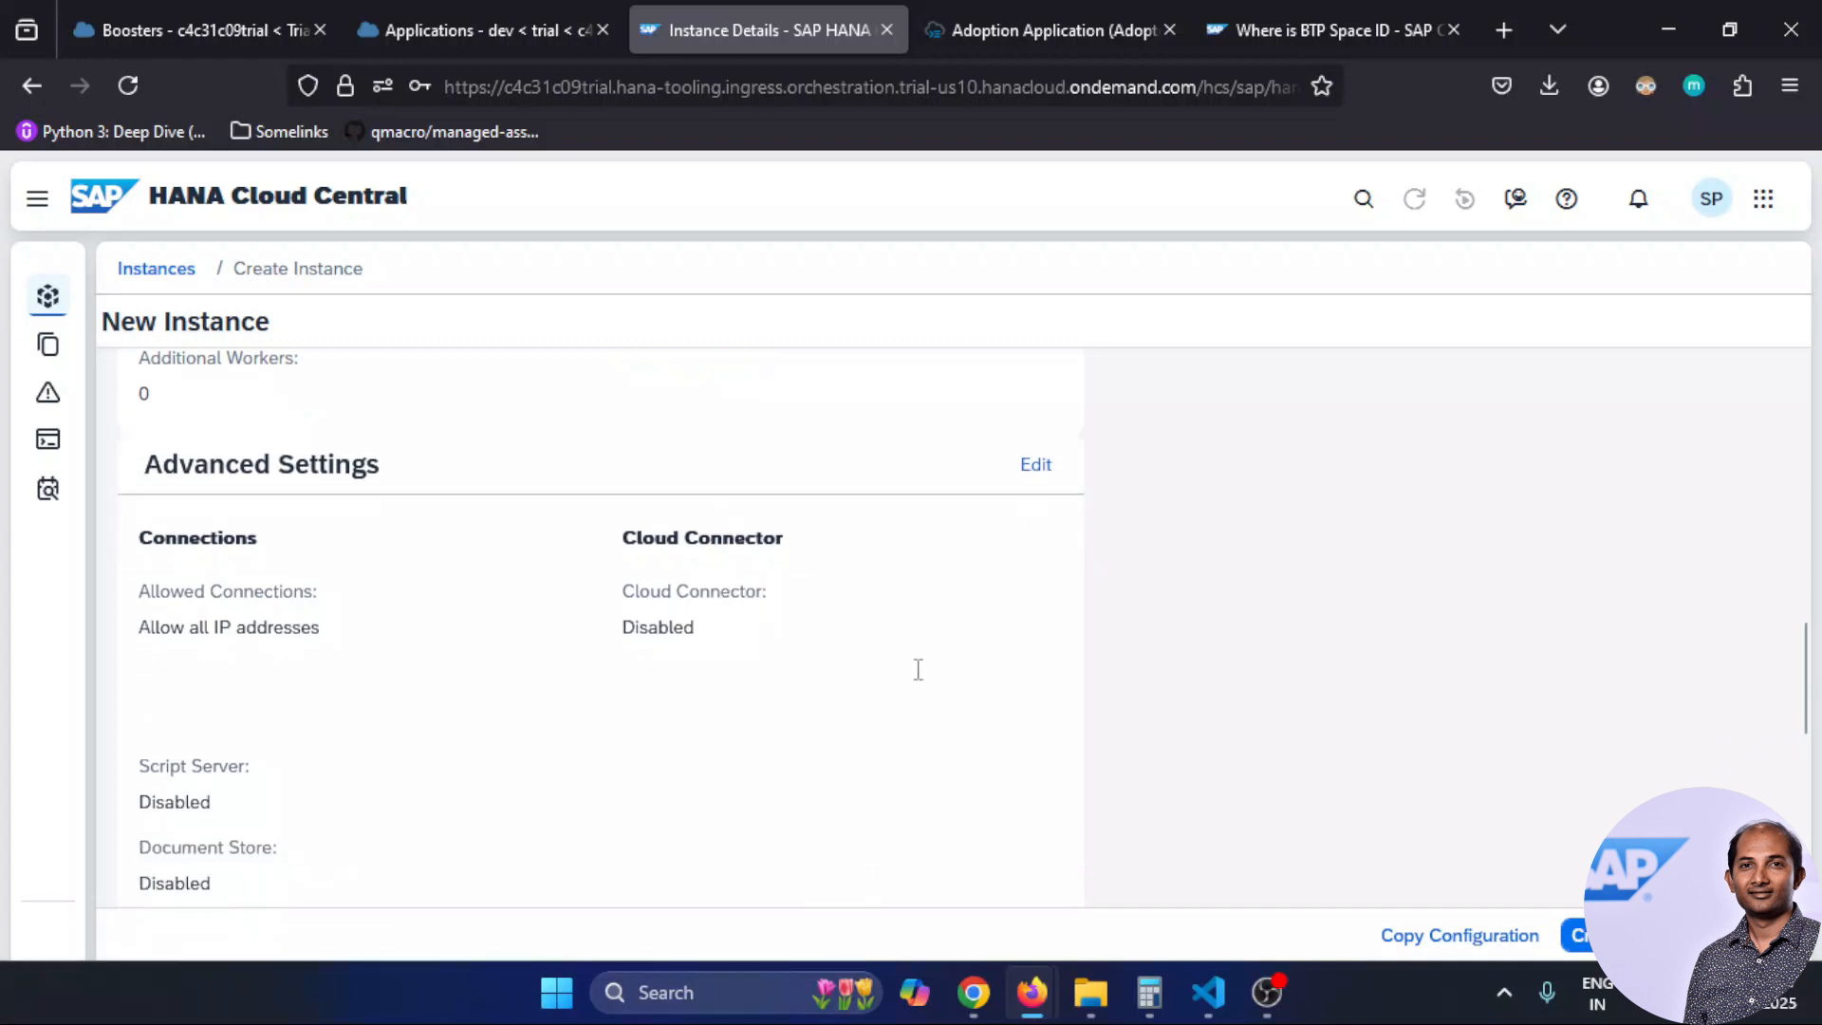
{"action": "left_click_drag", "start_coordinate": [138, 418], "coordinate": [327, 419]}
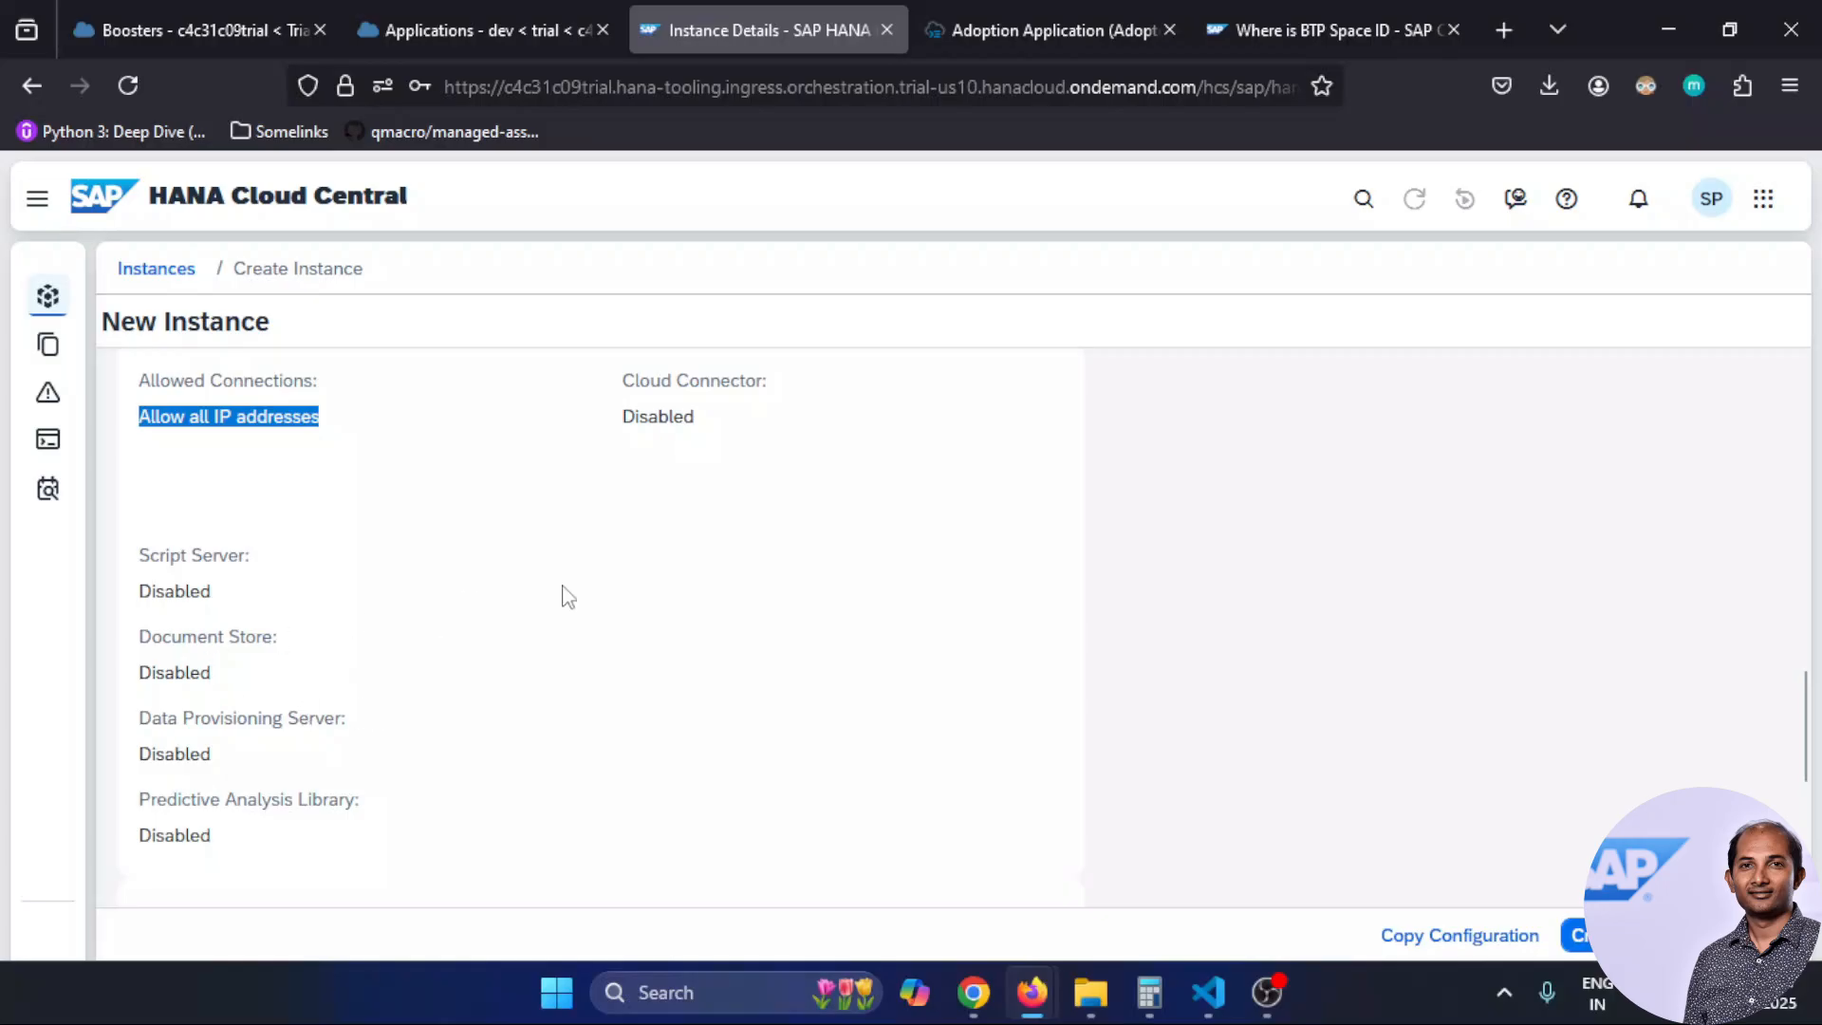
{"action": "left_click", "coordinate": [1579, 936]}
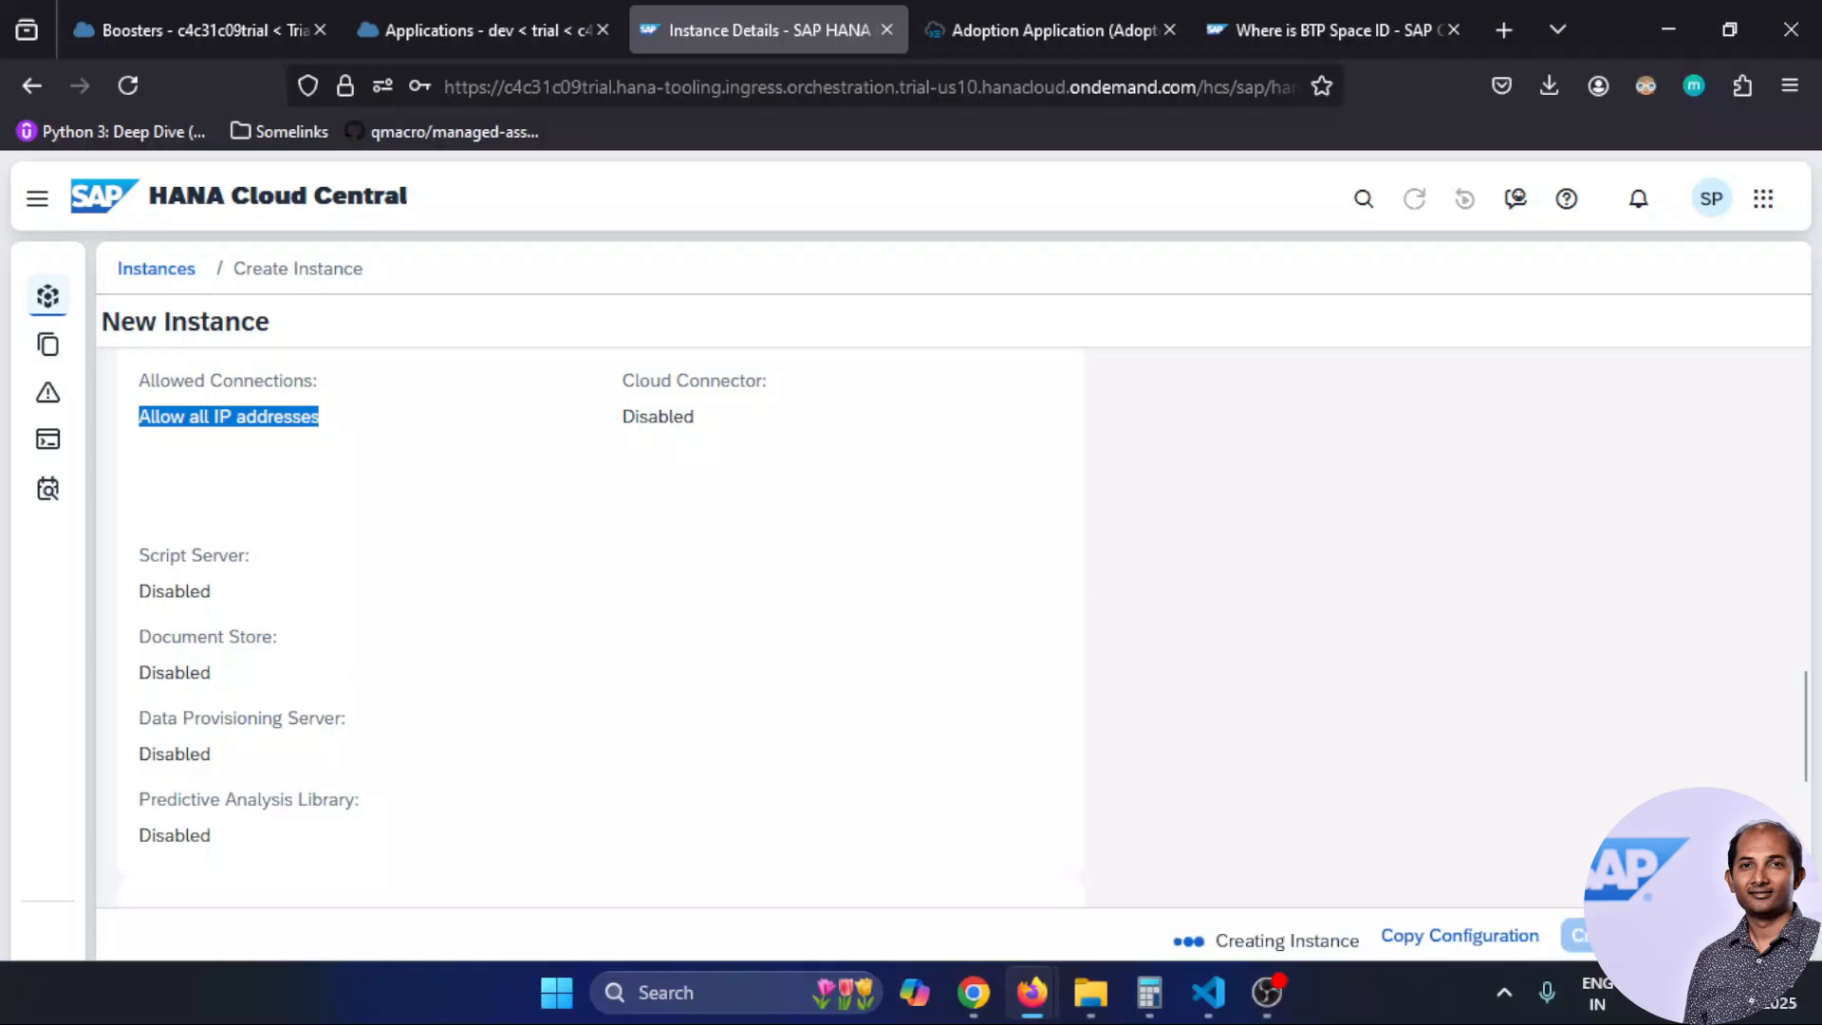